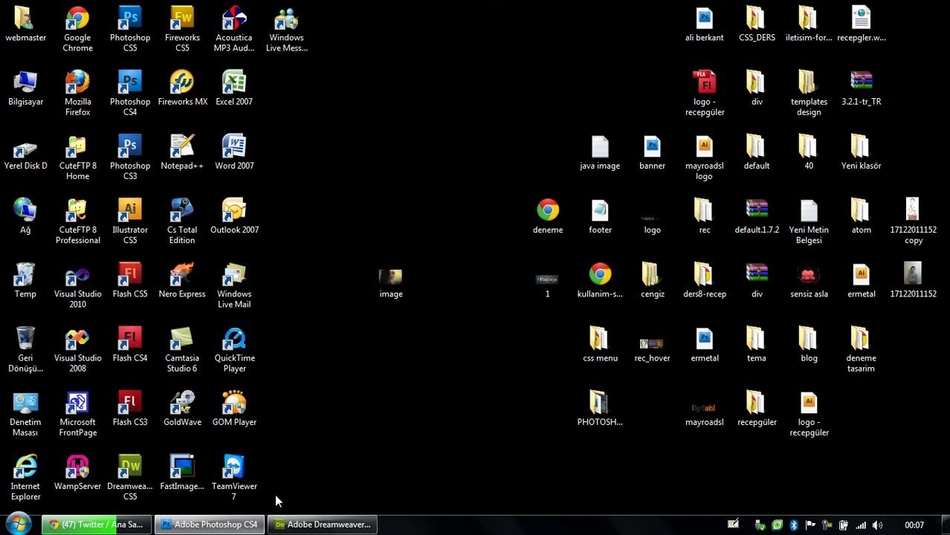
Step: Open image.jpg in Photoshop by dragging it in from the desktop
mouse_move(214, 530)
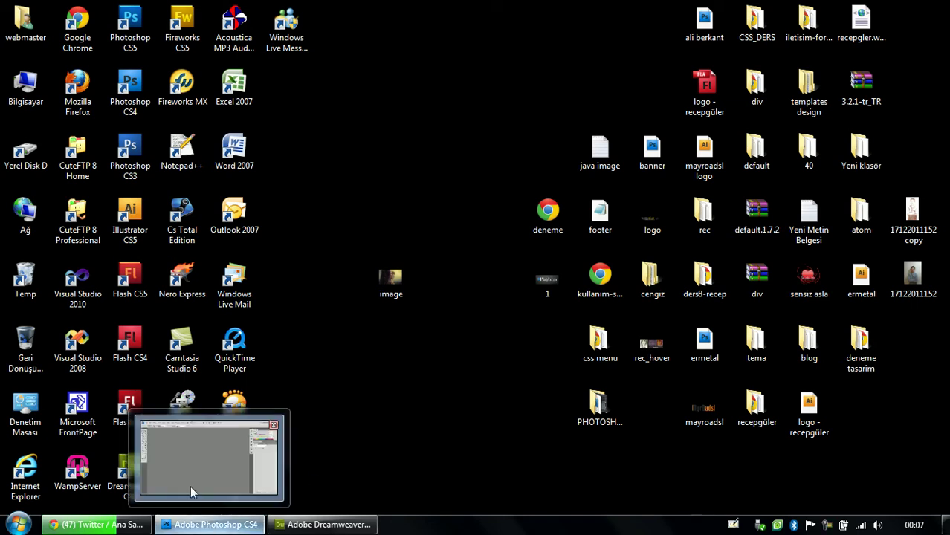
click(225, 525)
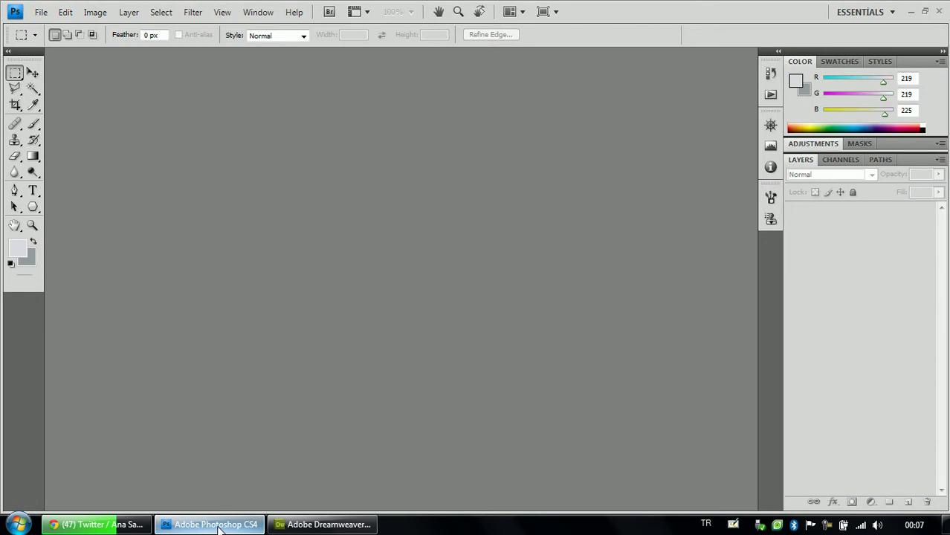
click(16, 104)
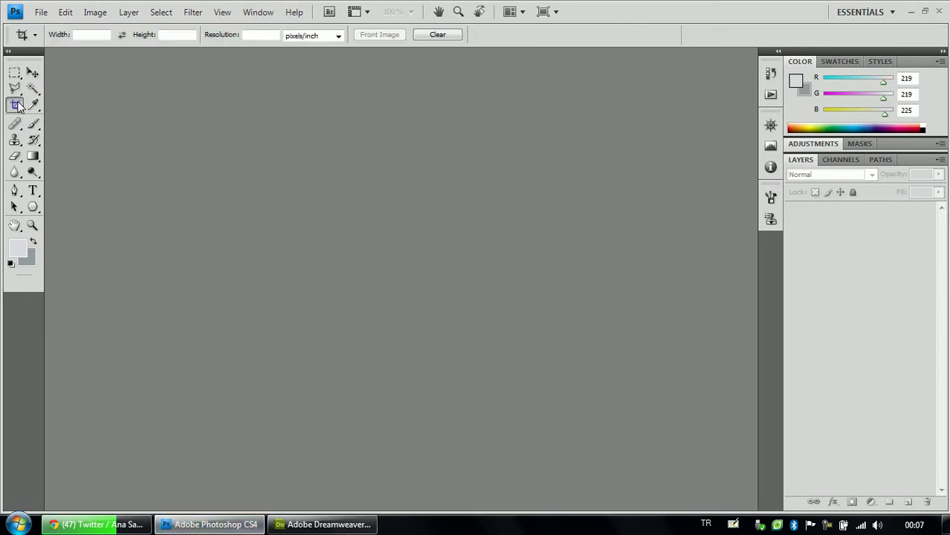
click(197, 526)
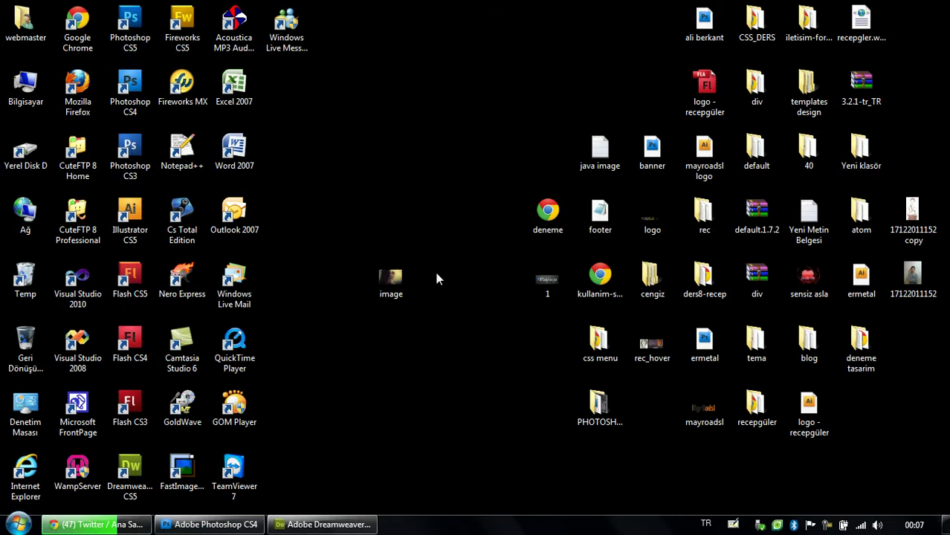
drag(370, 310, 227, 370)
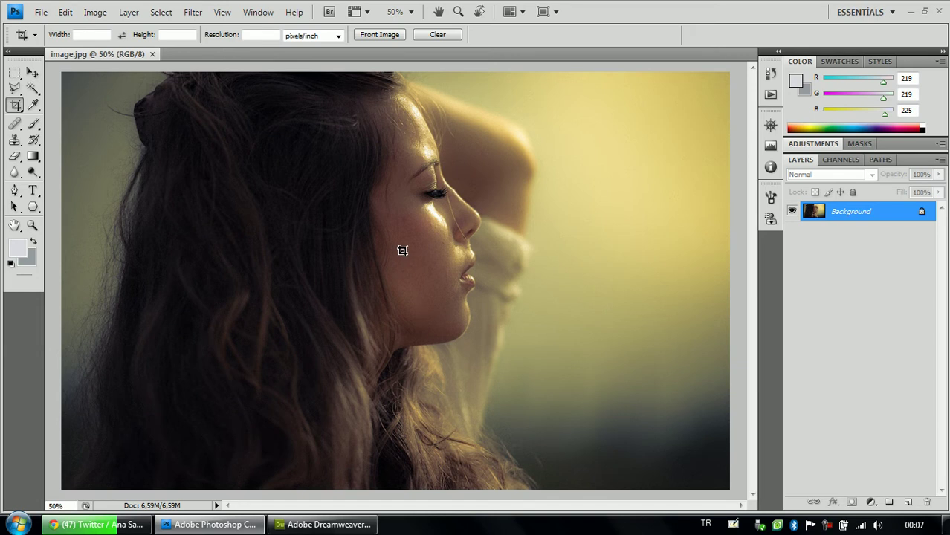
Step: On a new Layer 1, fill an upper-right rectangle with the dark hair colour #201a1e
click(907, 501)
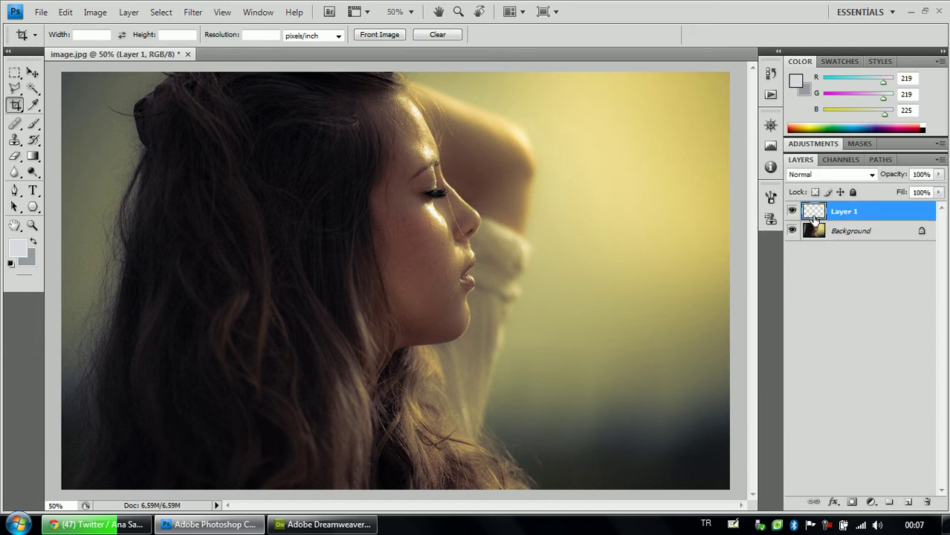
click(15, 73)
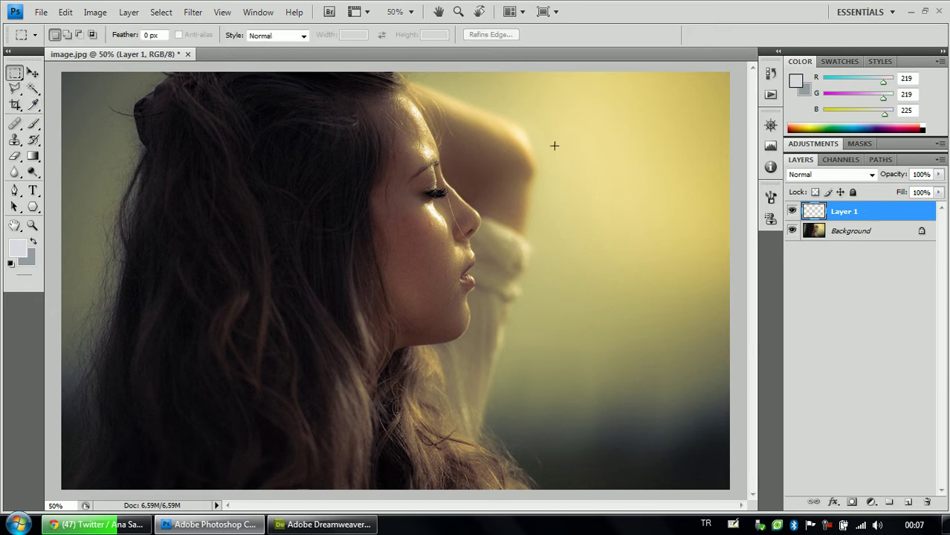
drag(594, 141, 711, 158)
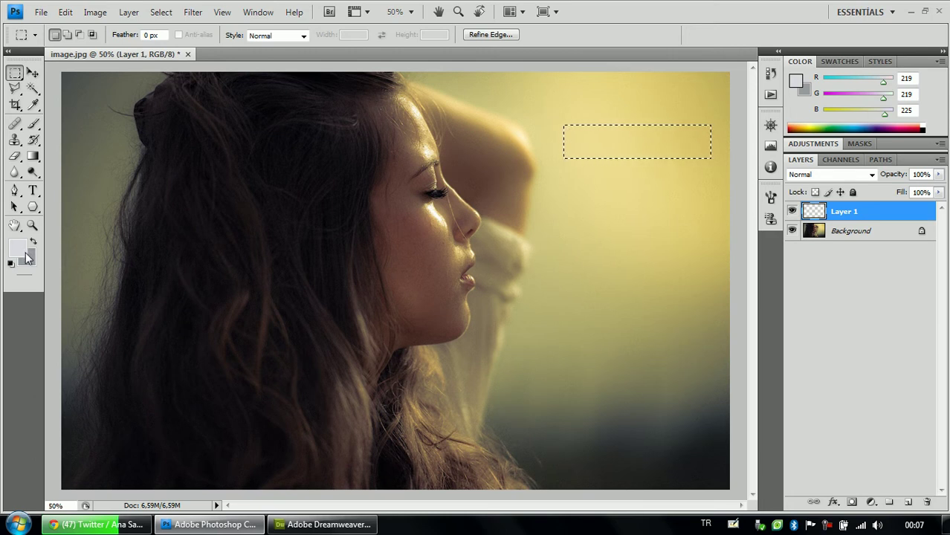
click(20, 251)
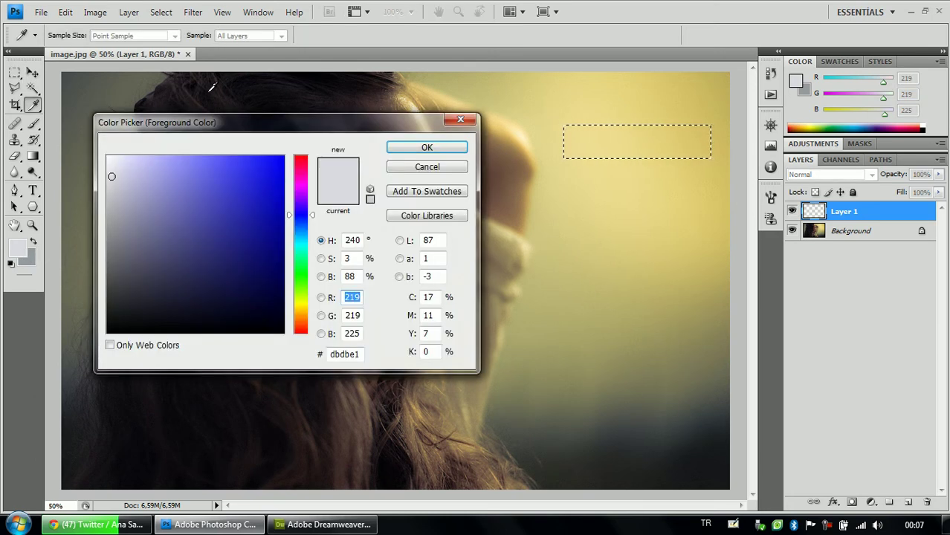
click(230, 89)
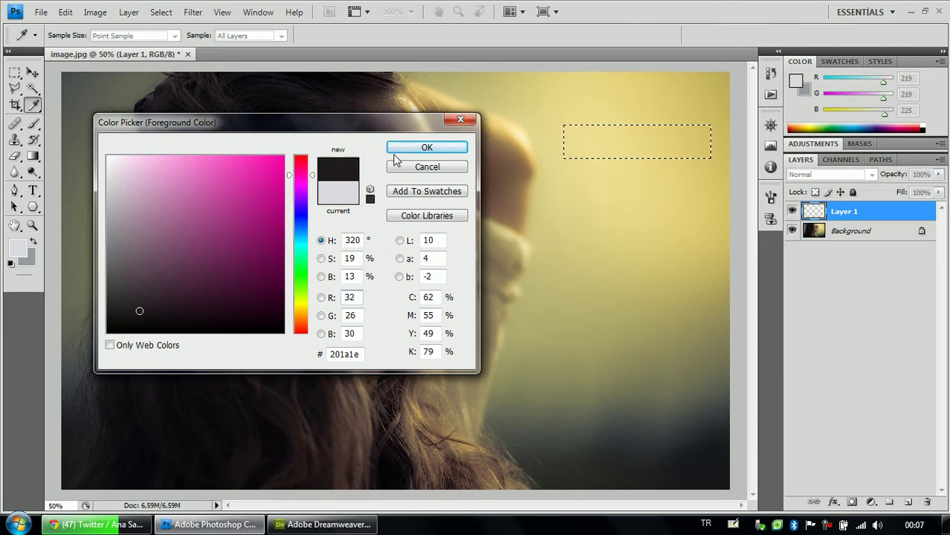
click(427, 147)
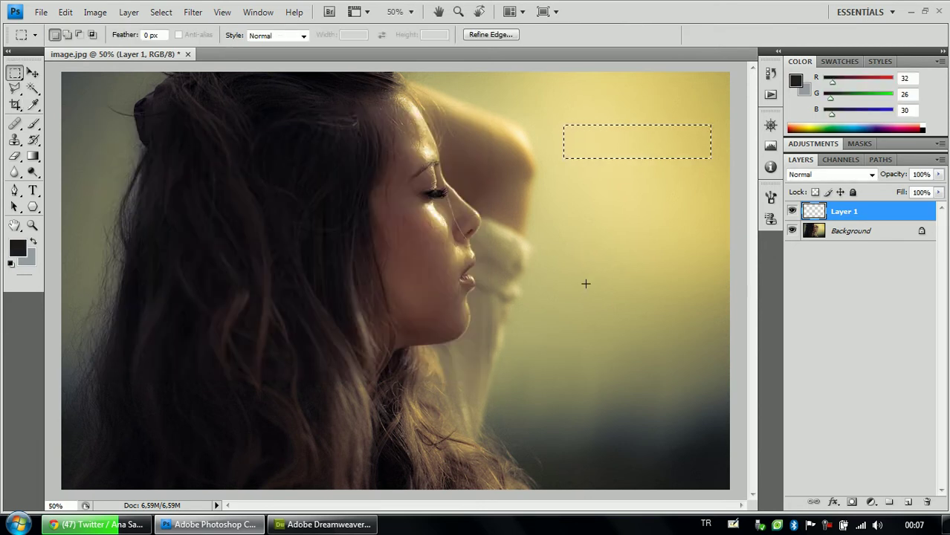
key(alt+BackSpace)
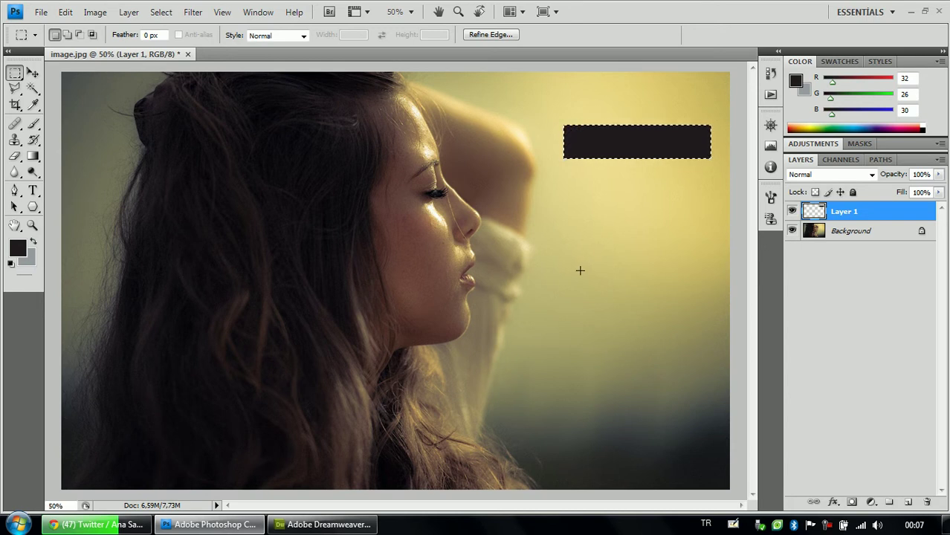
Step: Redo the dark fill with a 5 px feathered selection, then deselect
key(ctrl+z)
click(162, 12)
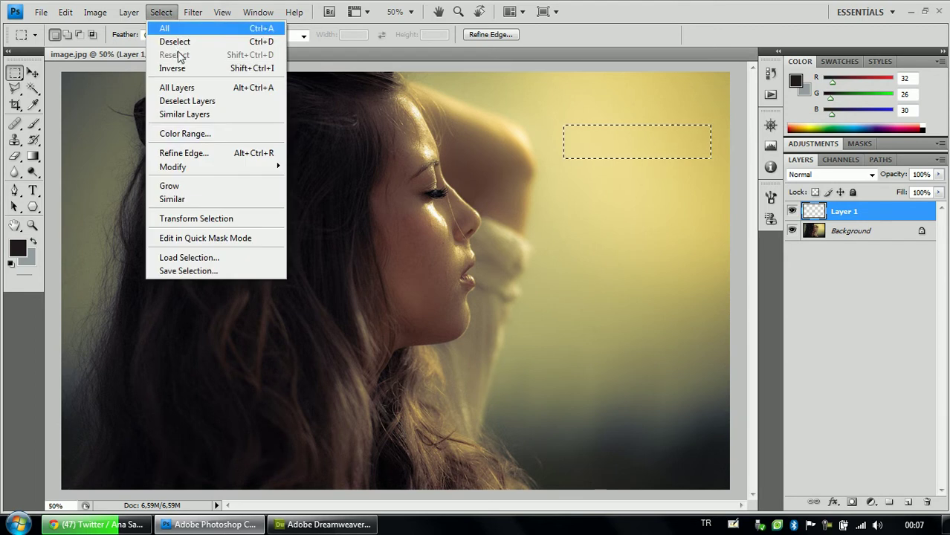
mouse_move(251, 168)
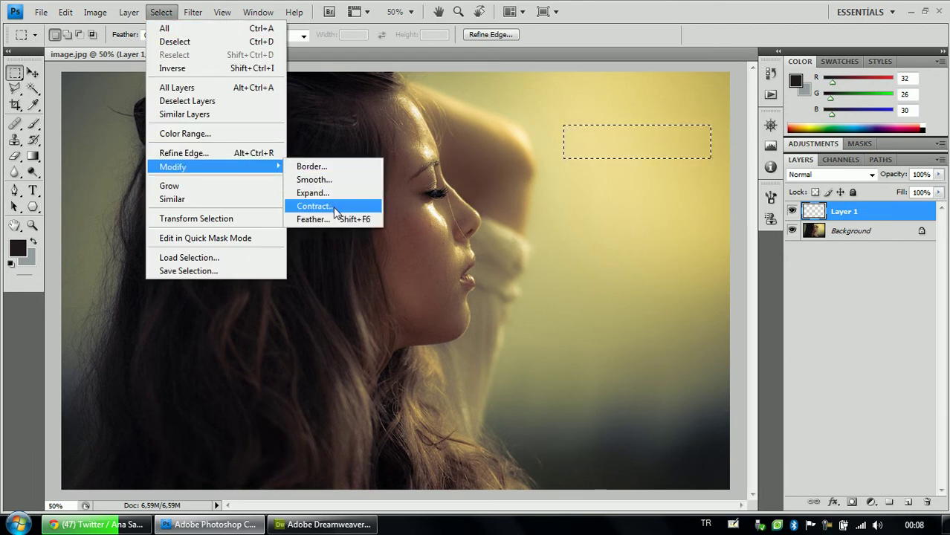
click(355, 220)
key(Return)
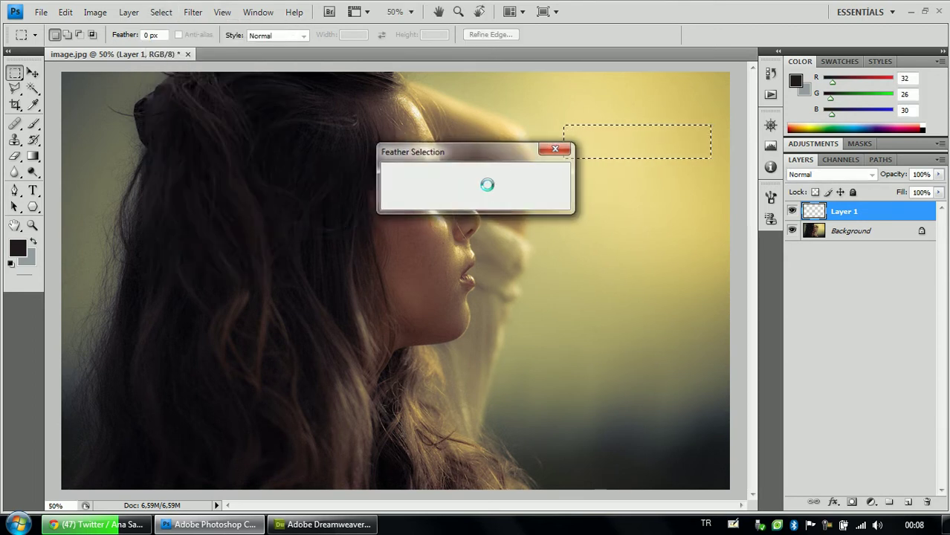
key(alt+BackSpace)
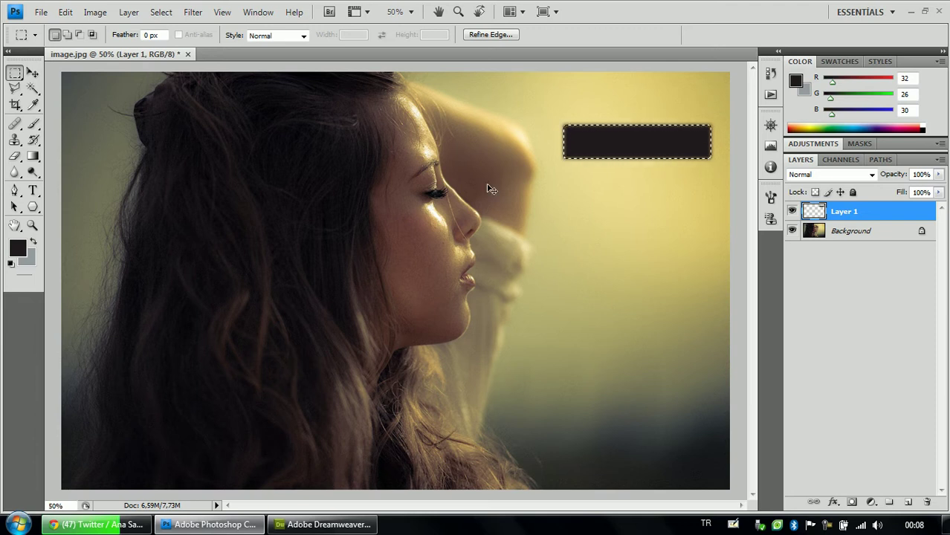
key(ctrl+d)
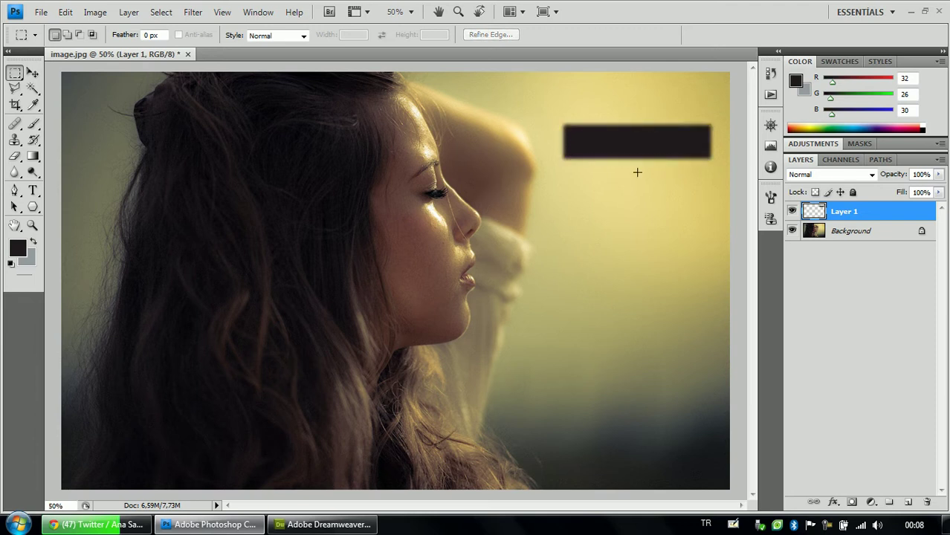
double_click(830, 212)
Step: Give Layer 1 a near-white (ecebeb) drop shadow with 18 px distance
double_click(818, 214)
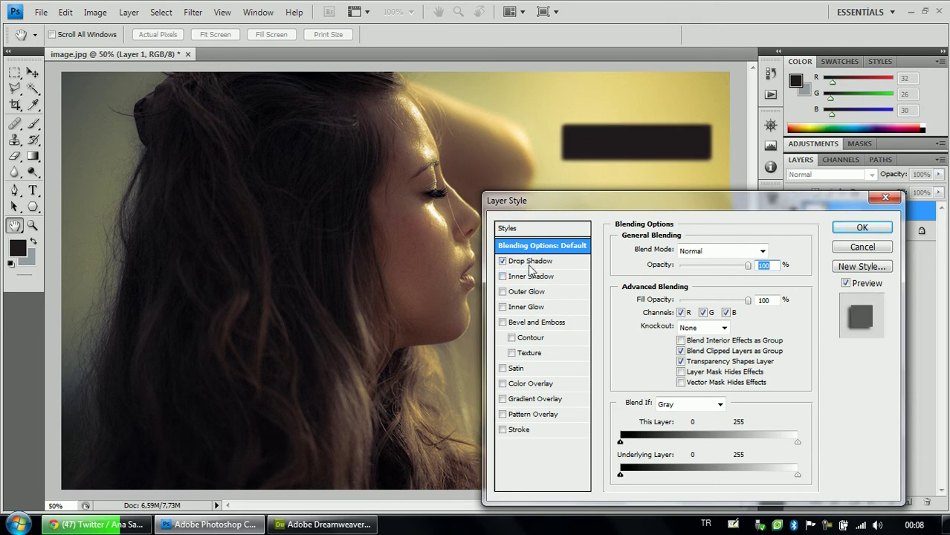
click(530, 264)
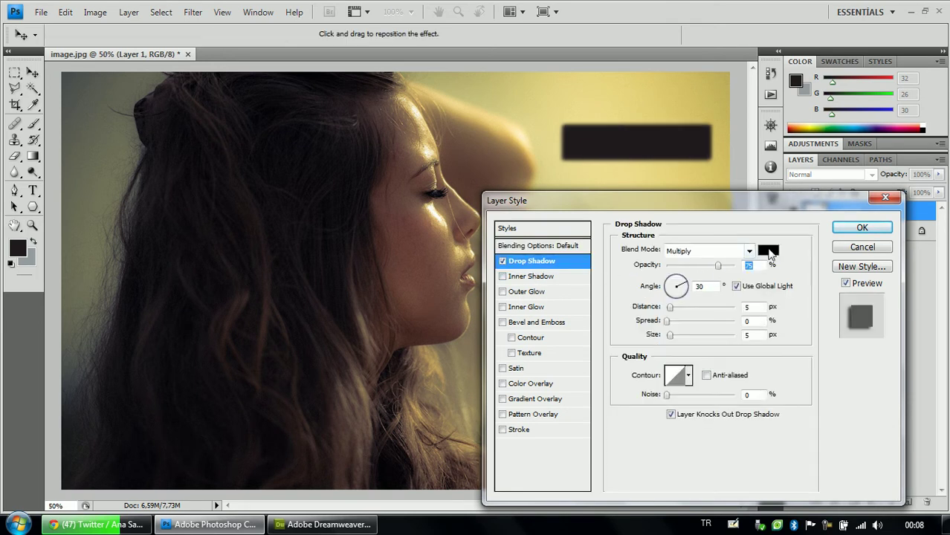
click(768, 251)
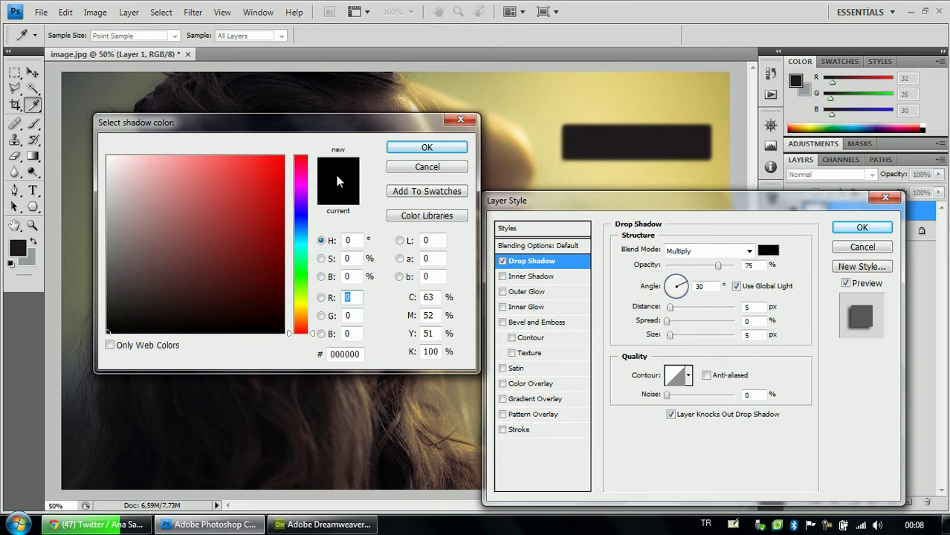
click(108, 169)
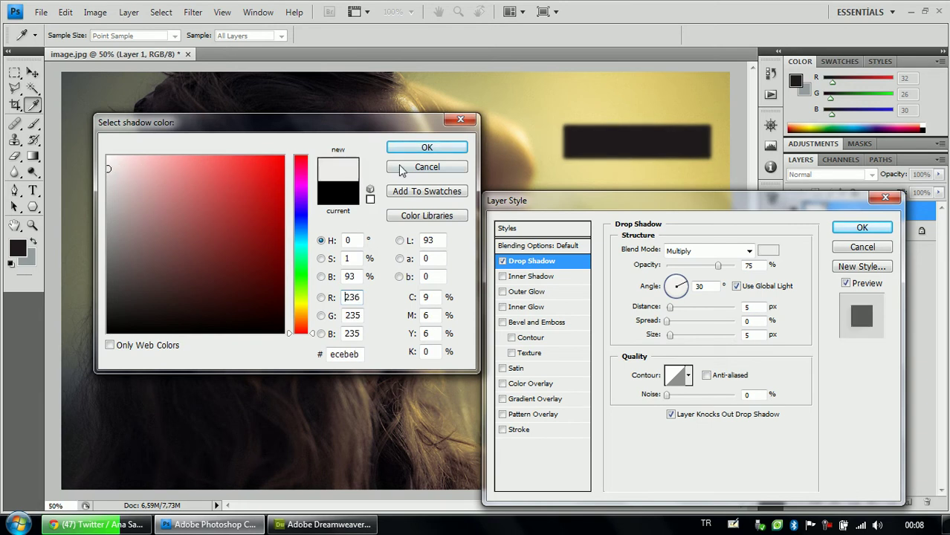
click(427, 147)
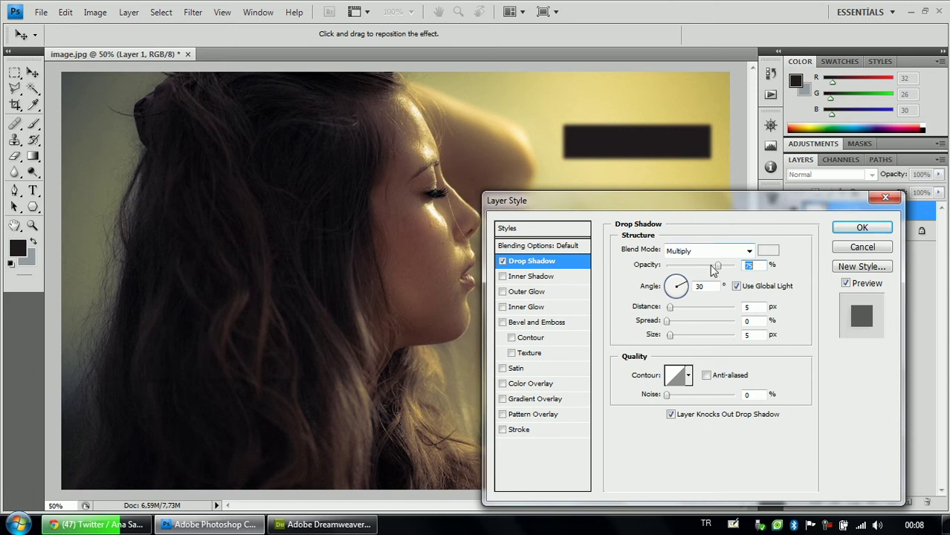
drag(671, 308, 678, 339)
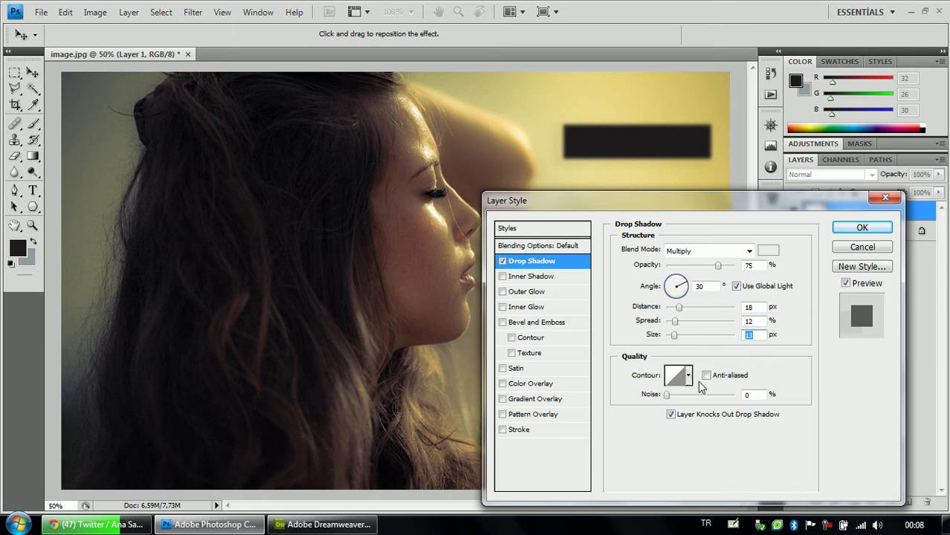
Step: Add an inner shadow using yellow sampled from the photo, with 35 px distance
click(503, 276)
click(524, 277)
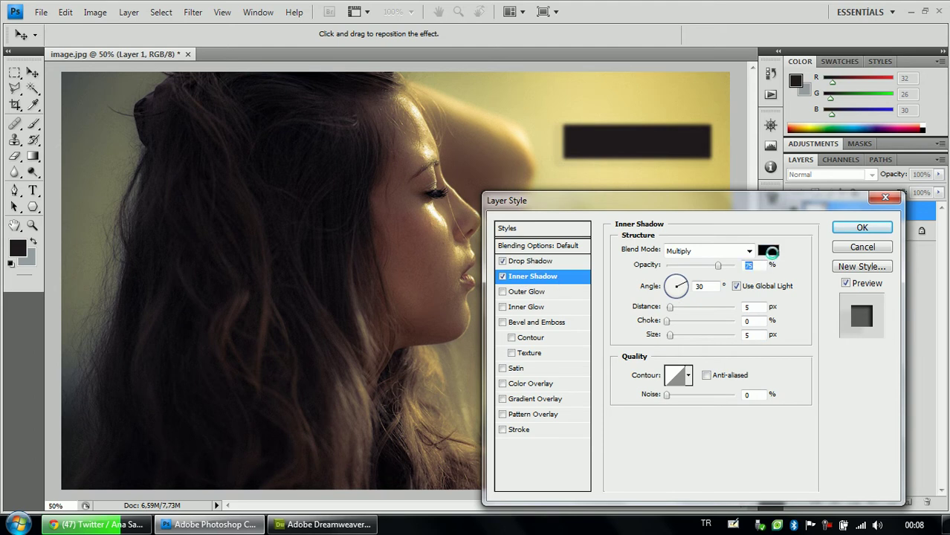
click(768, 250)
click(115, 163)
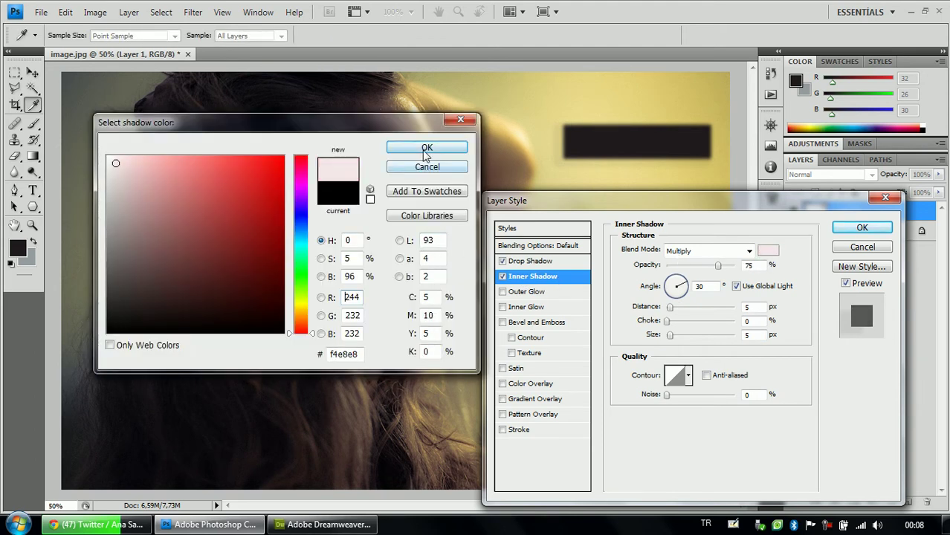
click(547, 108)
click(428, 148)
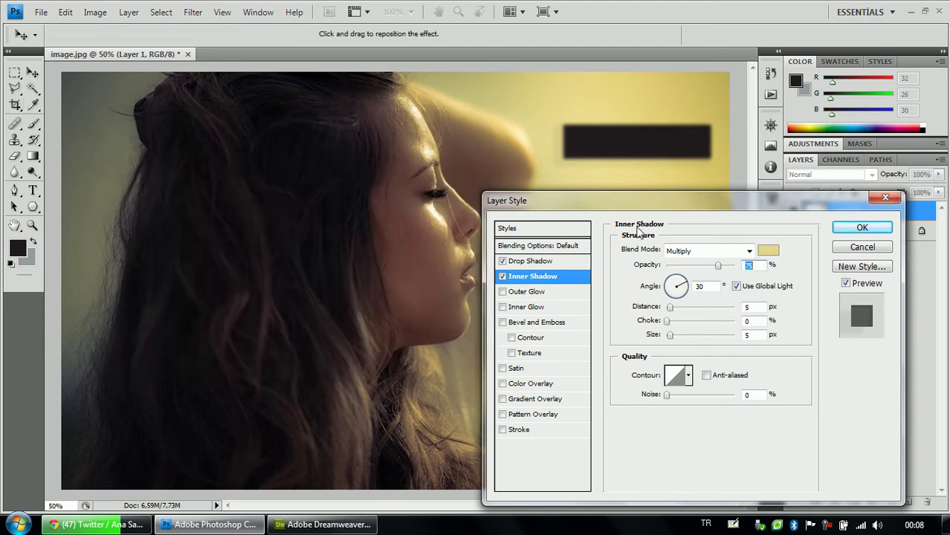
drag(672, 307, 689, 339)
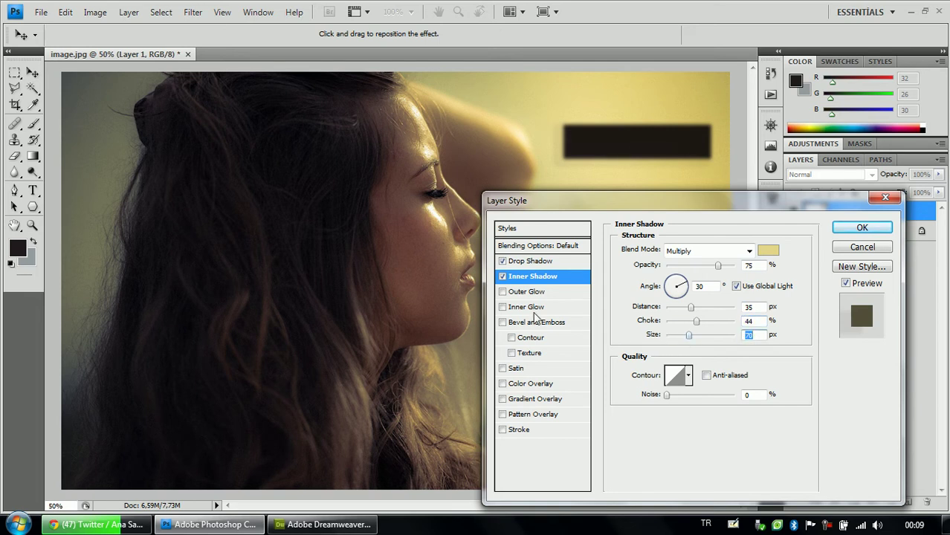
Step: Enable Bevel and Emboss with the Emboss style and Direction Up
click(502, 322)
click(527, 324)
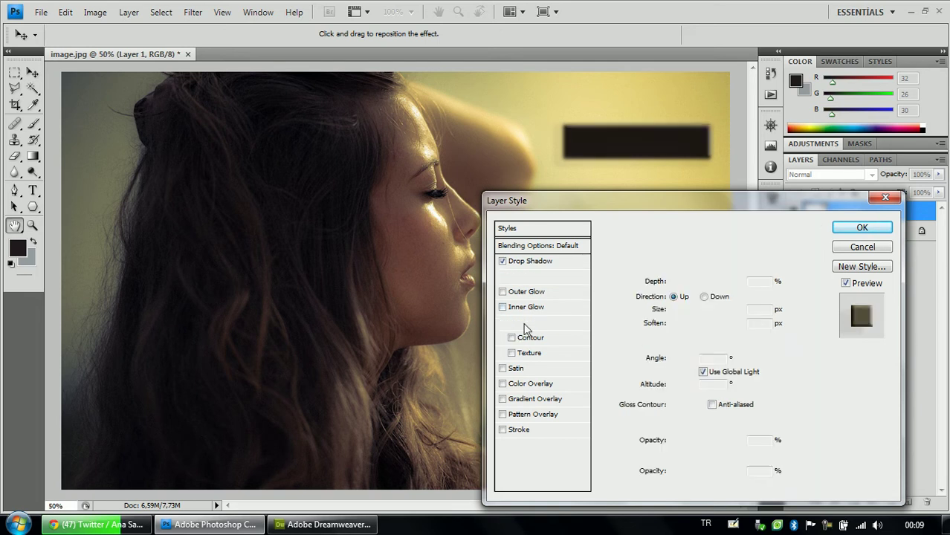
drag(679, 283, 728, 283)
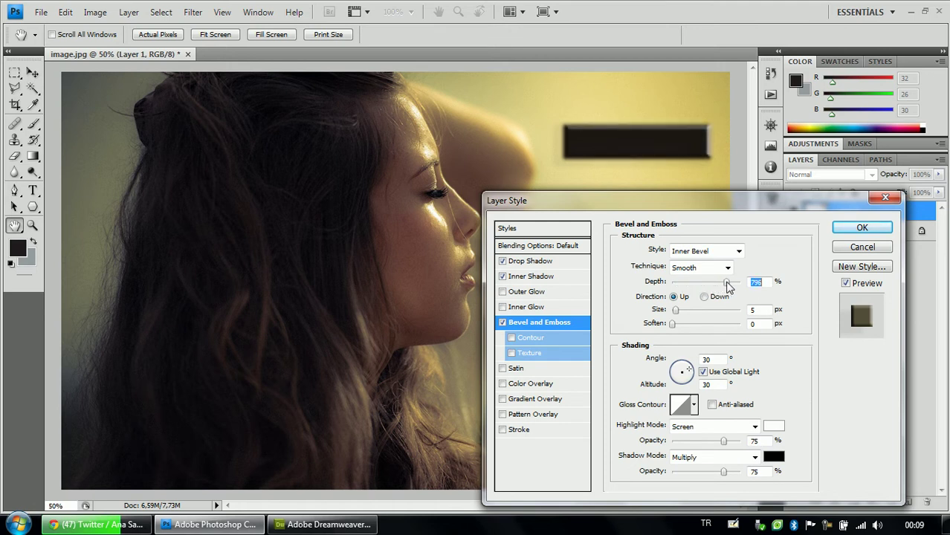
drag(676, 314, 726, 328)
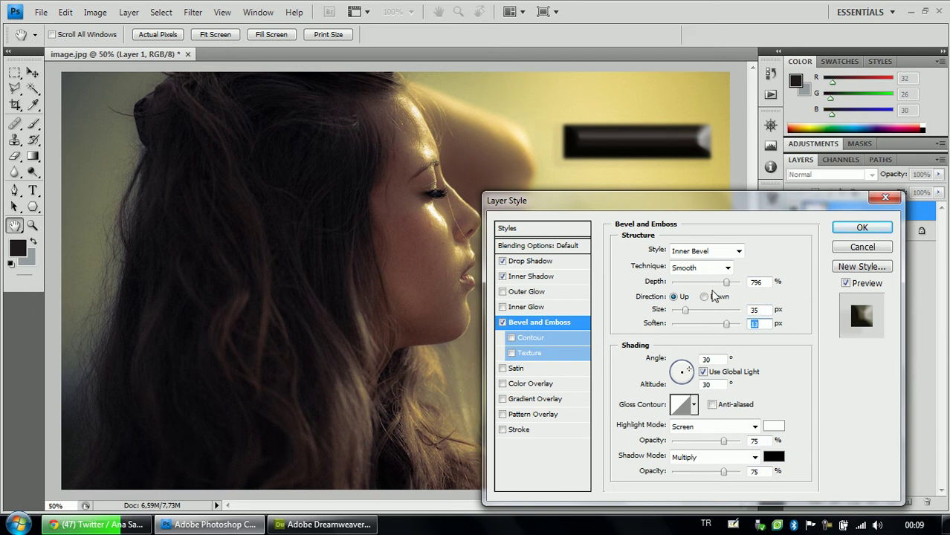
click(714, 255)
click(708, 290)
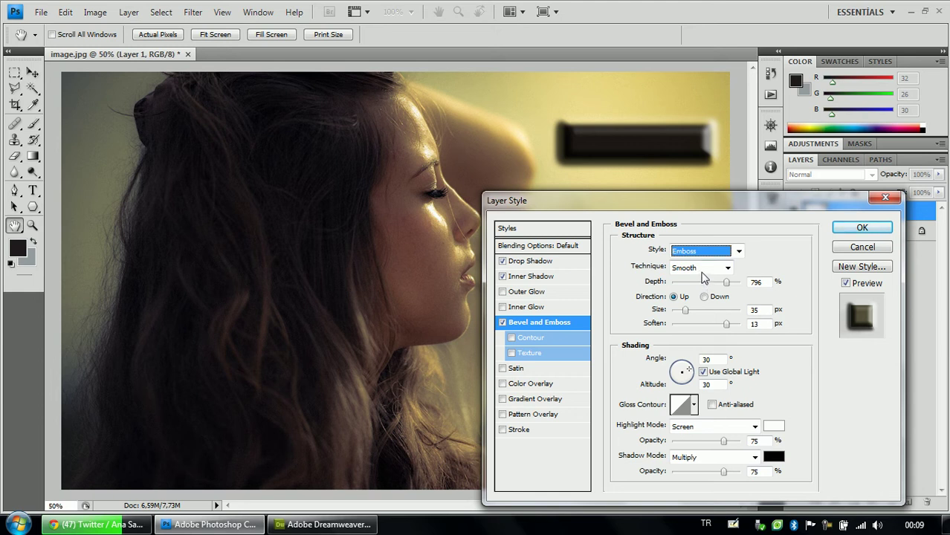
click(704, 297)
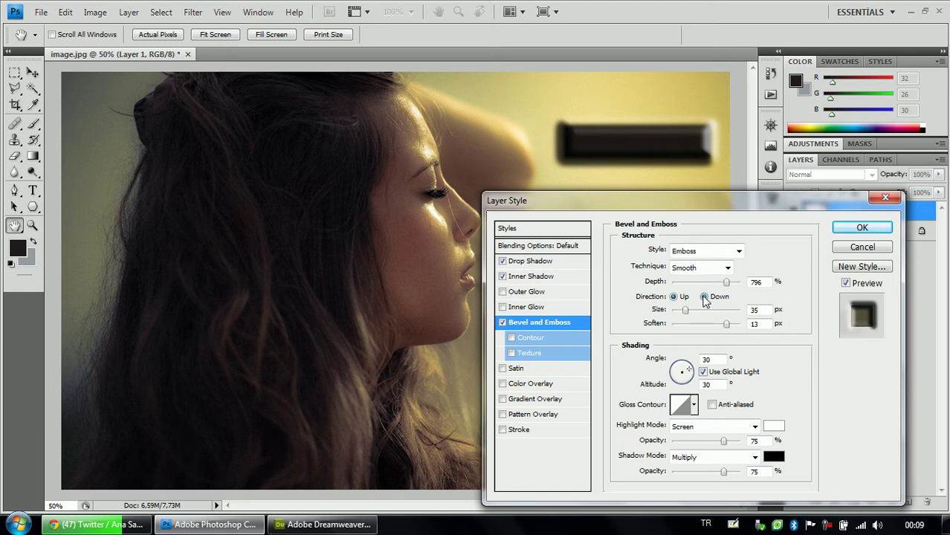
click(674, 297)
Step: Set the emboss size to 46 px, depth 513%, highlight opacity 33% and shadow opacity 47%
drag(685, 310, 703, 330)
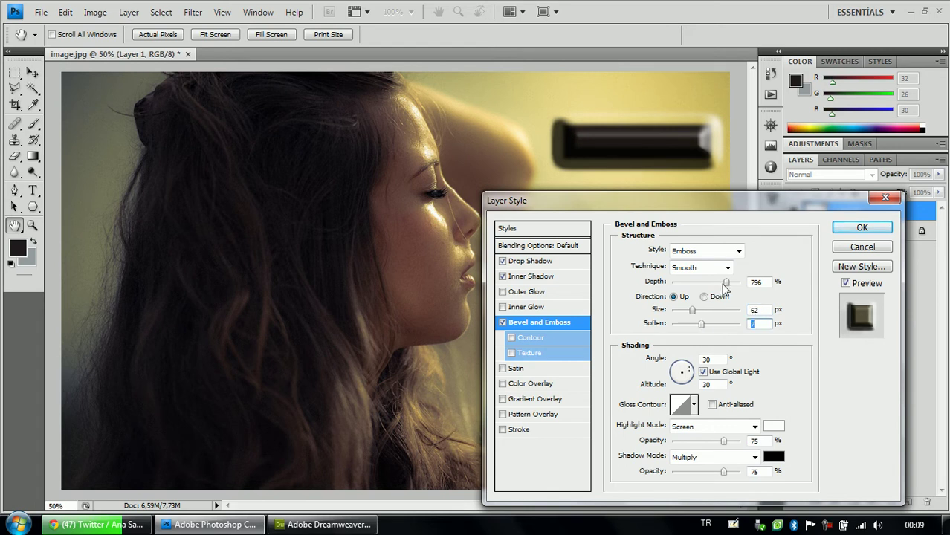
drag(695, 311, 687, 310)
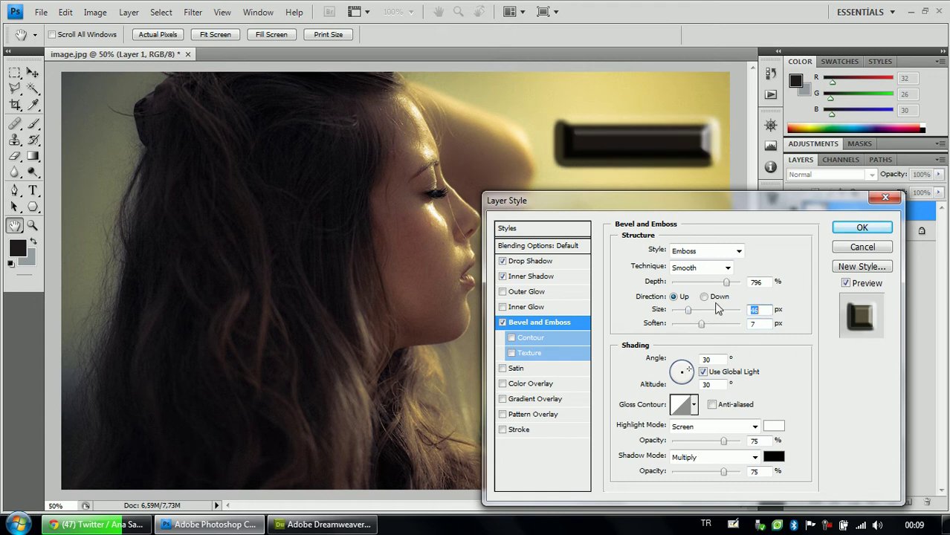
drag(727, 286, 707, 292)
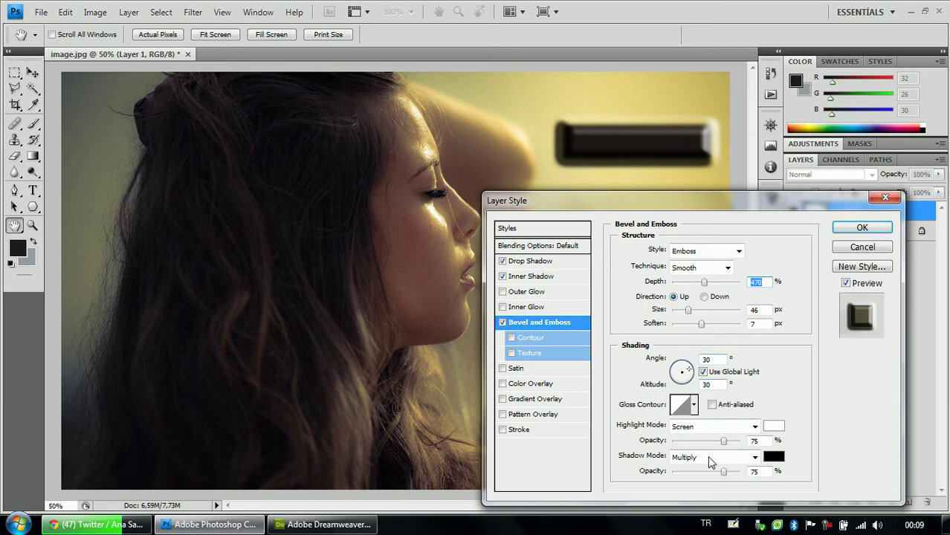
drag(723, 442, 695, 444)
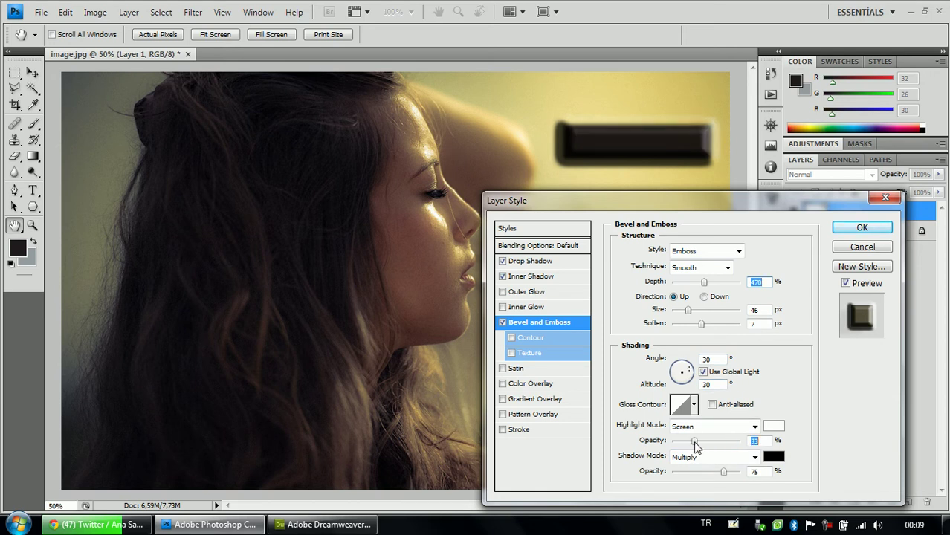
drag(725, 476, 706, 476)
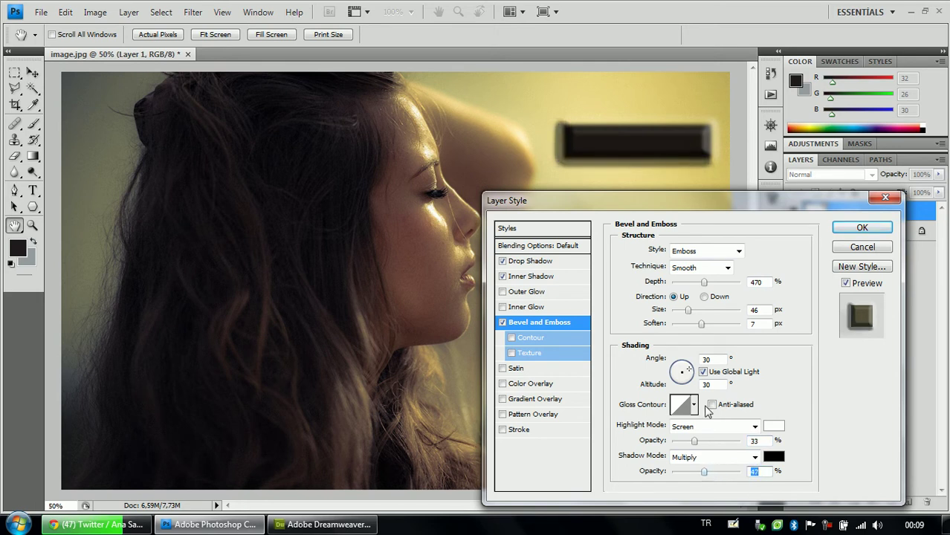
drag(704, 284, 714, 286)
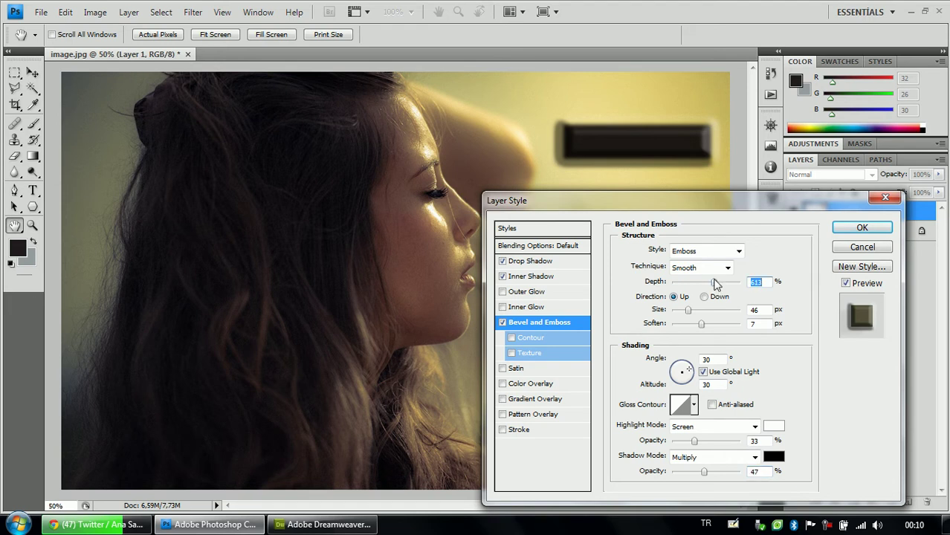
Step: Add a 100% opacity, 29 px pale yellow Inner Glow and apply the layer style
click(503, 307)
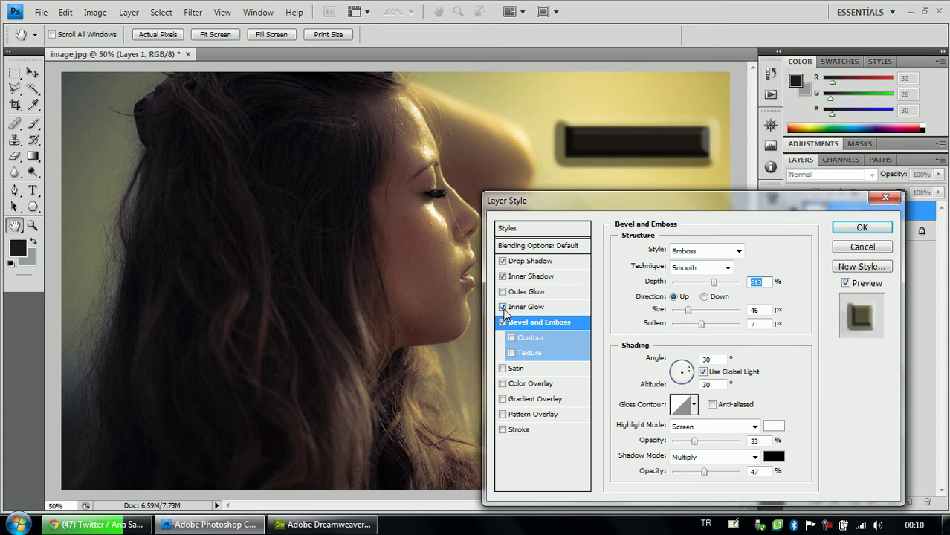
click(513, 307)
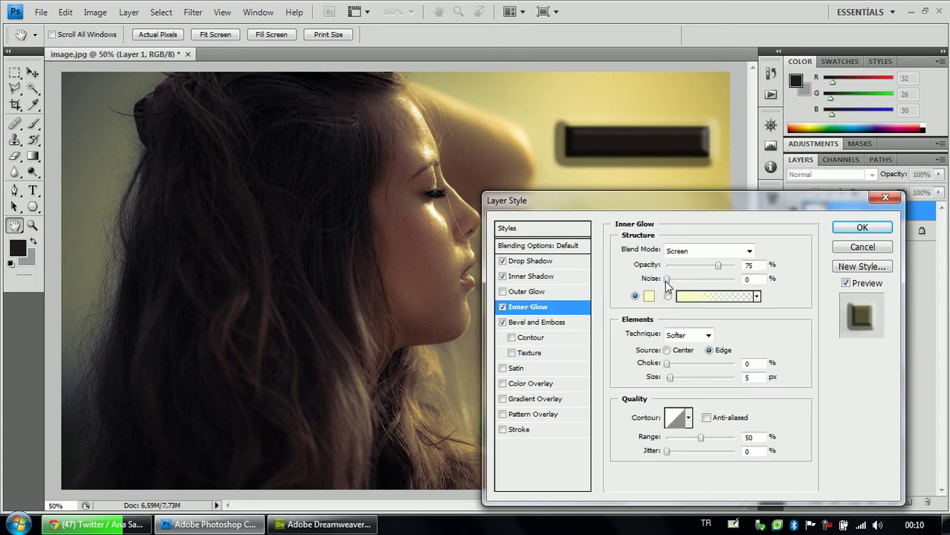
drag(741, 269, 747, 267)
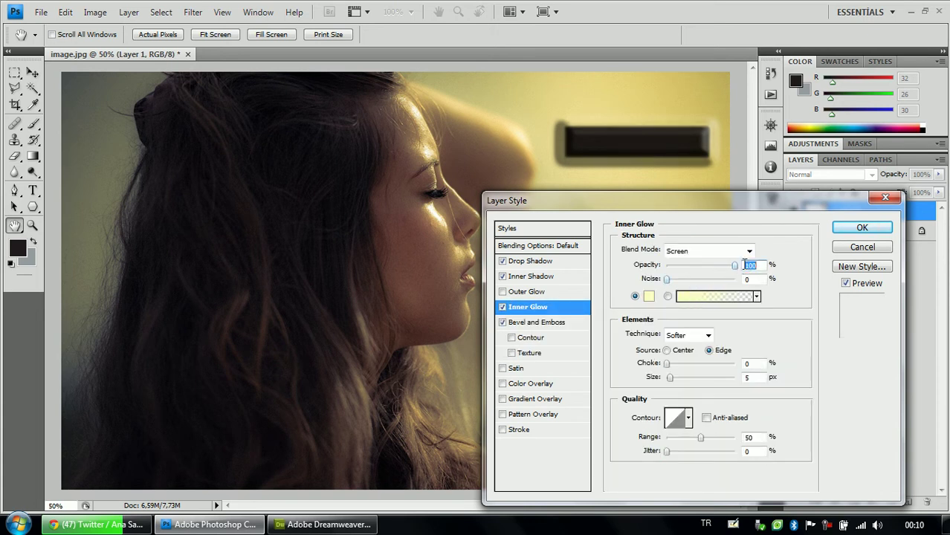
drag(671, 382, 690, 383)
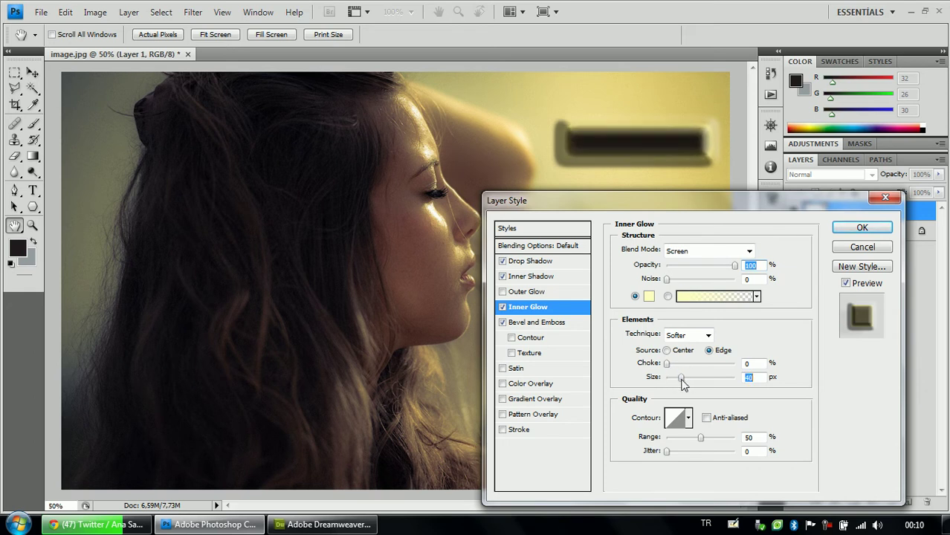
drag(682, 382, 679, 381)
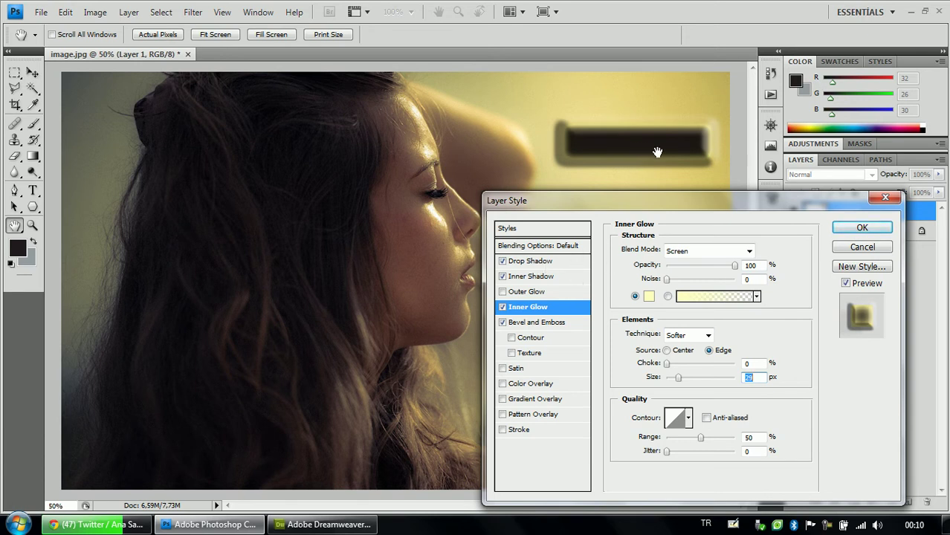
click(862, 228)
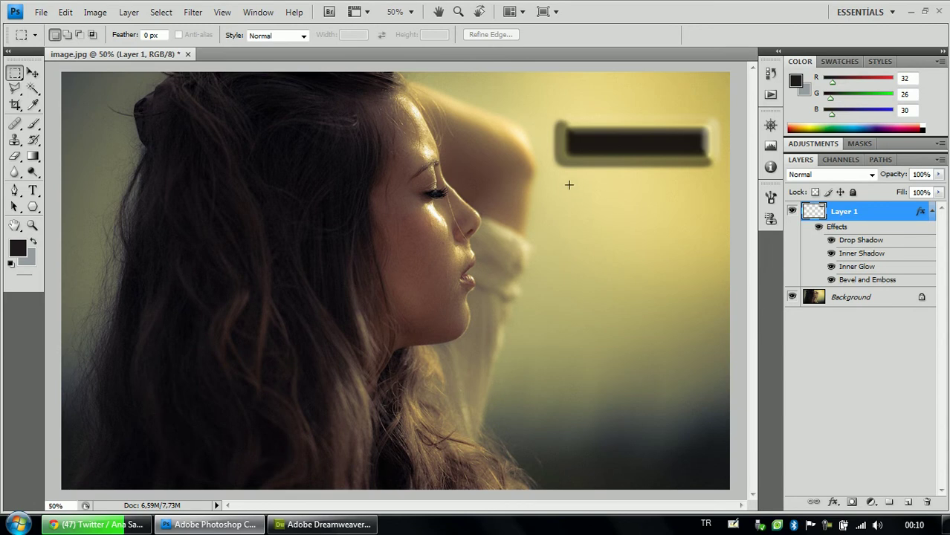
Step: Select a rectangle below the dark button and add a new Layer 2
drag(687, 228, 715, 209)
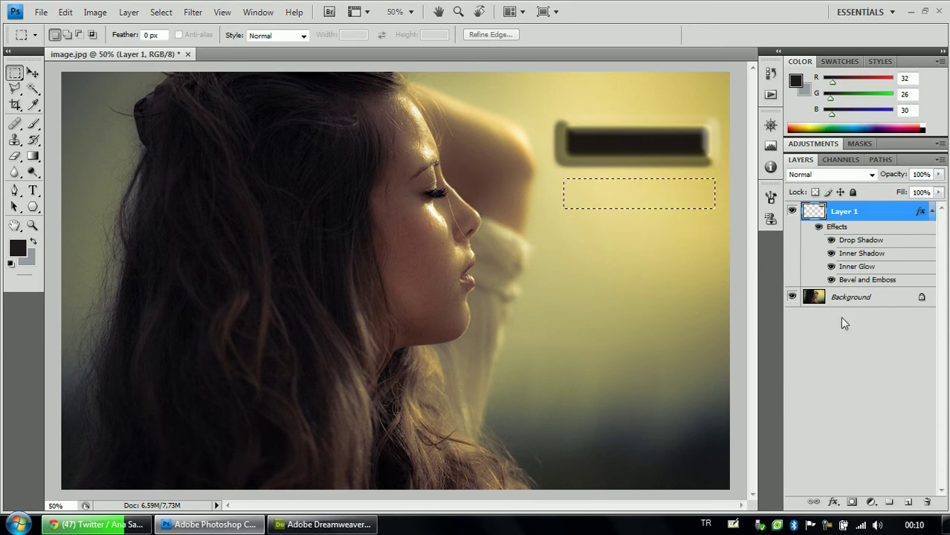
click(908, 505)
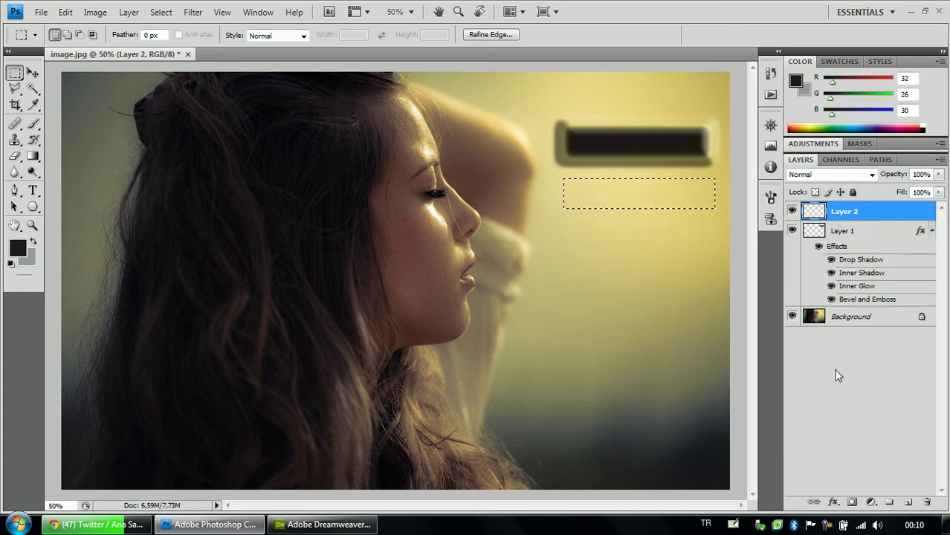
Step: Fill the selection on Layer 2 with pale yellow #e8d787 sampled from the photo, then deselect
click(18, 248)
click(491, 123)
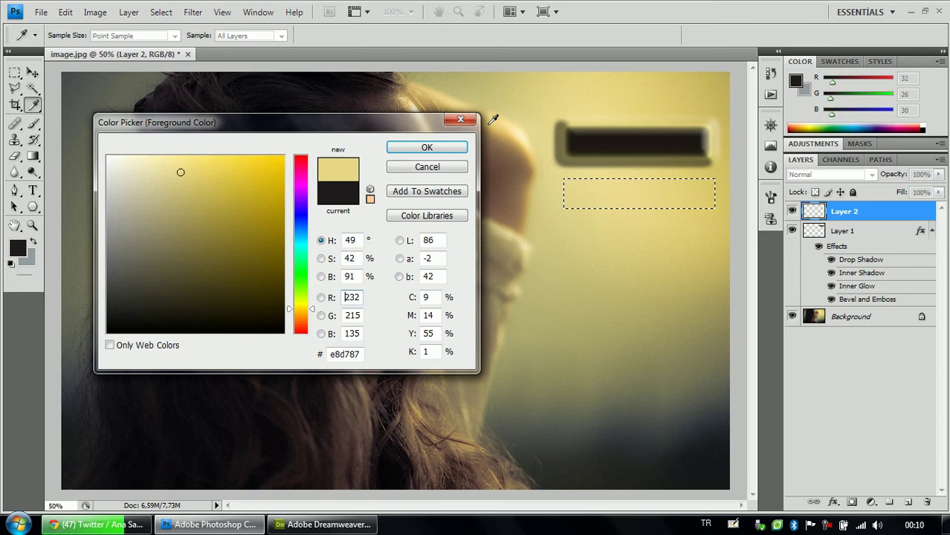
click(429, 148)
key(alt+BackSpace)
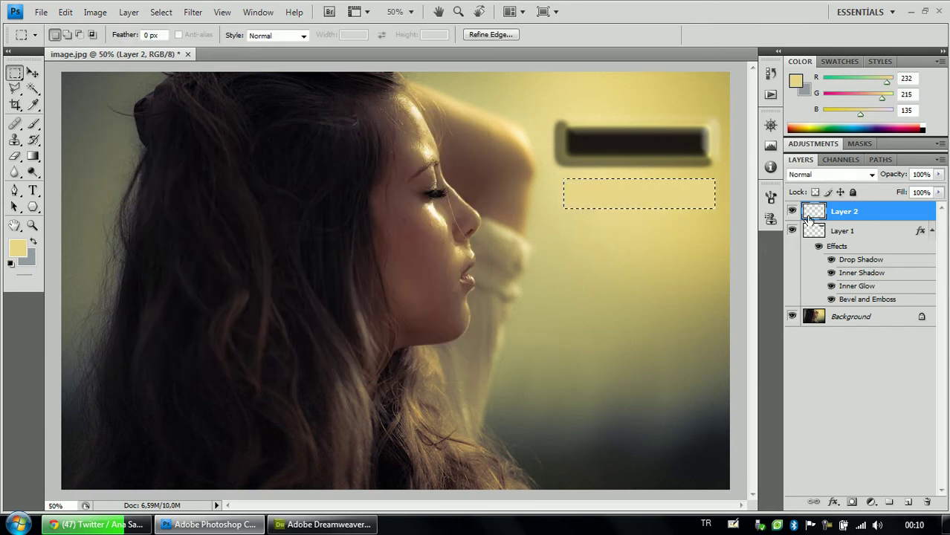
key(ctrl+d)
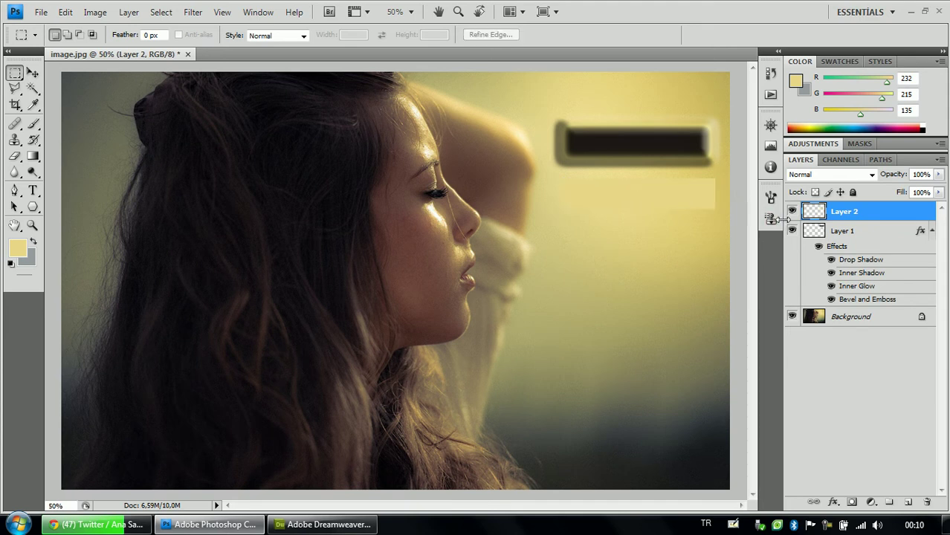
Step: Give Layer 2 a 23 px drop shadow and an inner shadow with 26 px distance, 13% choke
double_click(841, 213)
double_click(824, 213)
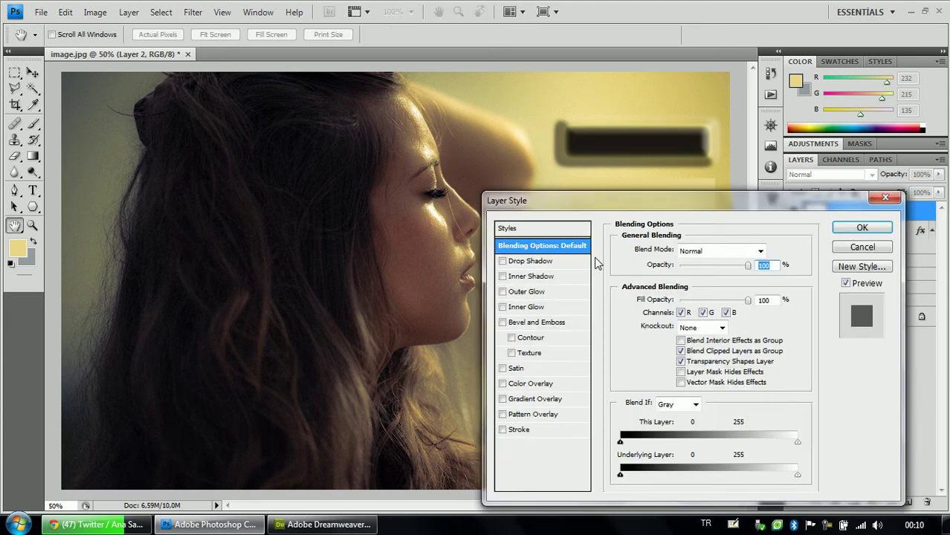
drag(563, 202, 198, 113)
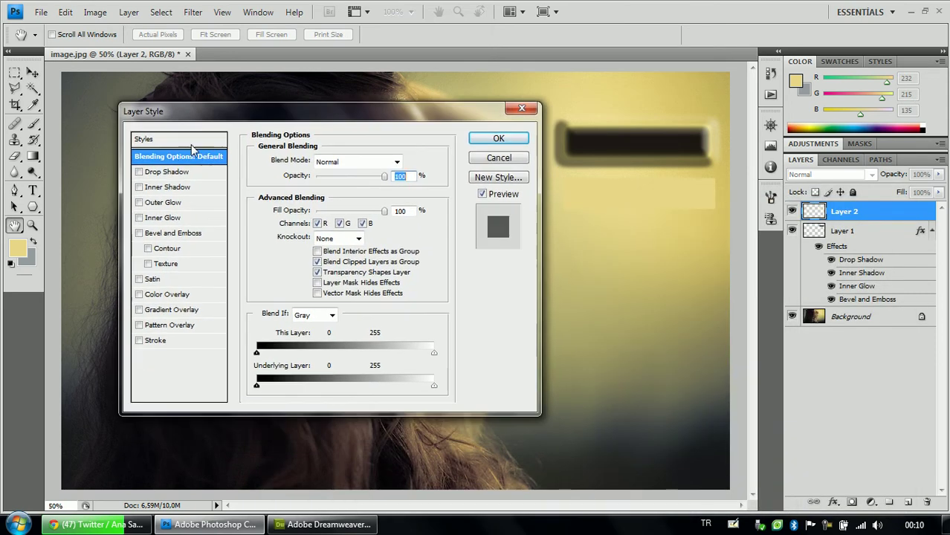
click(138, 171)
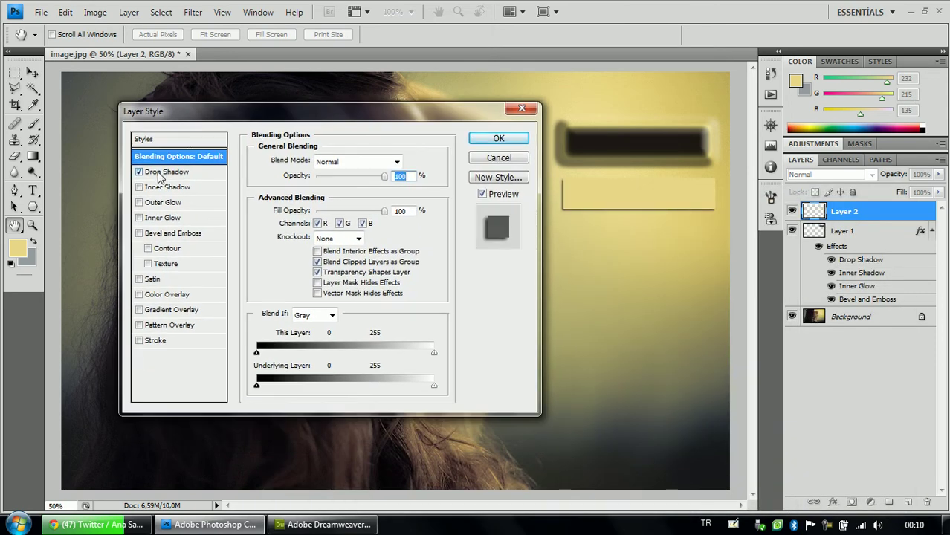
click(170, 174)
click(139, 187)
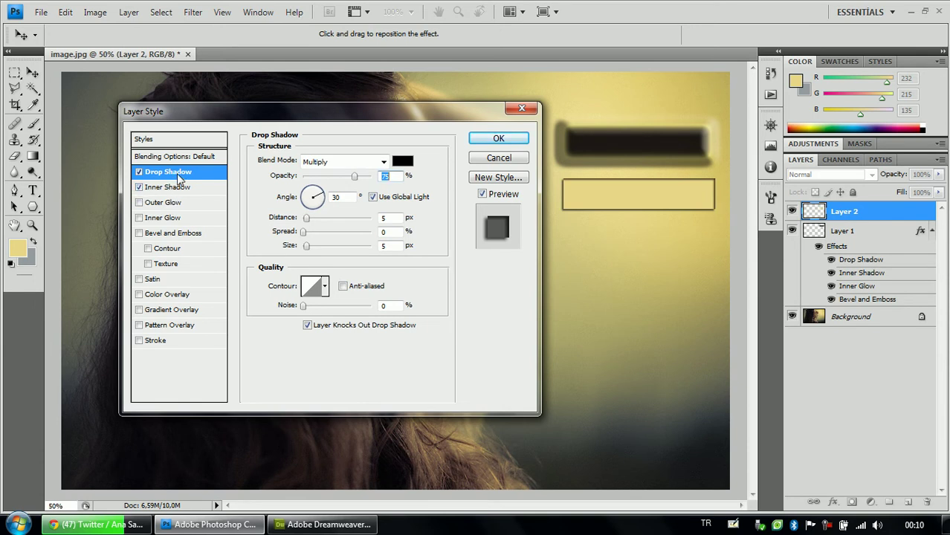
drag(306, 217, 315, 249)
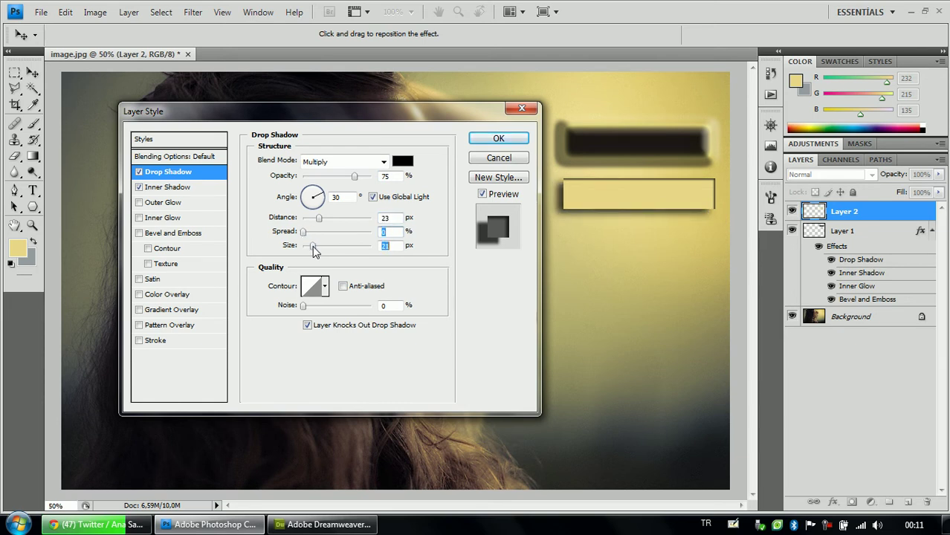
click(171, 188)
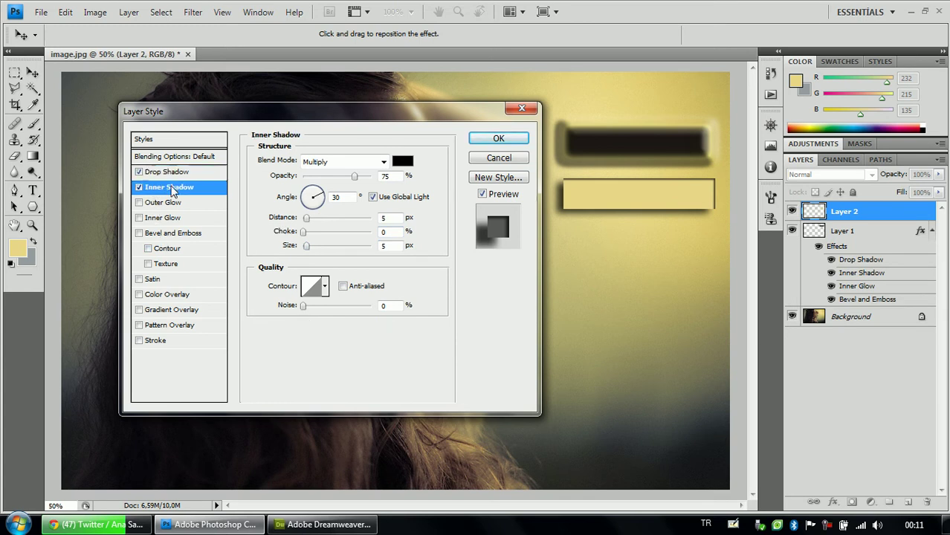
drag(307, 218, 322, 249)
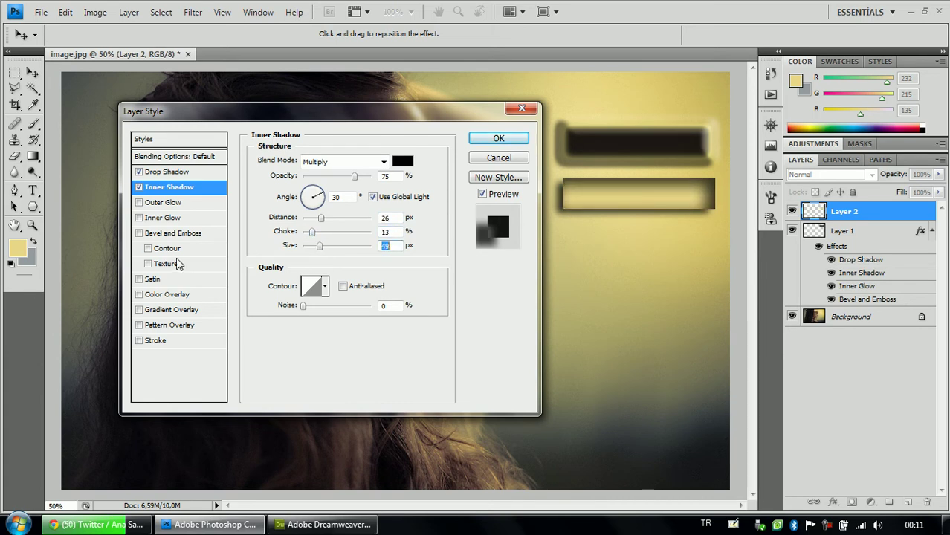
Step: Add an Emboss-style Bevel and Emboss to the yellow bar, raising its highlight opacity
click(160, 235)
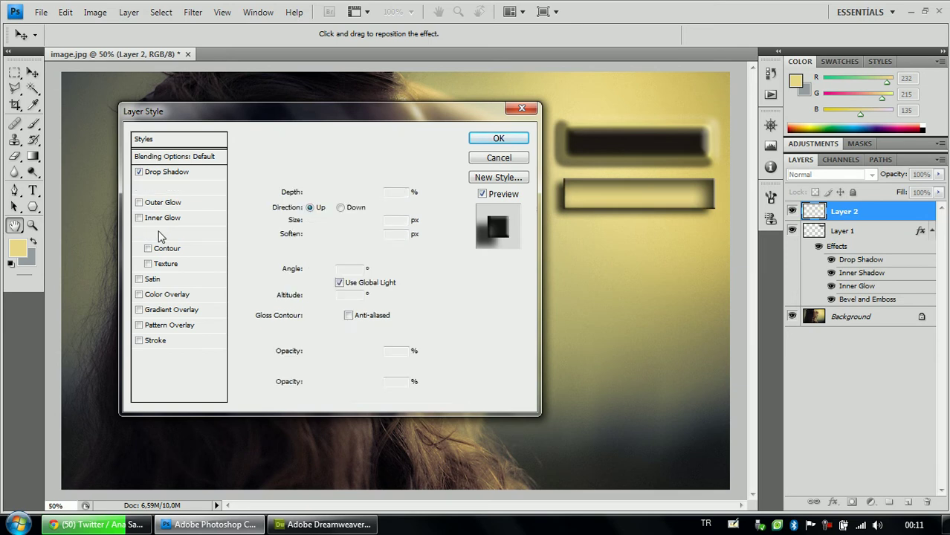
drag(315, 194, 338, 197)
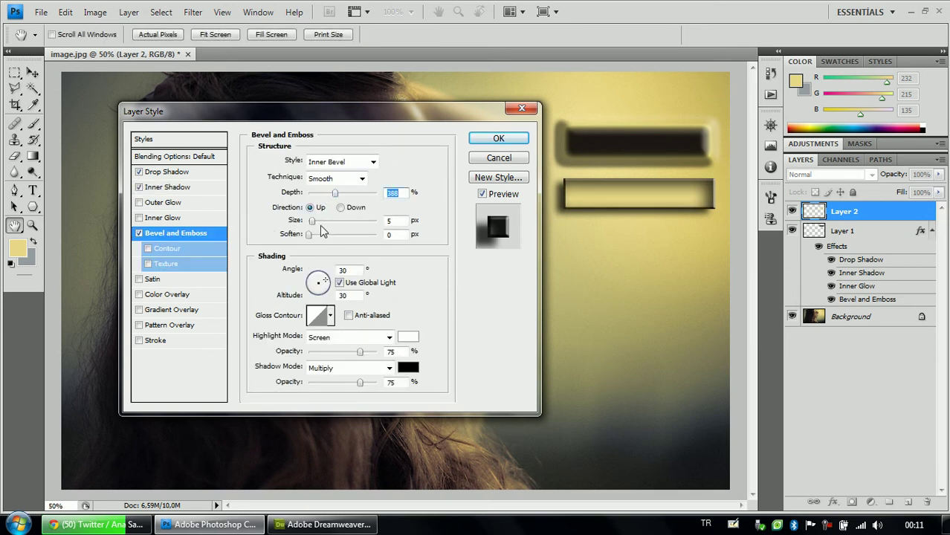
drag(316, 227, 335, 235)
click(348, 162)
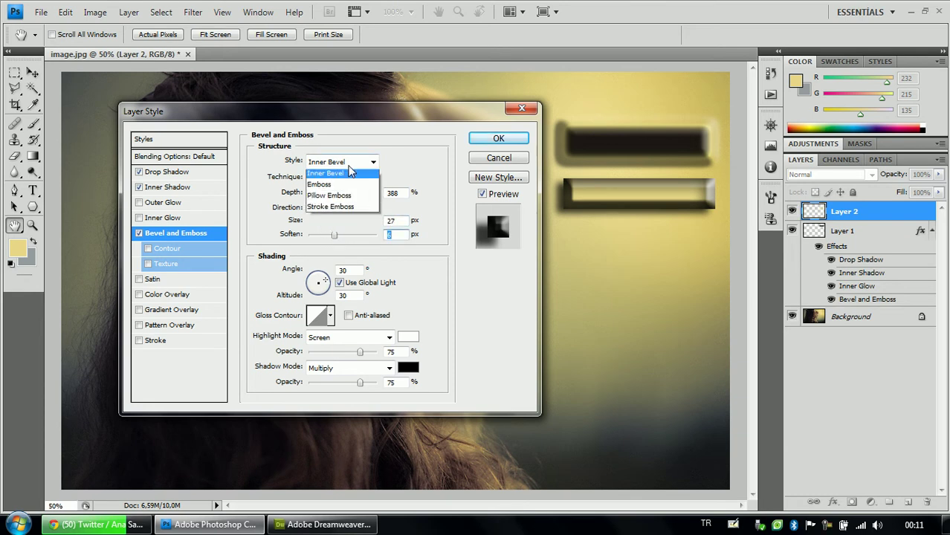
click(346, 193)
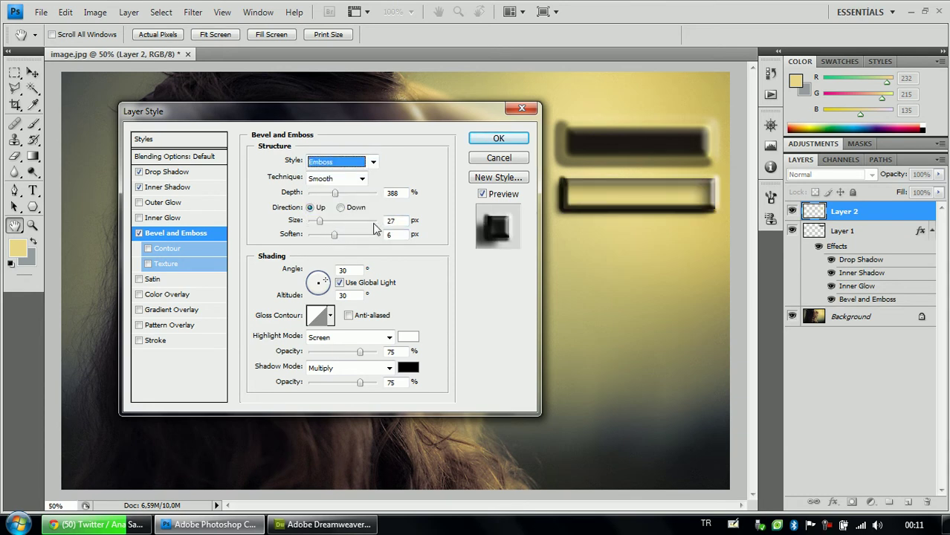
drag(360, 355, 367, 383)
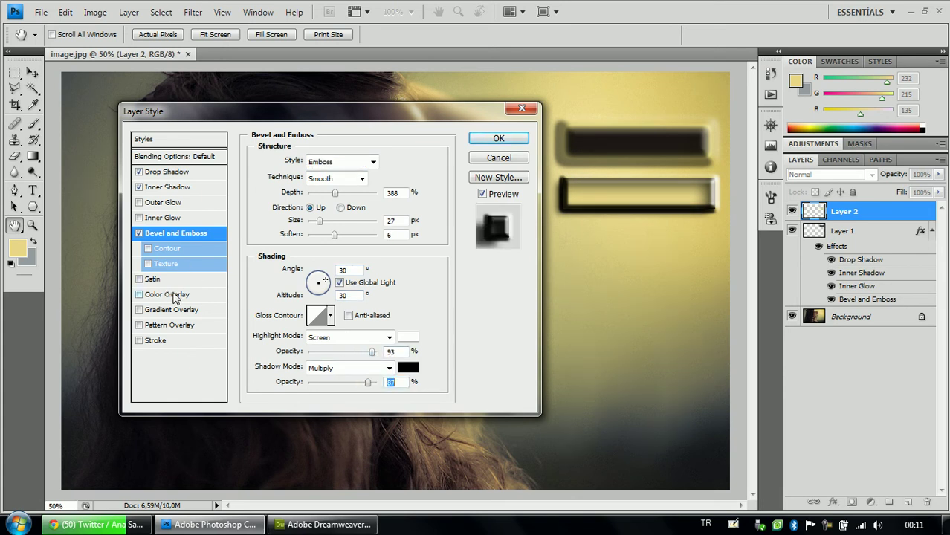
Step: Add an inner glow with 18% noise and increased choke
click(160, 219)
drag(304, 191, 379, 179)
mouse_move(305, 275)
mouse_down()
mouse_move(320, 275)
mouse_move(319, 290)
mouse_move(332, 293)
mouse_move(298, 290)
mouse_move(314, 277)
mouse_move(303, 276)
mouse_up()
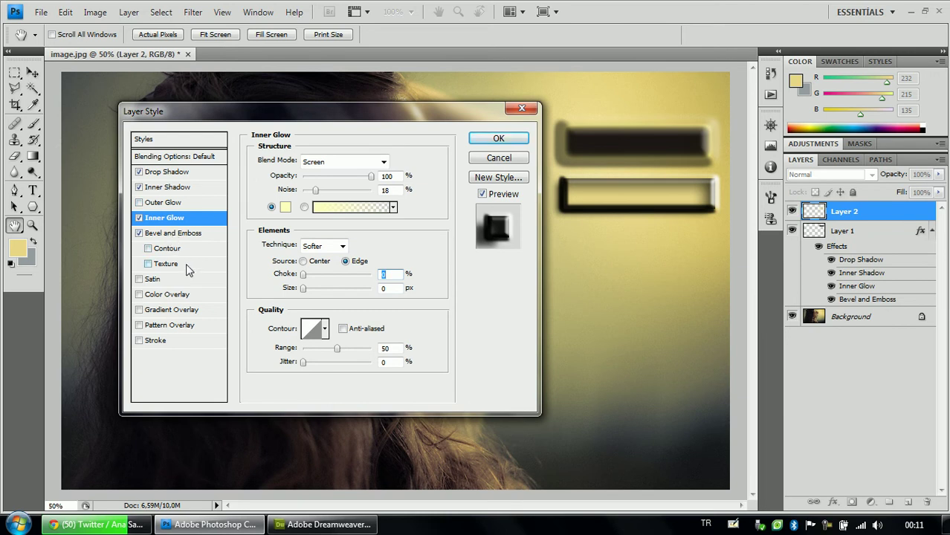
Step: Set the emboss depth to 939% and size to 49 px, then apply the style
click(172, 234)
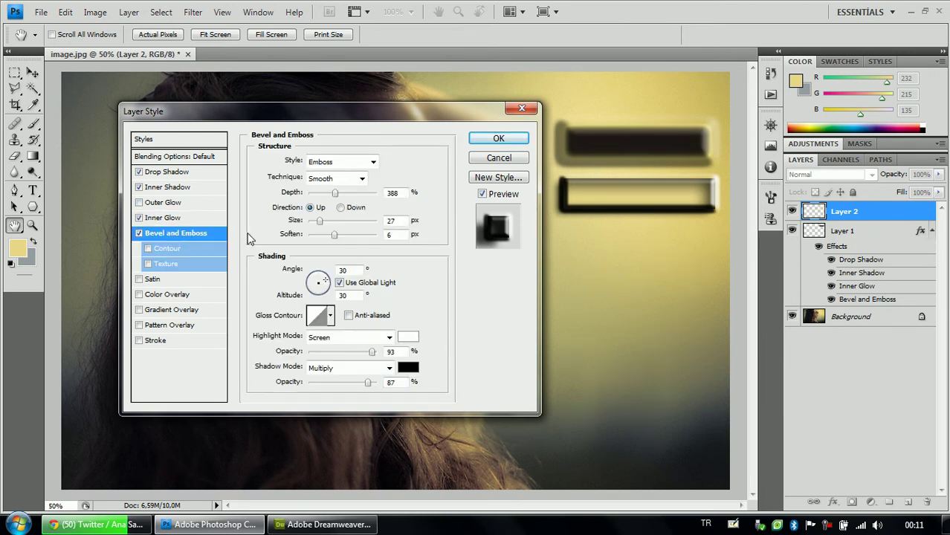
drag(341, 193, 373, 192)
click(330, 221)
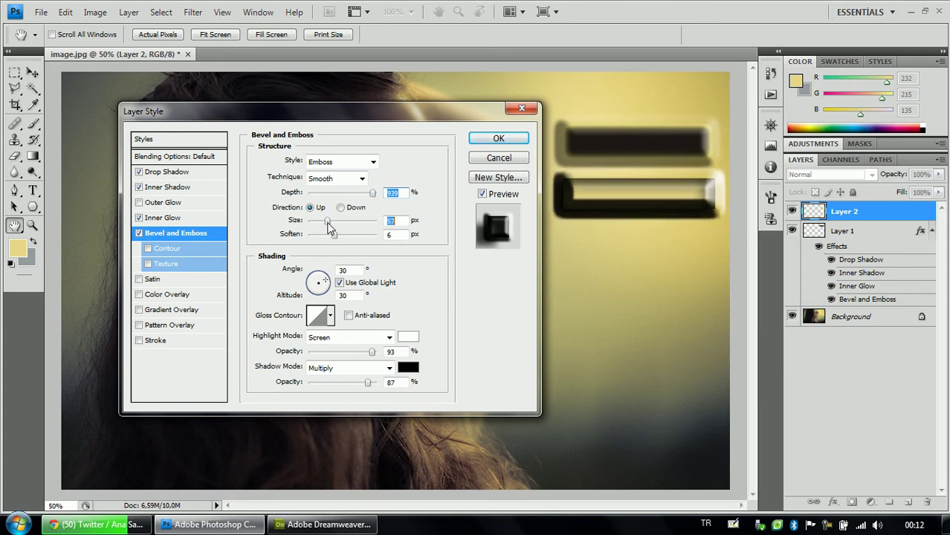
drag(330, 223, 370, 243)
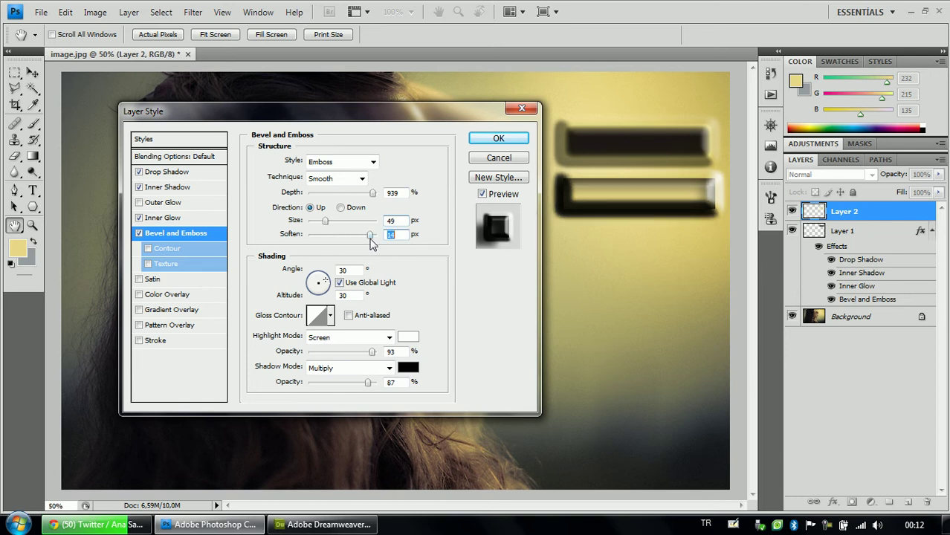
click(512, 145)
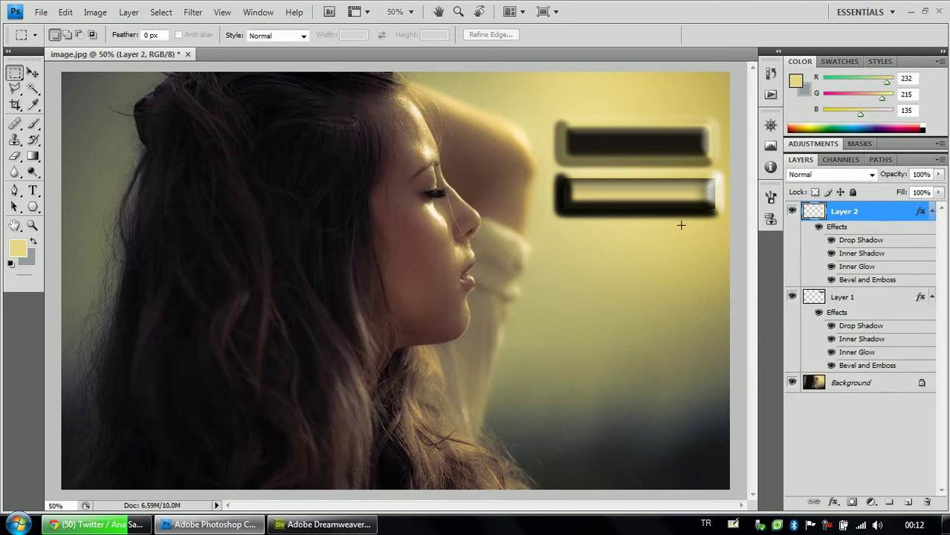
Step: Nudge the lower yellow bar slightly down and fade Layer 2 to 72% opacity
click(33, 72)
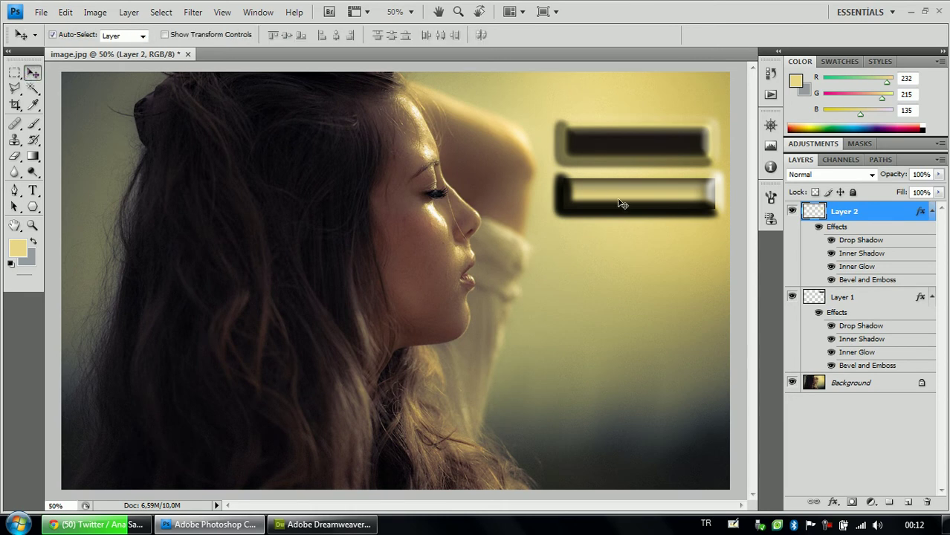
drag(625, 201, 623, 211)
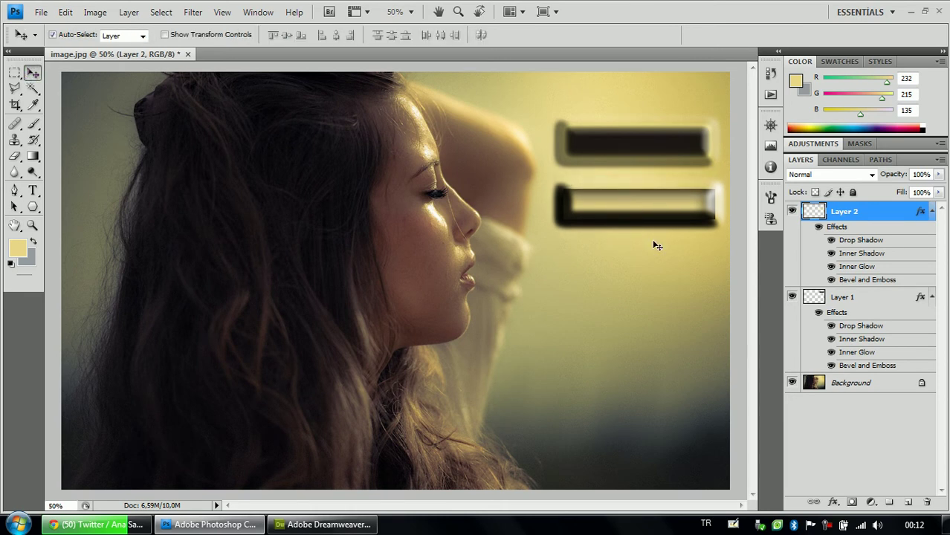
click(939, 174)
drag(934, 193, 921, 193)
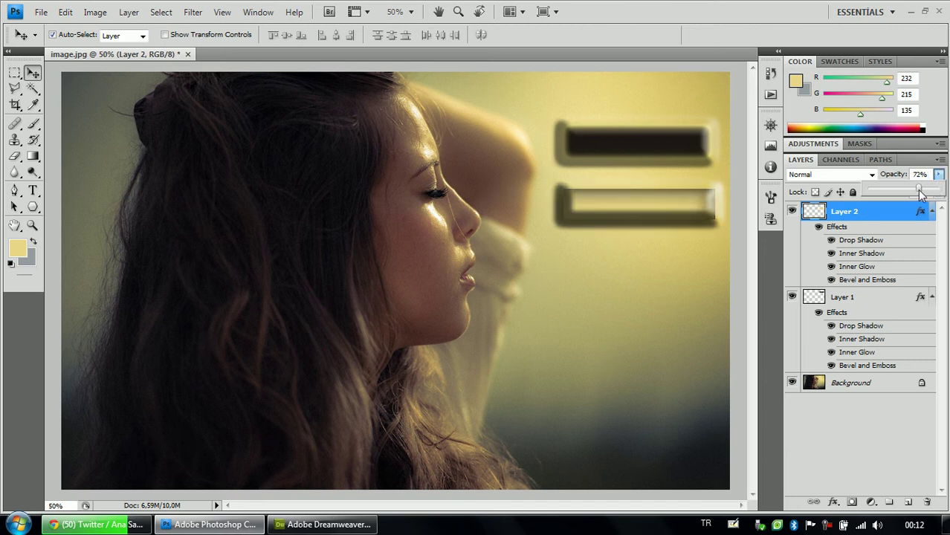
Step: Fade the upper dark bar on Layer 1 to 65% opacity
click(848, 297)
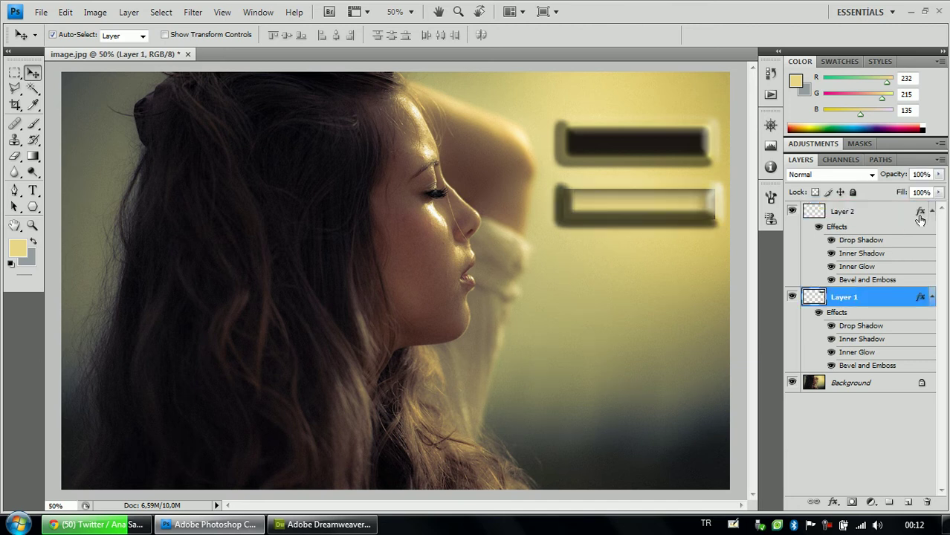
click(939, 174)
drag(936, 191, 916, 192)
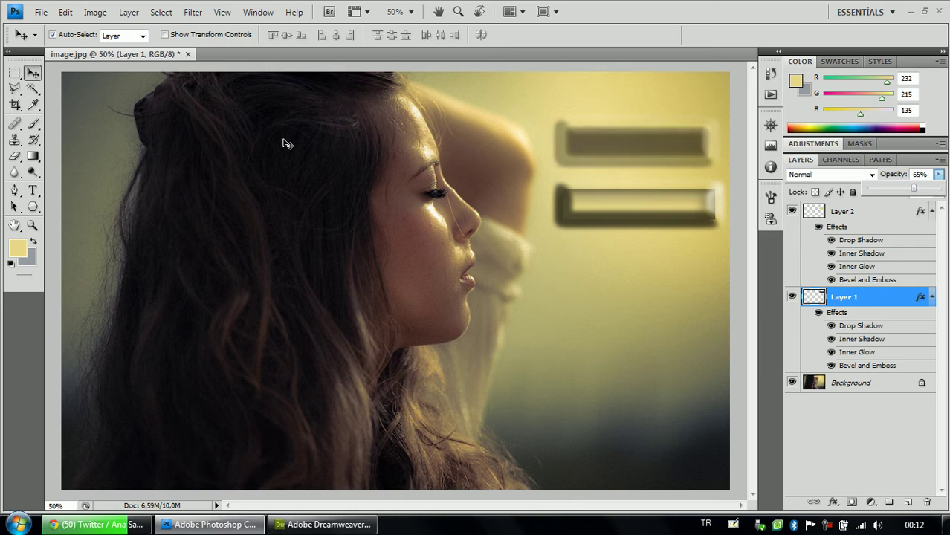
click(32, 190)
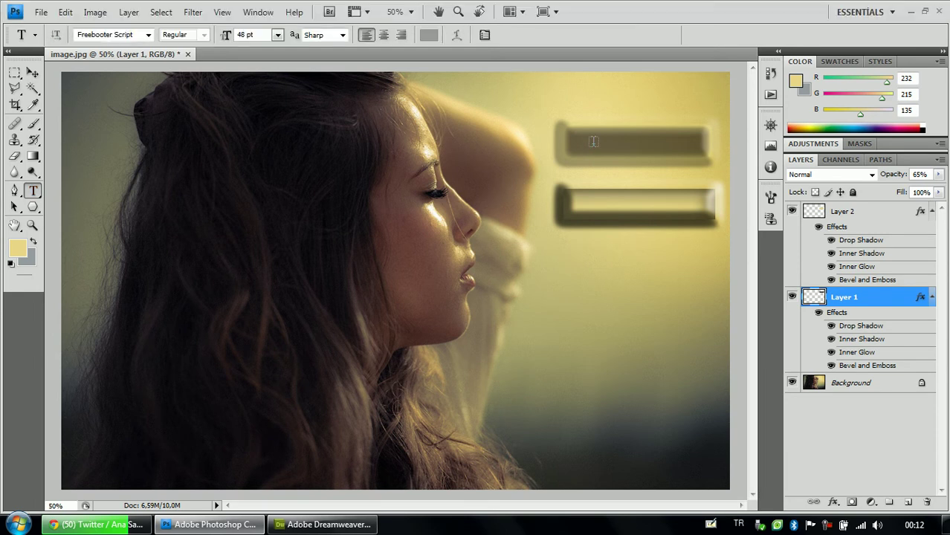
Step: Type anasayfa on the upper button and set its colour to near-black
click(591, 143)
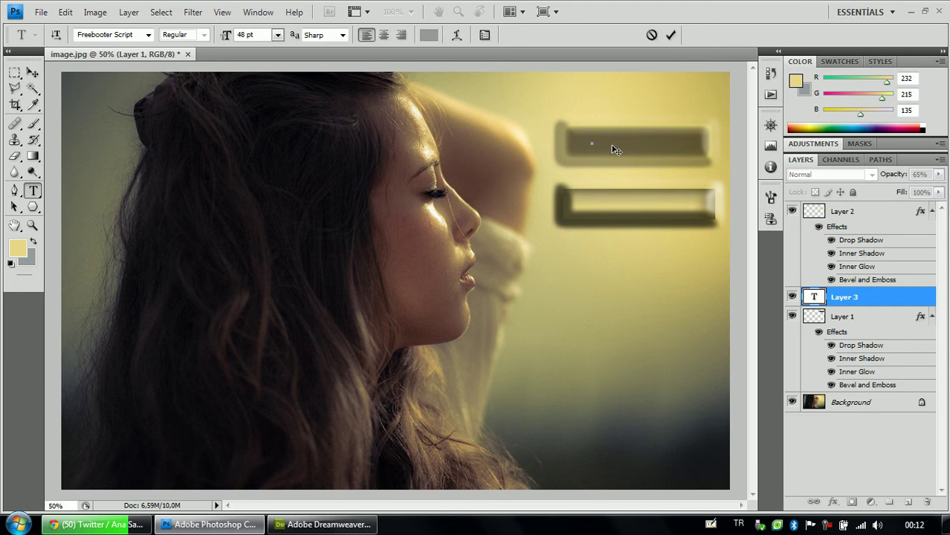
text(anasayfa)
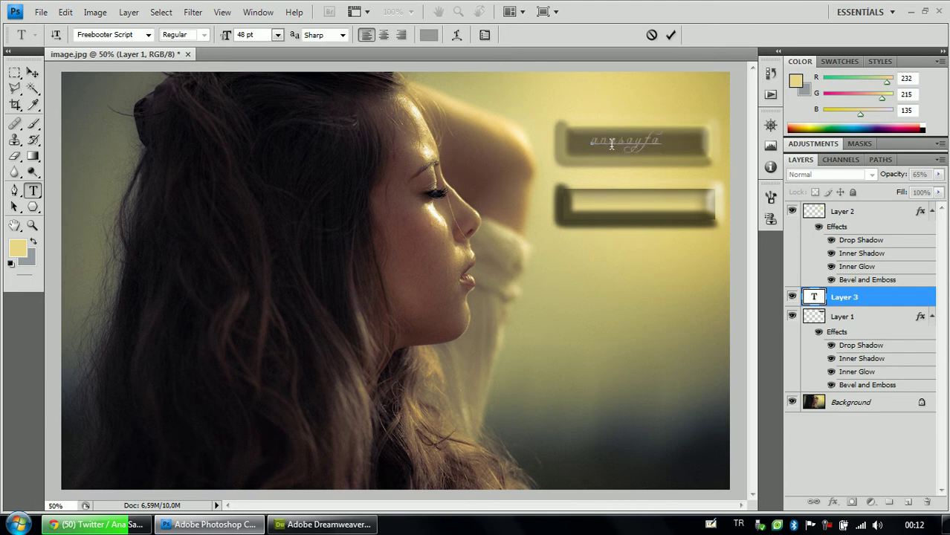
double_click(611, 143)
click(429, 35)
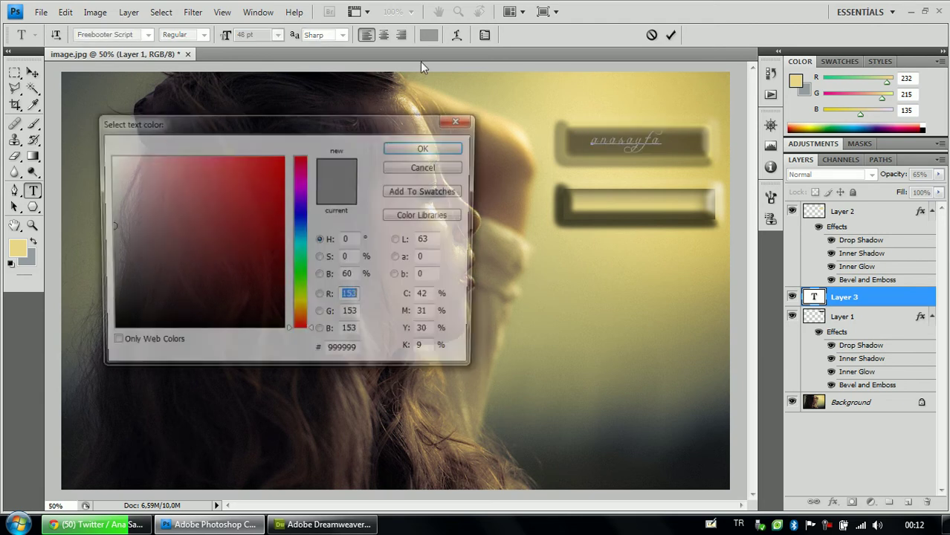
drag(197, 275, 165, 329)
click(425, 149)
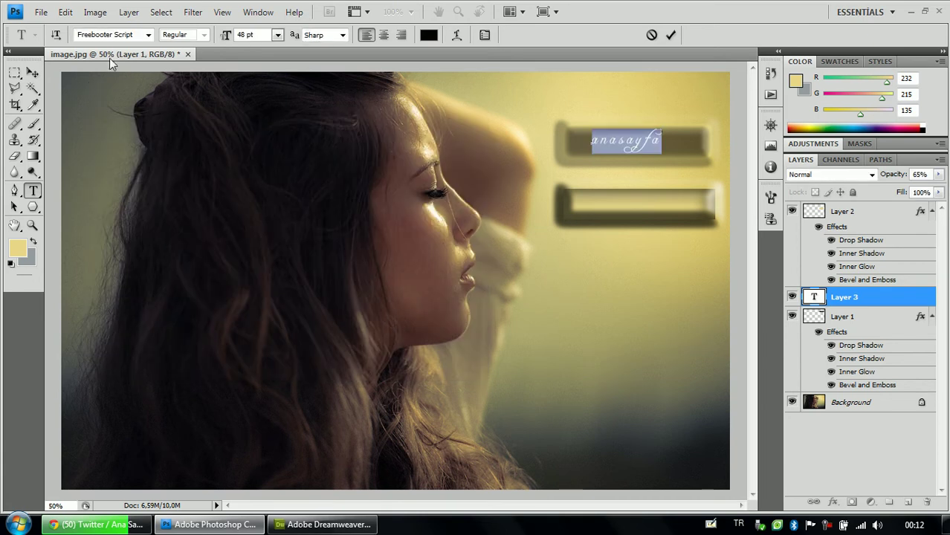
Step: Try Adobe Garamond Pro, Gill Sans MT, HansHand and HVD Poster, then settle on Khmer UI
click(148, 35)
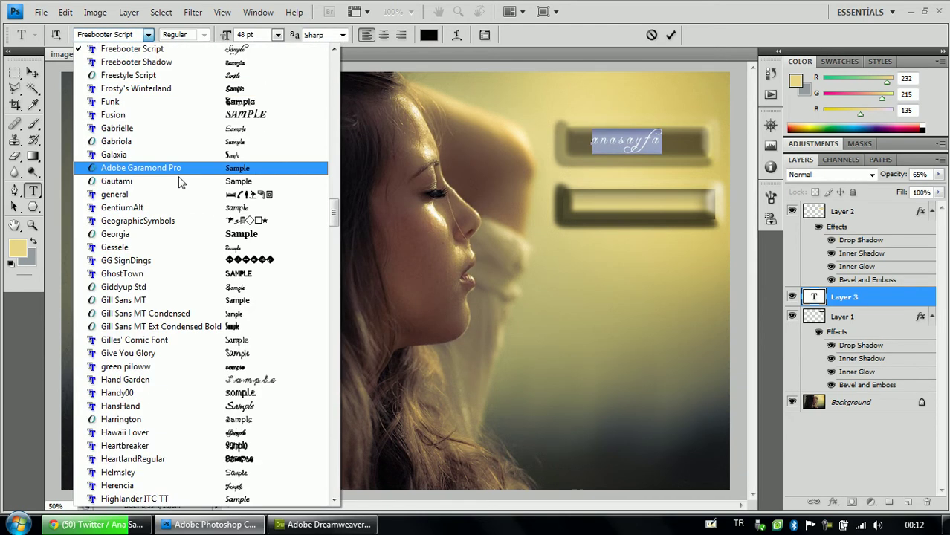
click(244, 168)
click(148, 35)
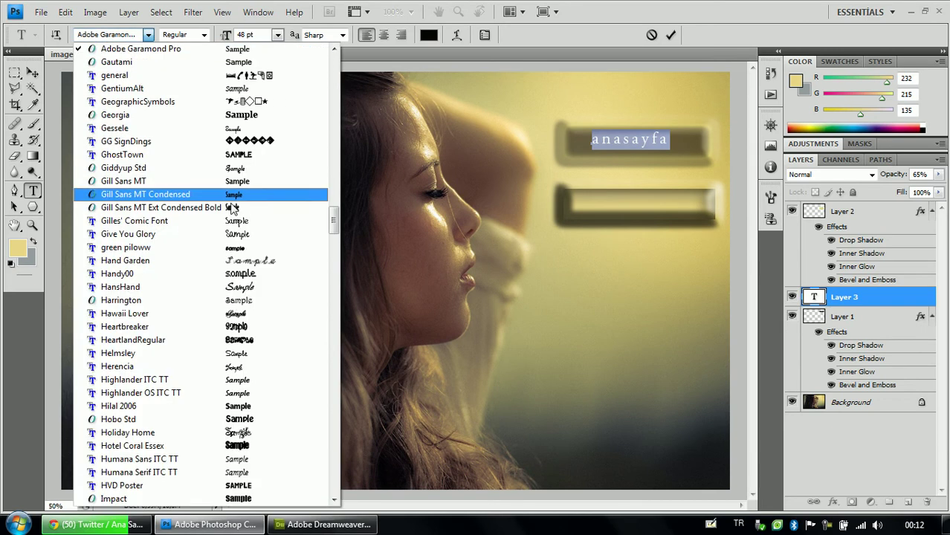
click(257, 186)
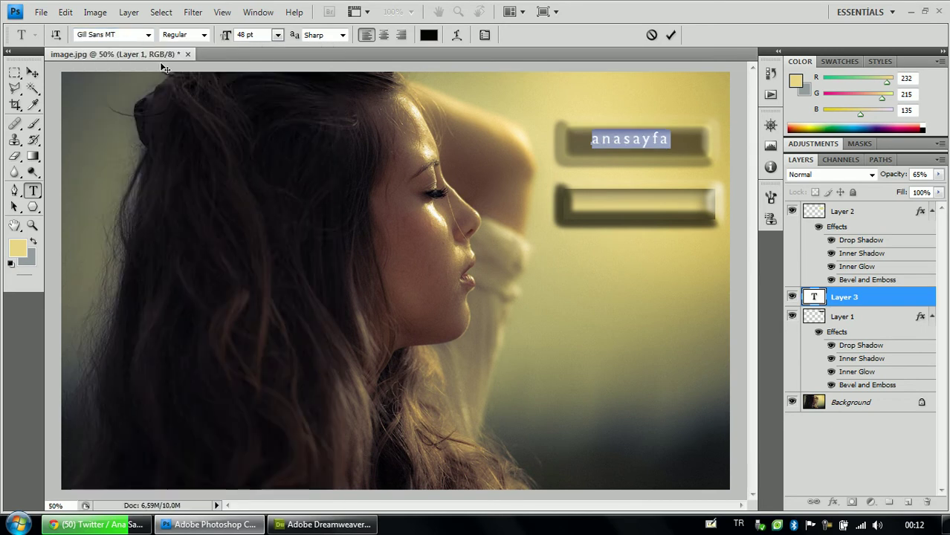
click(148, 34)
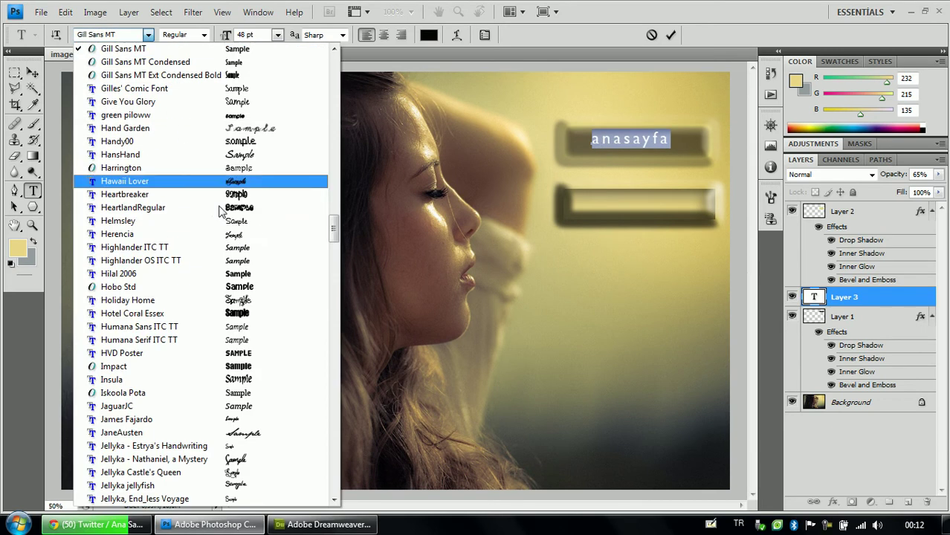
click(240, 154)
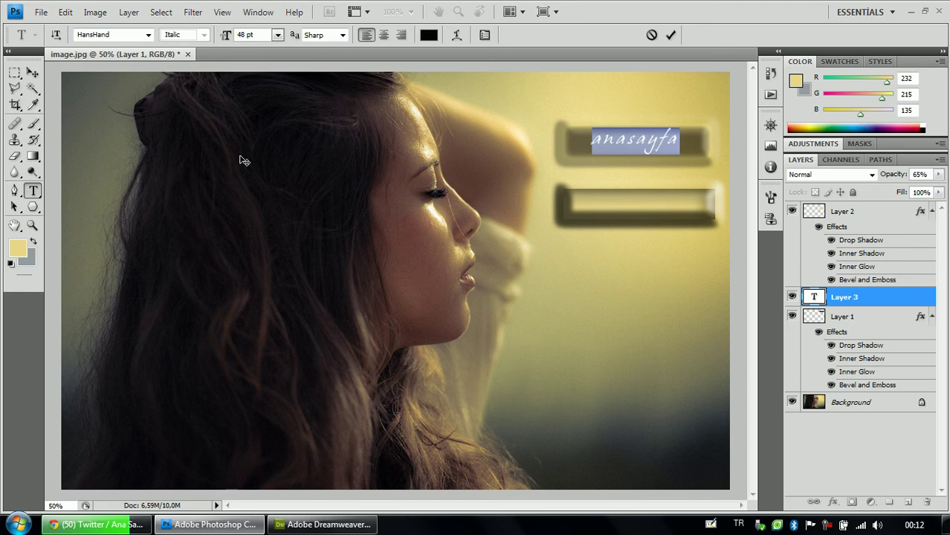
click(147, 35)
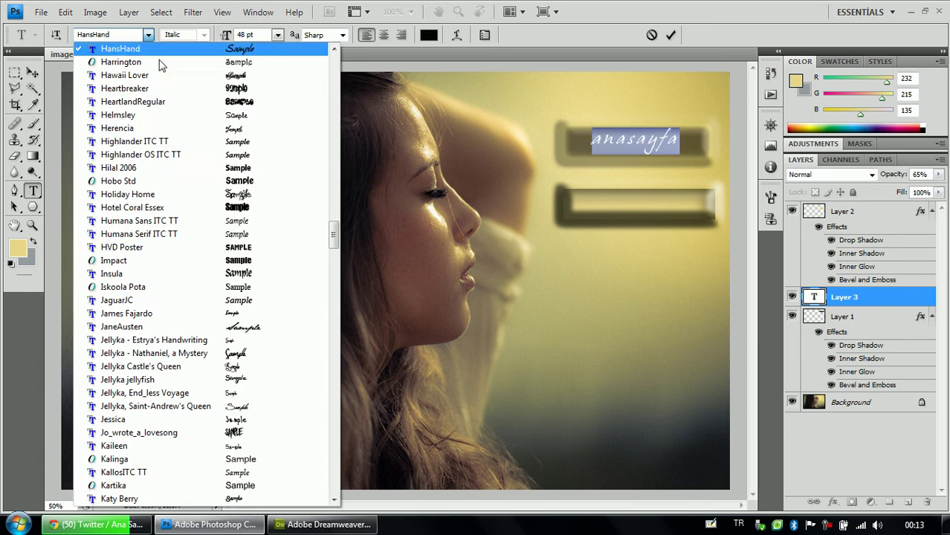
click(254, 247)
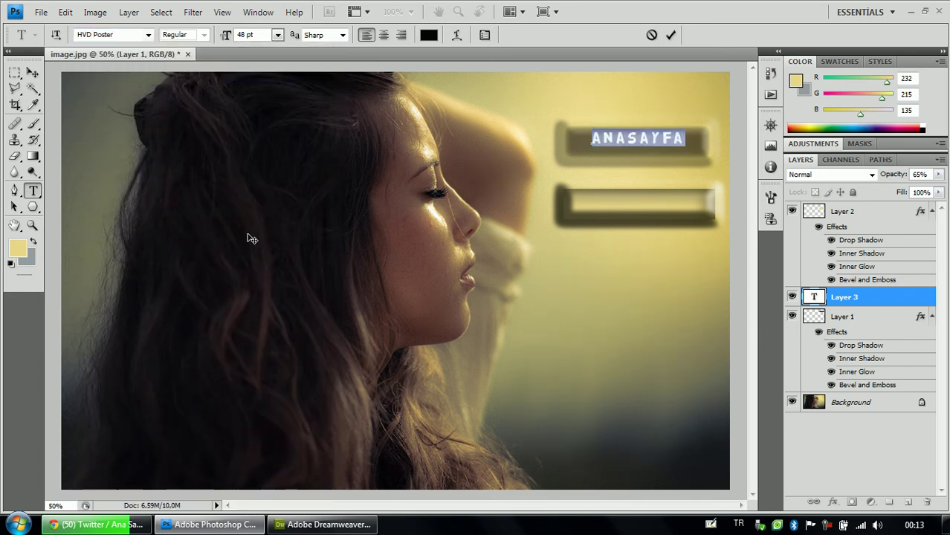
click(148, 34)
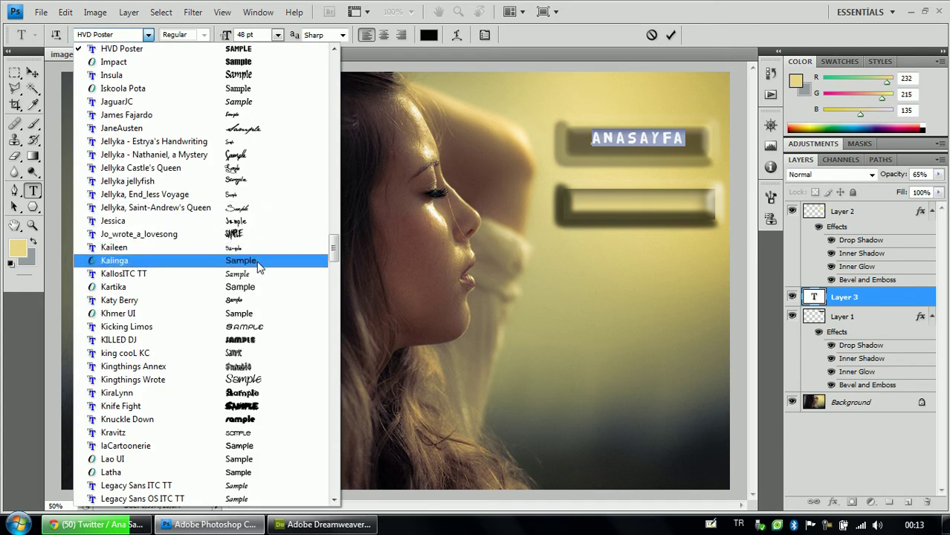
click(264, 313)
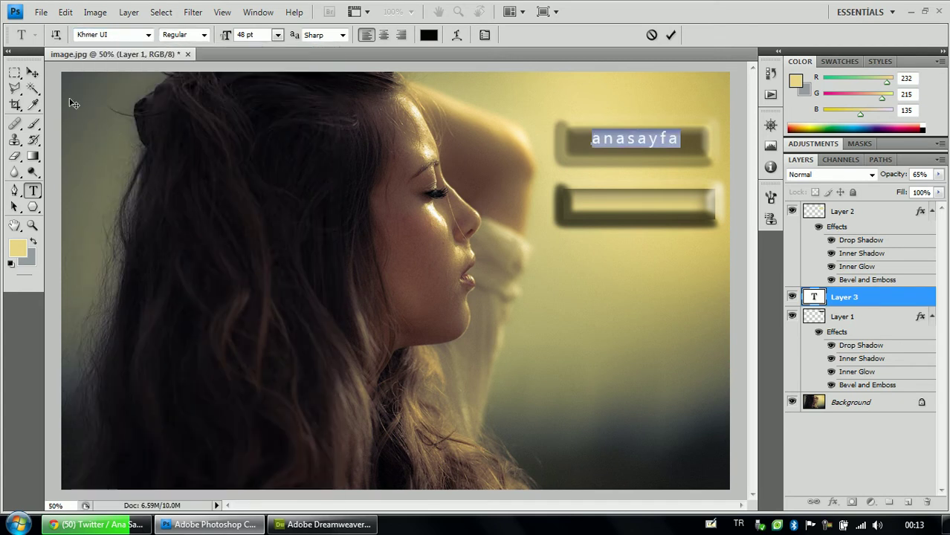
Step: Commit the anasayfa text and nudge it into the centre of the upper button
click(32, 73)
drag(628, 145, 631, 149)
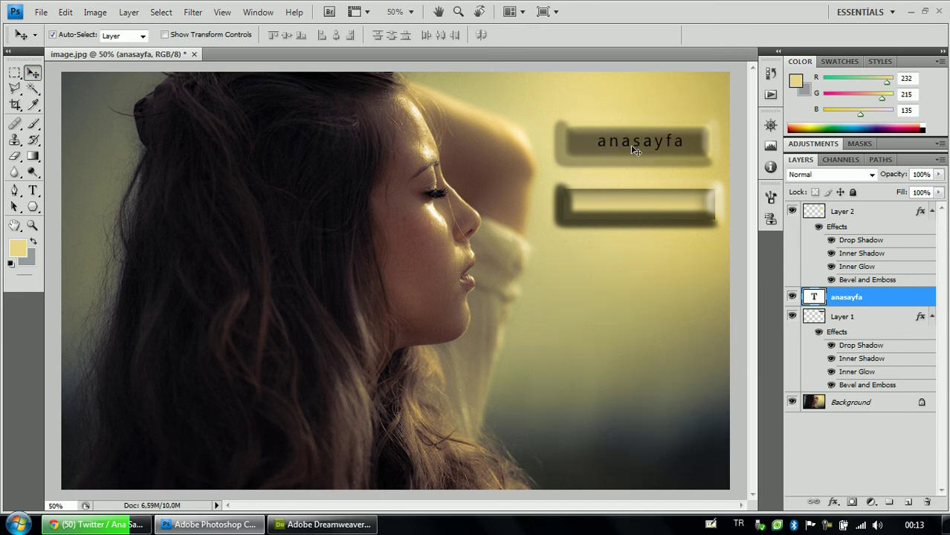
drag(645, 159, 645, 161)
key(Left)
key(Left)
key(Left)
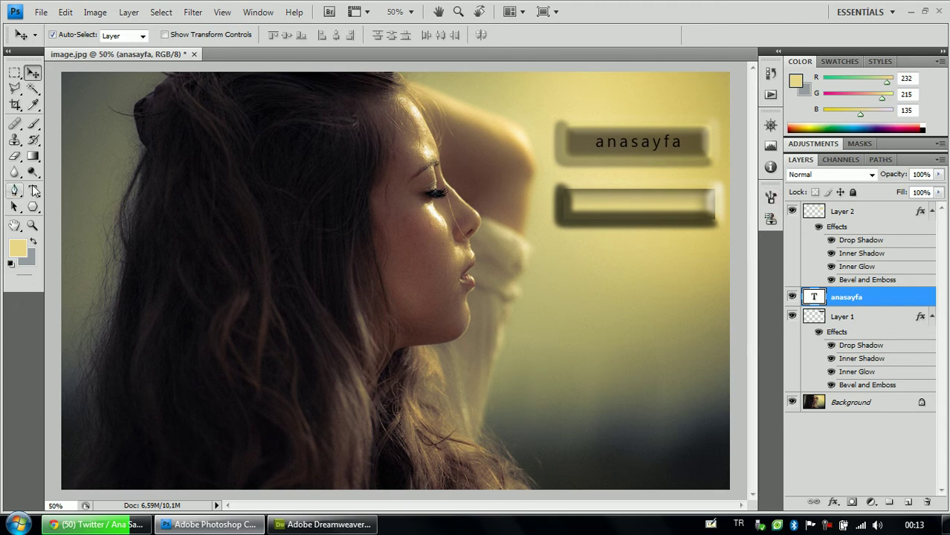
click(33, 191)
Step: Type Hakkımda on the lower button, stack its layer above Layer 2, and centre it
click(583, 206)
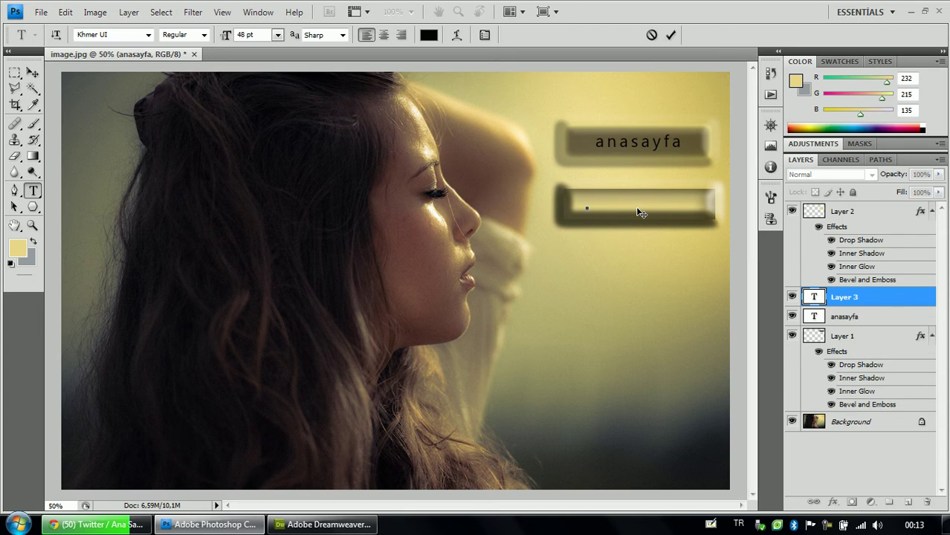
text(Hakkımda)
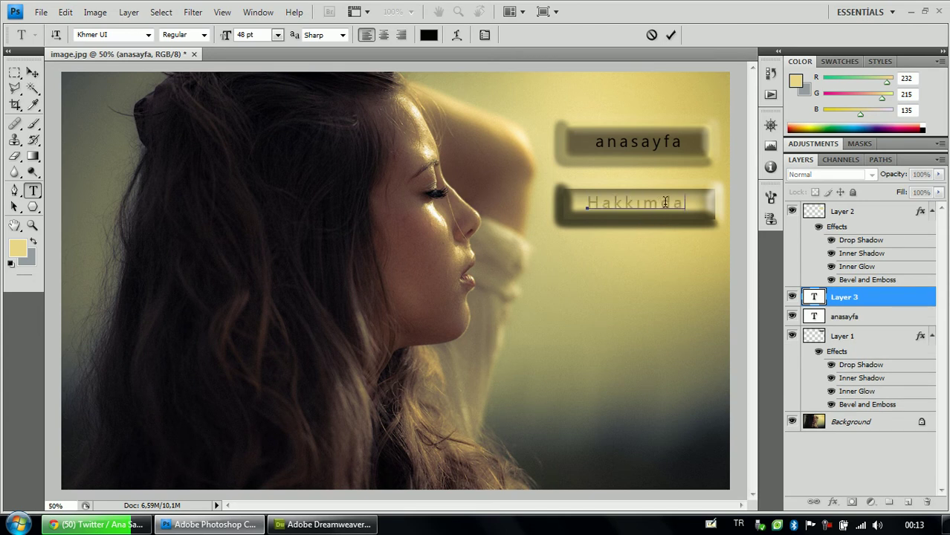
drag(681, 202, 531, 204)
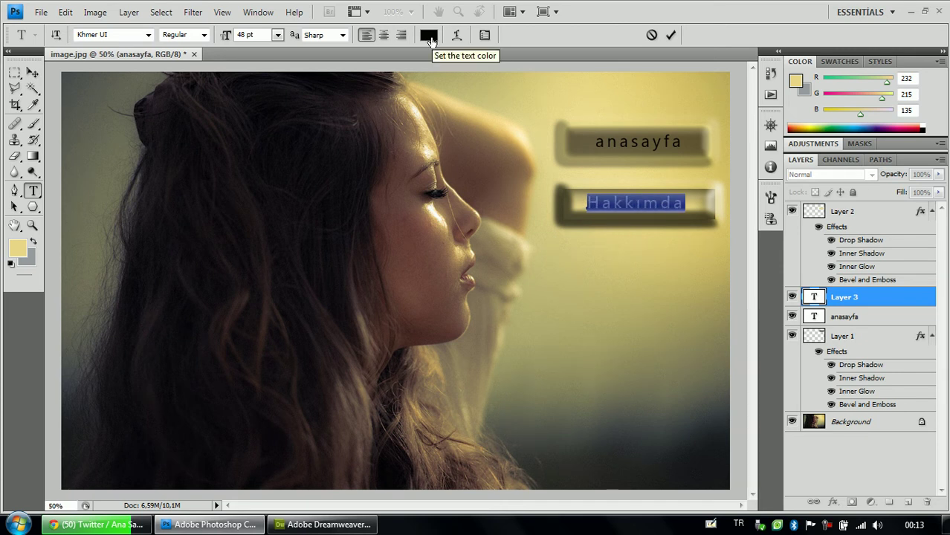
click(32, 72)
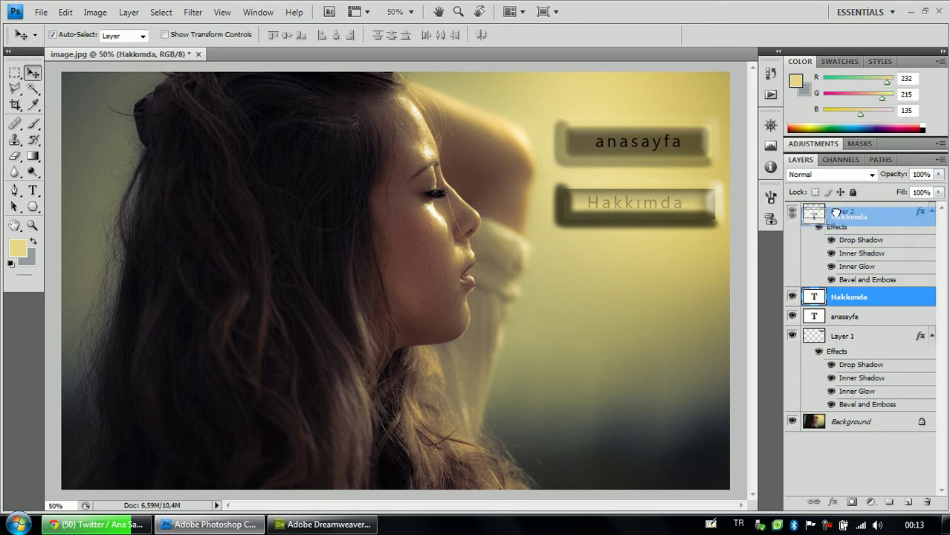
drag(821, 301, 829, 221)
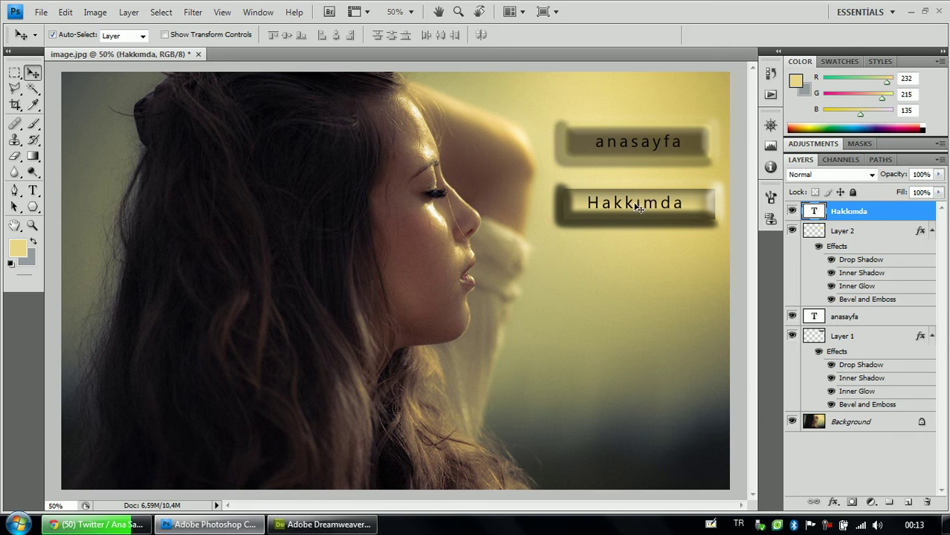
drag(638, 206, 643, 208)
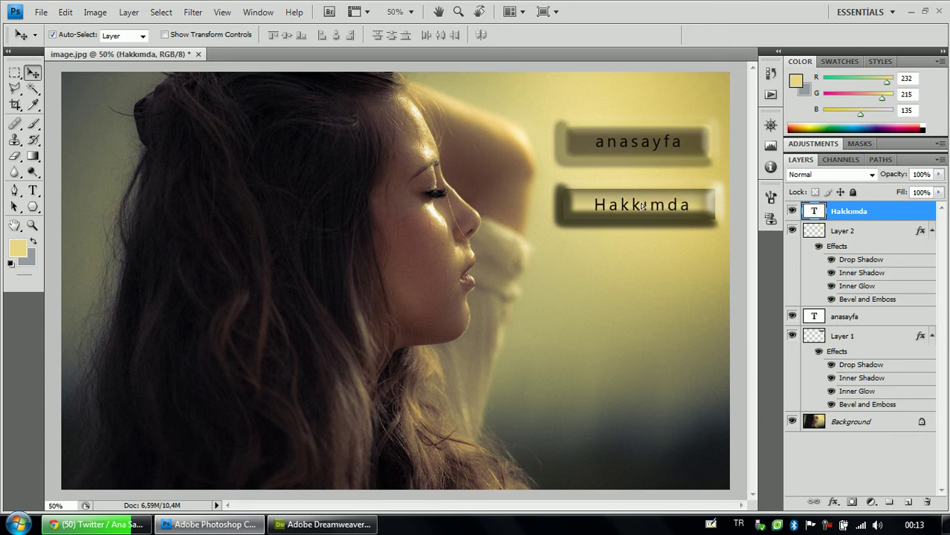
Step: Switch to the Slice Tool, dismiss the WinRAR licence reminder and minimize WinRAR
click(16, 106)
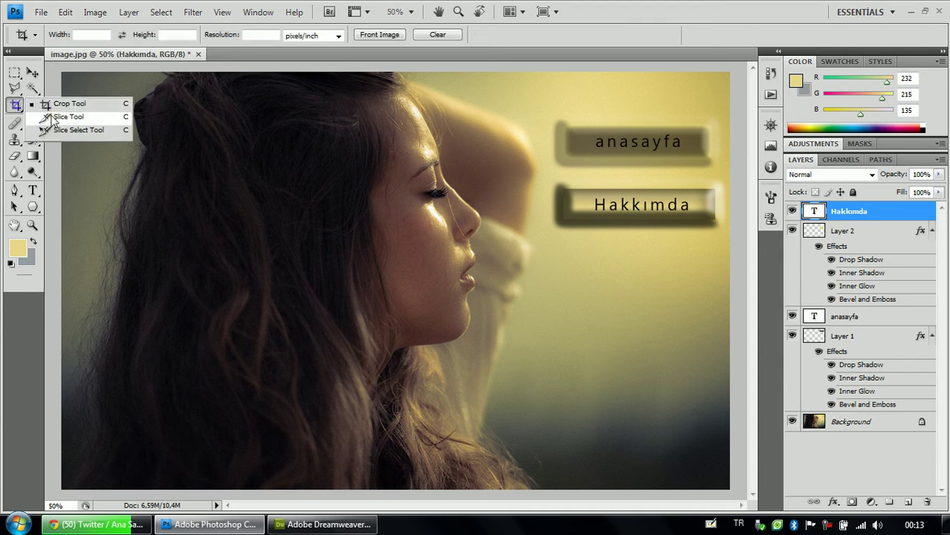
click(63, 117)
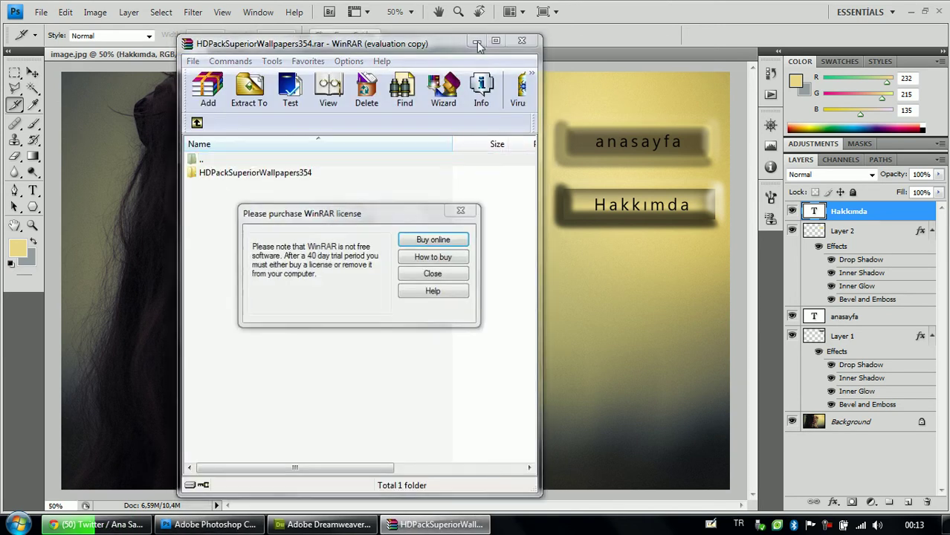
click(431, 273)
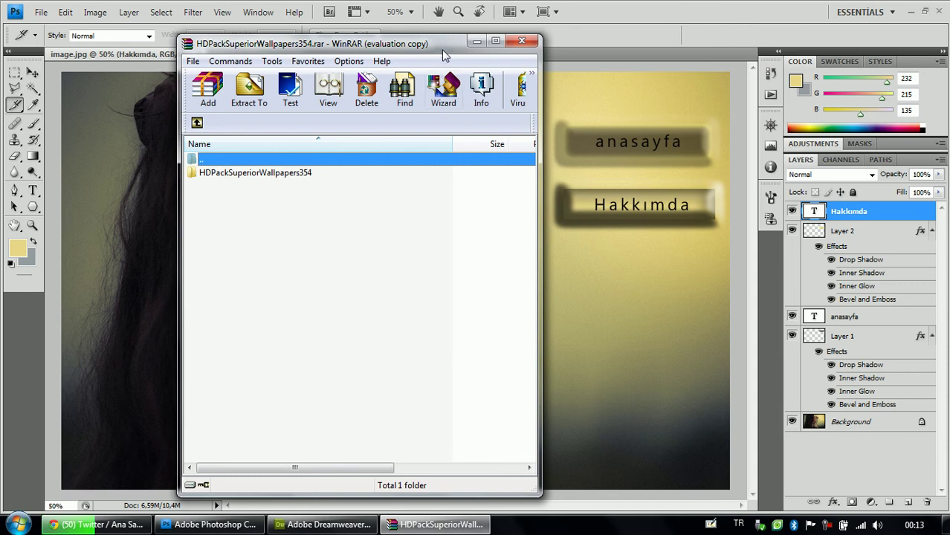
click(477, 42)
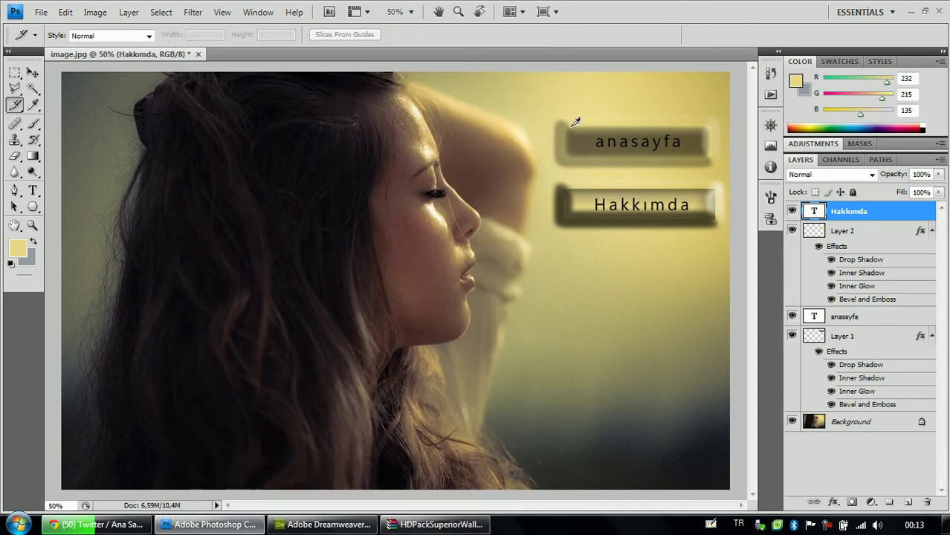
Step: Slice the anasayfa button as image_03 with URL # and target _blank
drag(570, 125, 708, 157)
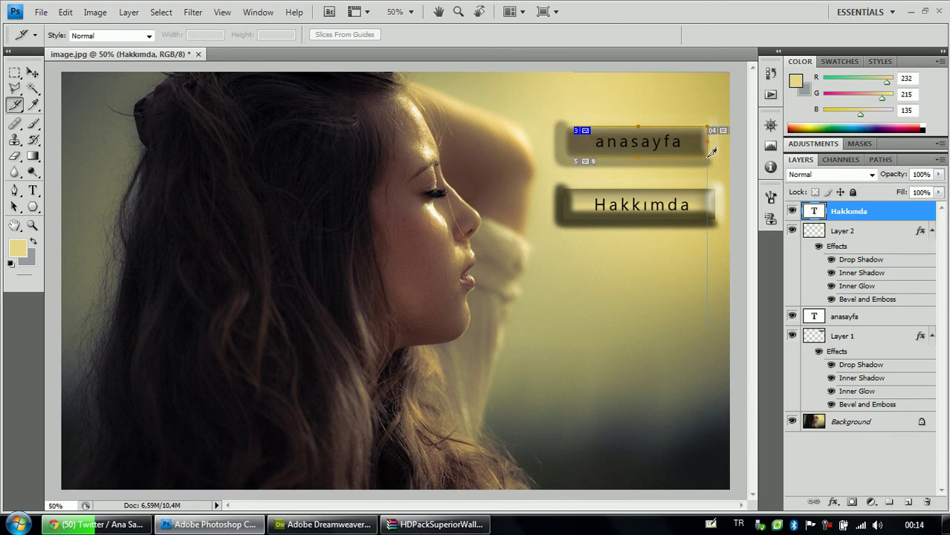
right_click(614, 139)
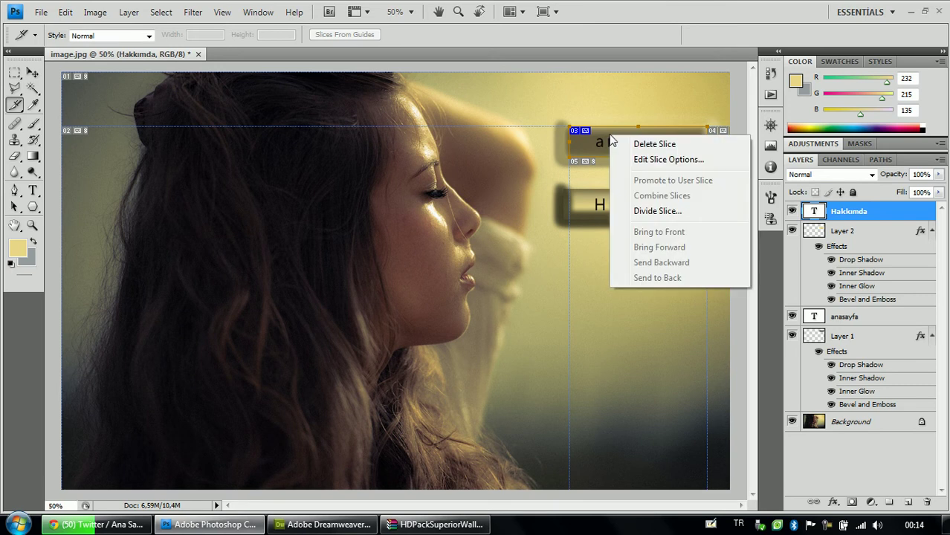
click(673, 164)
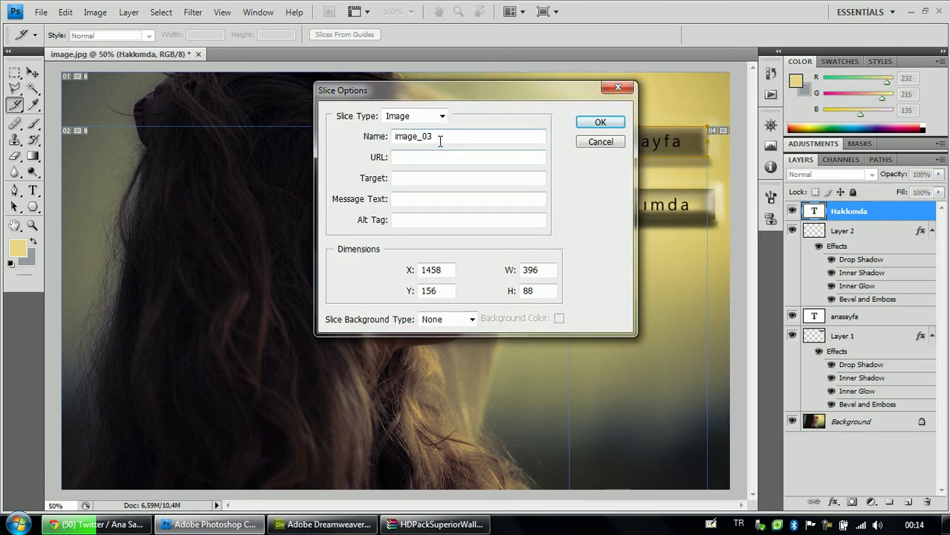
drag(443, 136, 369, 138)
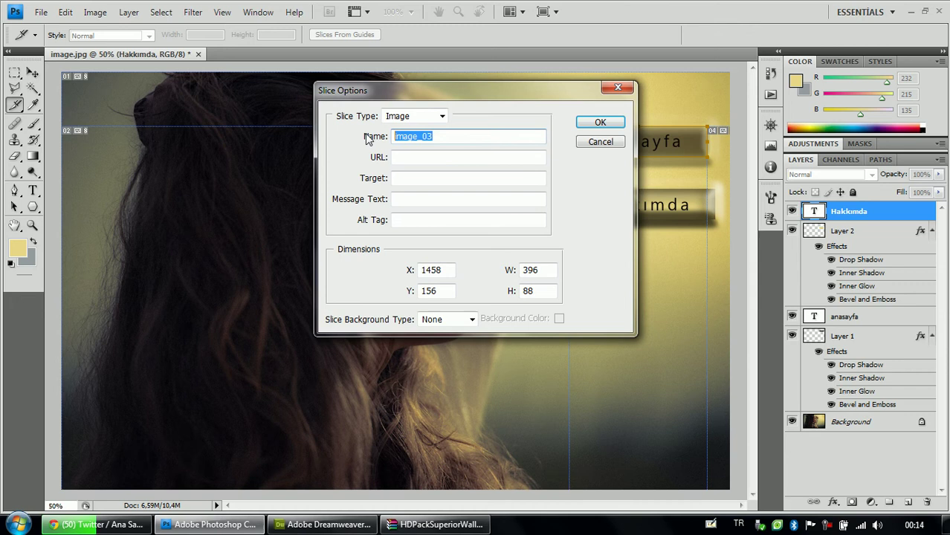
click(423, 157)
text(#)
click(435, 180)
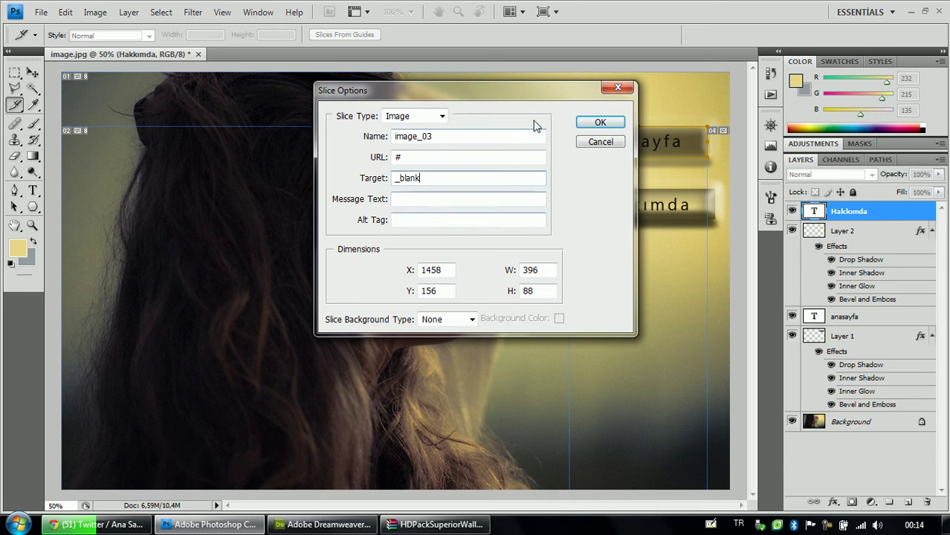
click(601, 123)
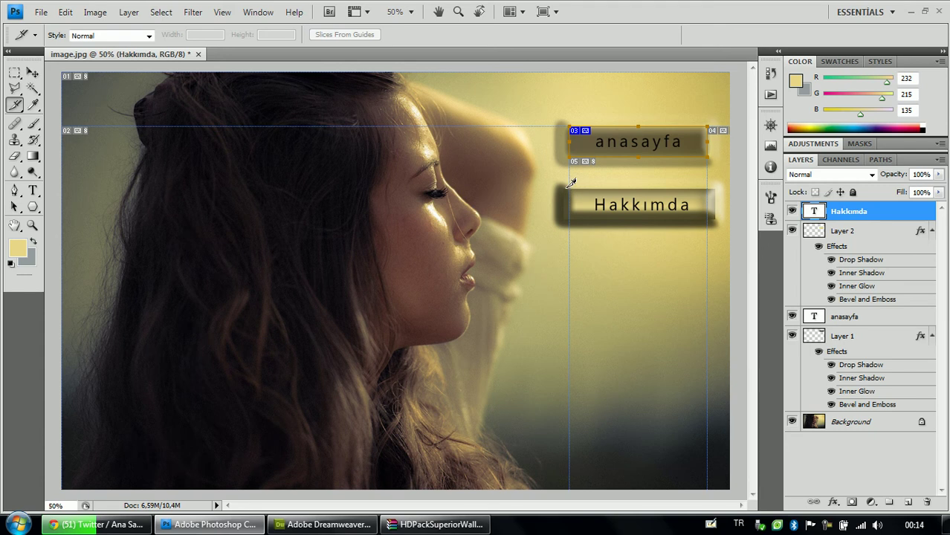
Step: Slice the Hakkımda button as image_07 with URL # and alt tag 'Hakkımda Sayfası'
mouse_move(563, 189)
mouse_down()
mouse_move(619, 213)
mouse_move(716, 223)
mouse_up()
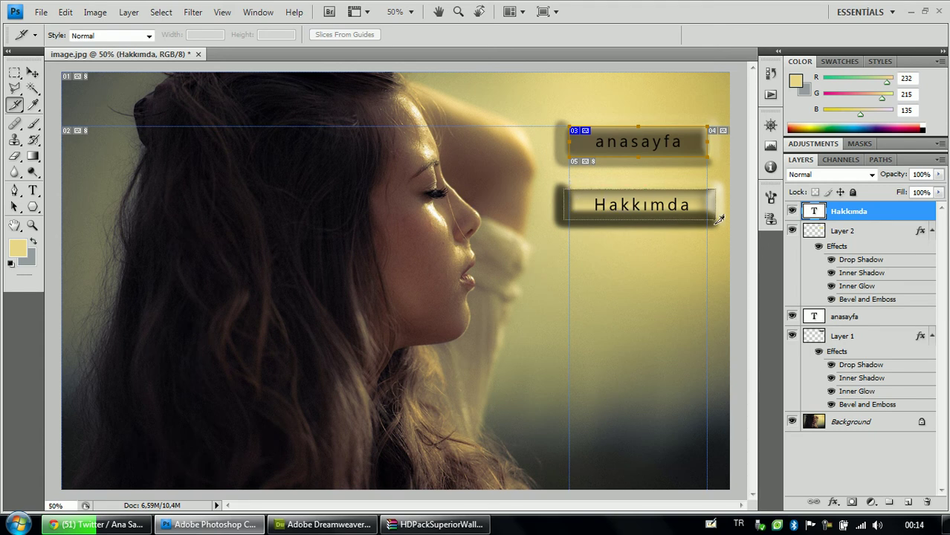
right_click(626, 197)
click(685, 225)
click(412, 156)
text(#)
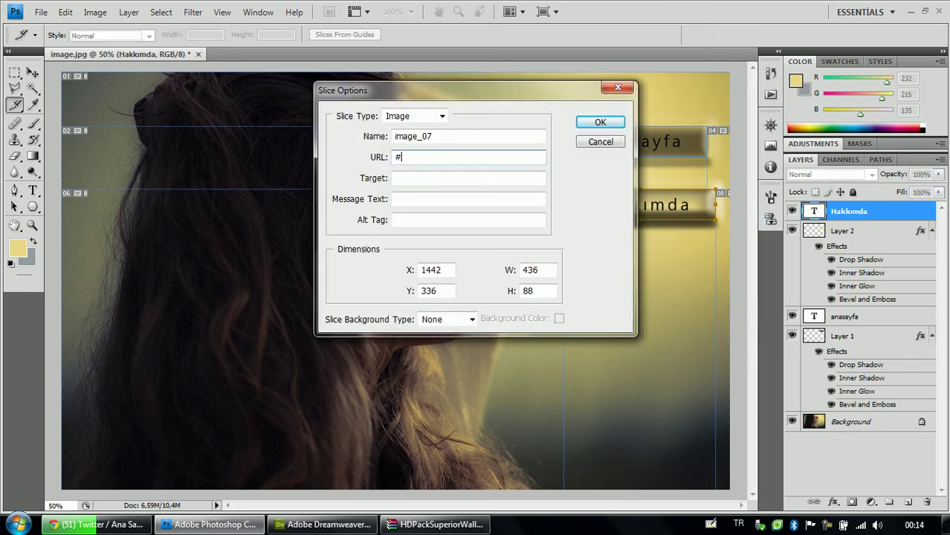
click(483, 220)
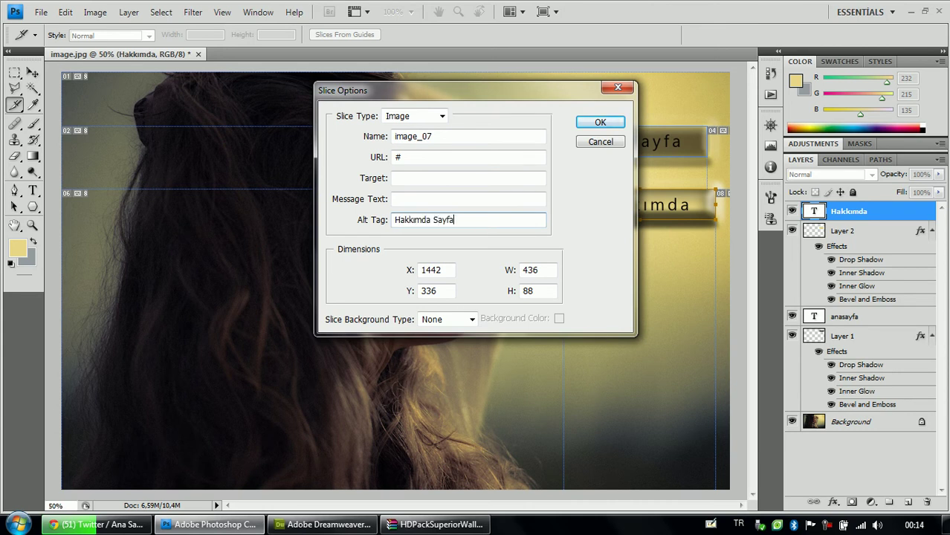
click(600, 122)
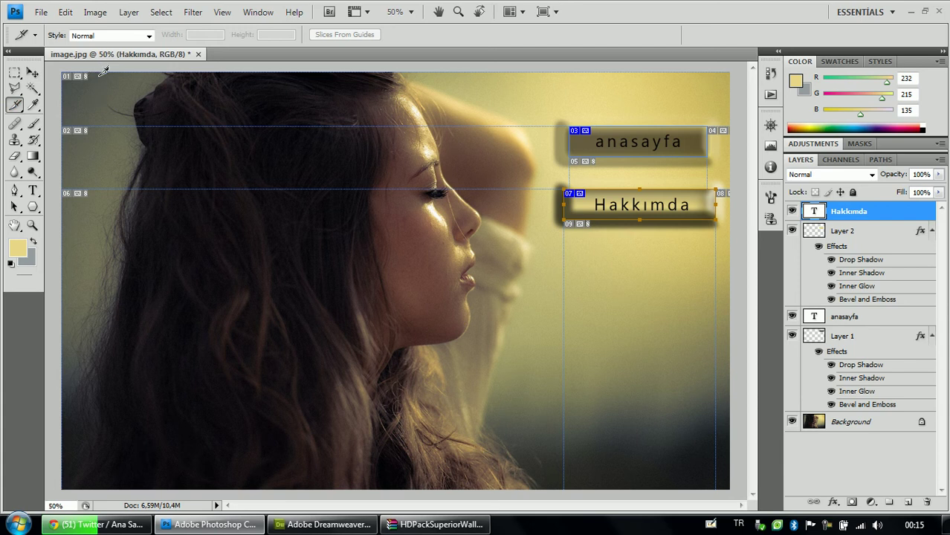
Step: Slice eight vertical columns down the portrait from the image top
drag(65, 66, 90, 489)
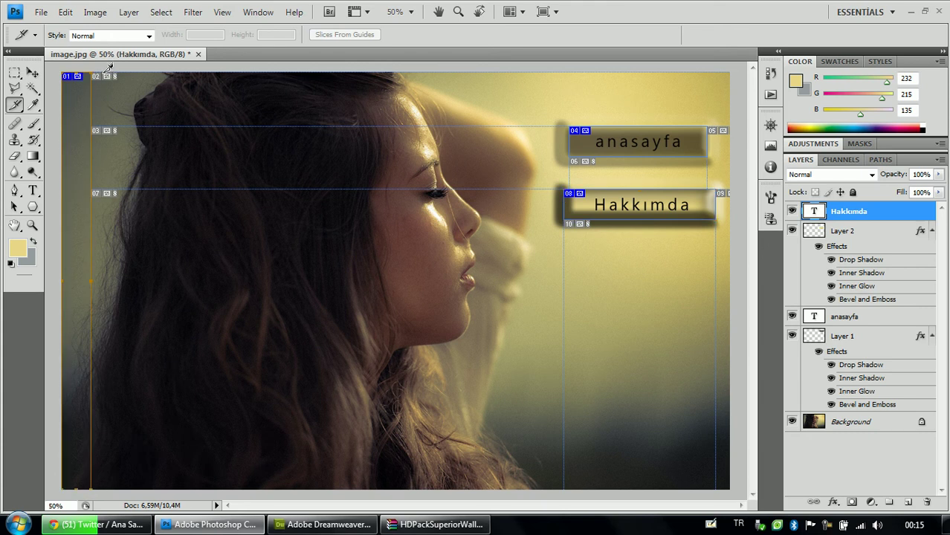
drag(99, 66, 127, 493)
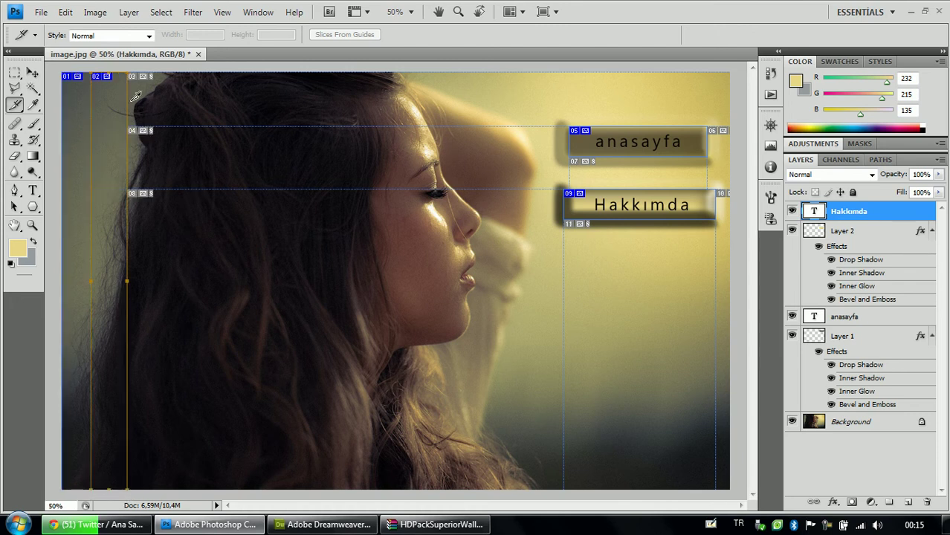
drag(131, 66, 178, 484)
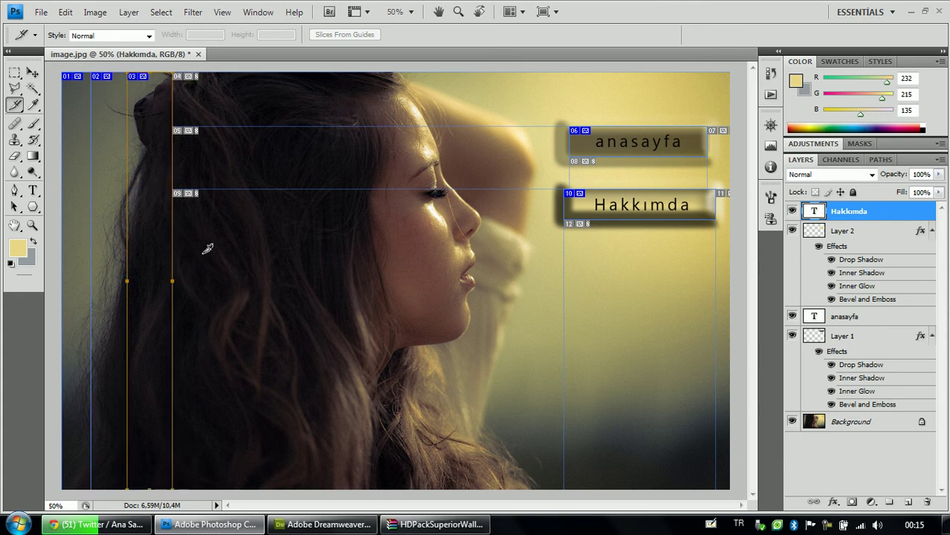
drag(177, 65, 232, 492)
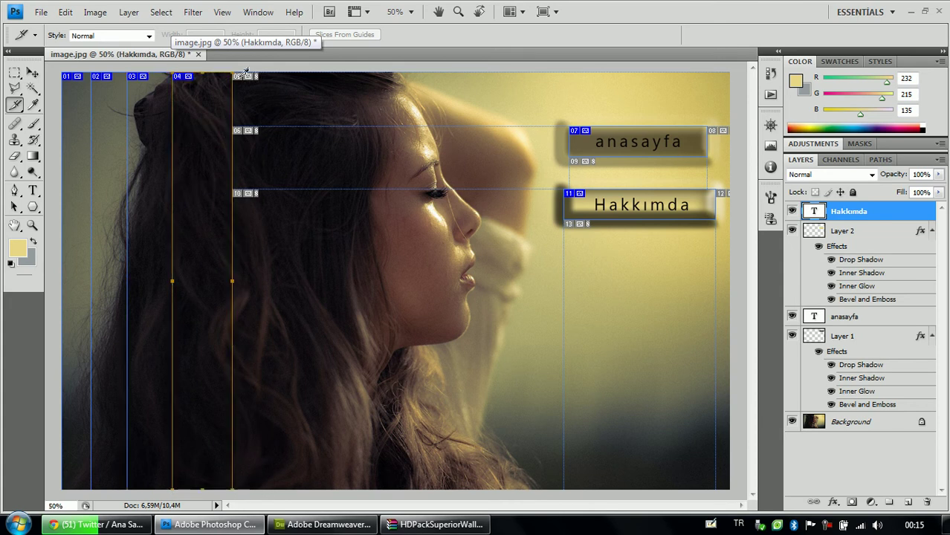
drag(245, 71, 296, 487)
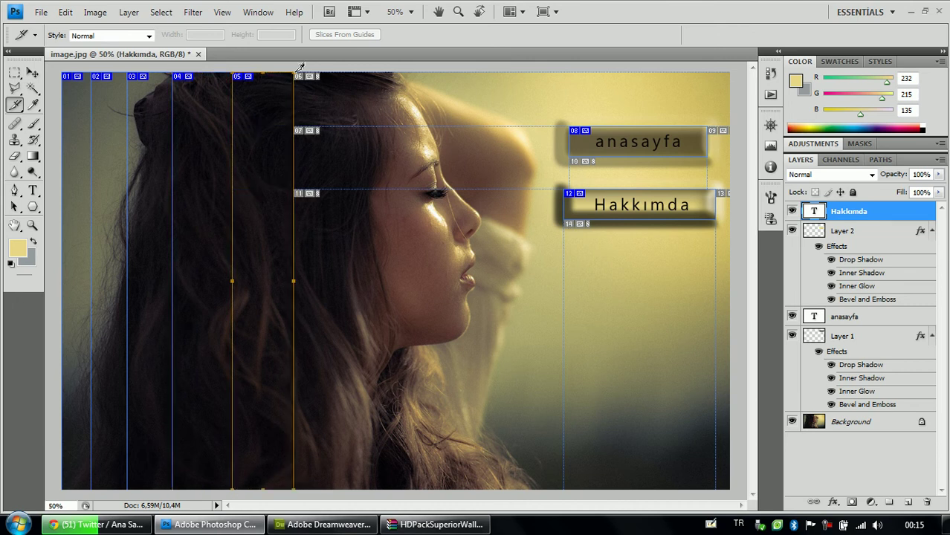
drag(300, 67, 348, 489)
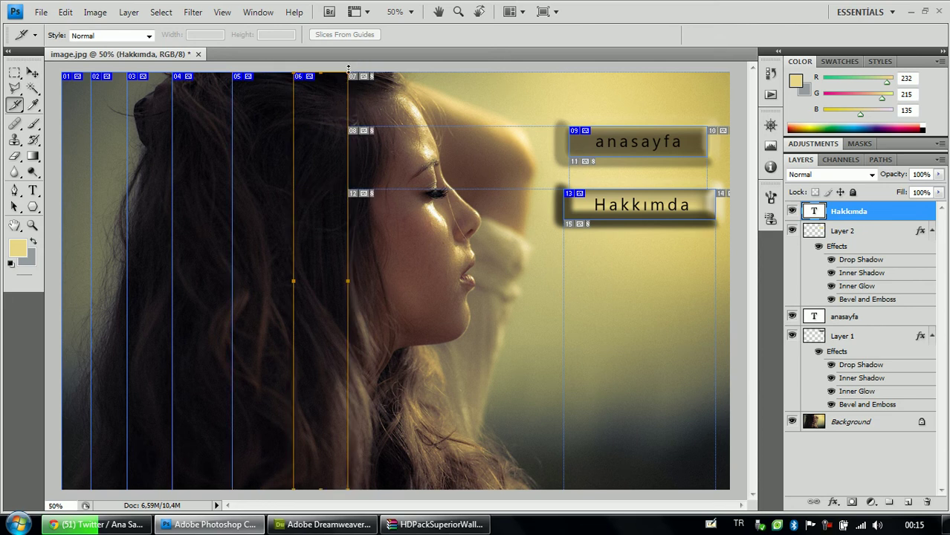
drag(354, 67, 415, 489)
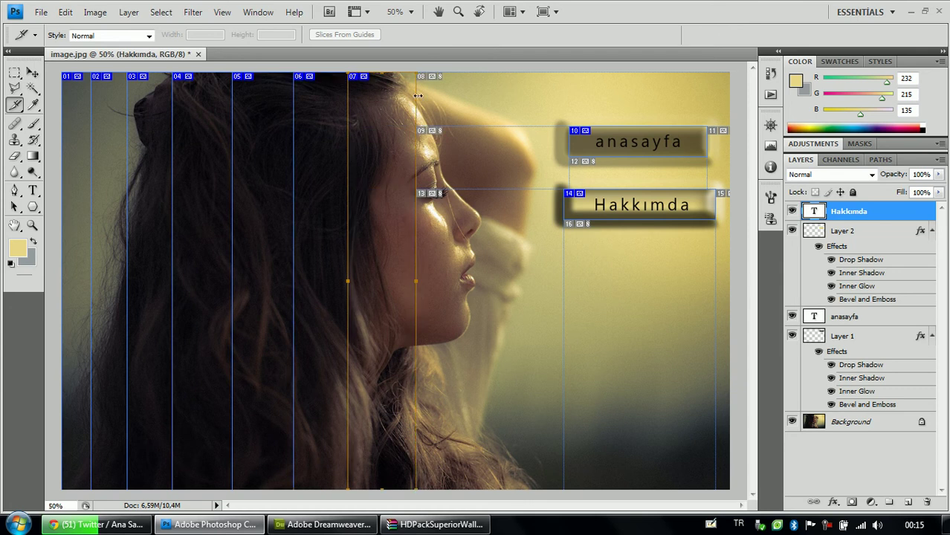
drag(421, 67, 480, 487)
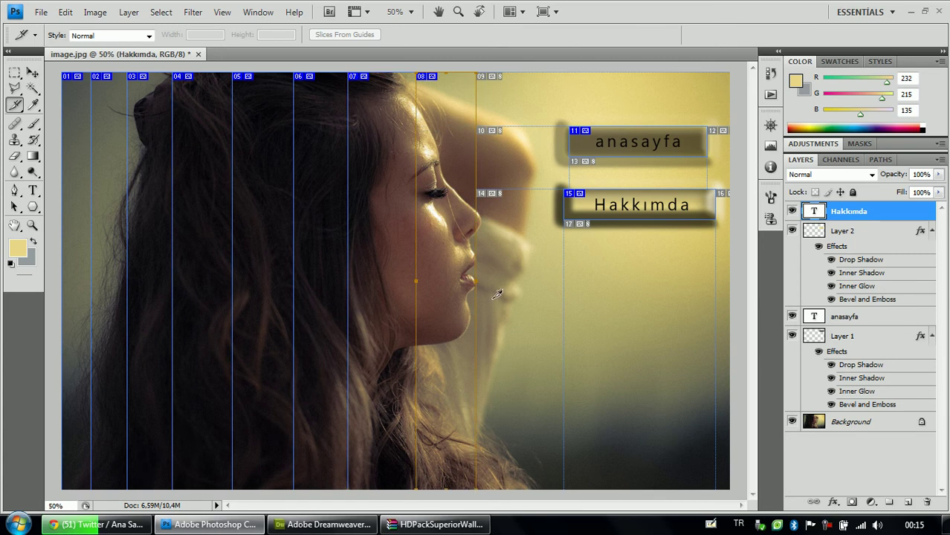
Step: Add five horizontal slice bands across the image
drag(58, 105, 491, 139)
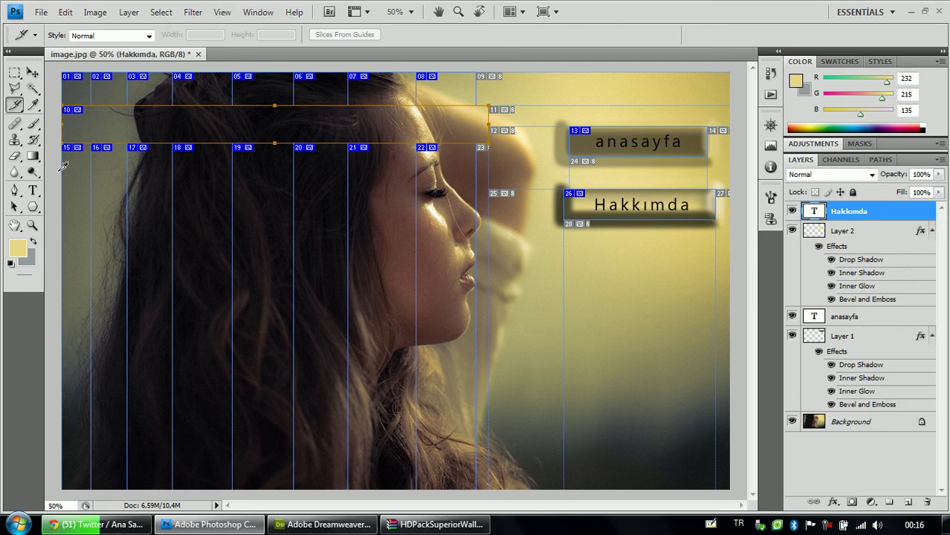
drag(62, 170, 483, 212)
drag(64, 255, 481, 298)
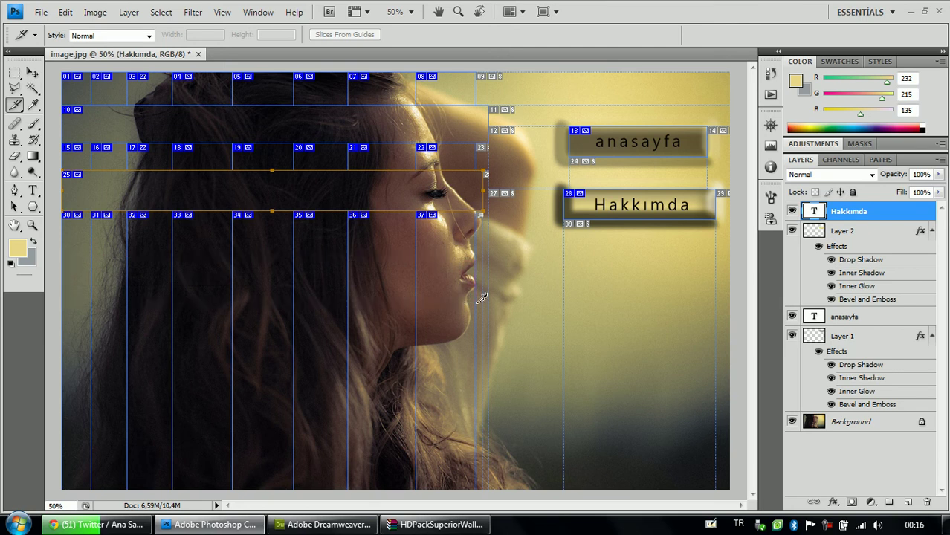
drag(64, 357, 729, 364)
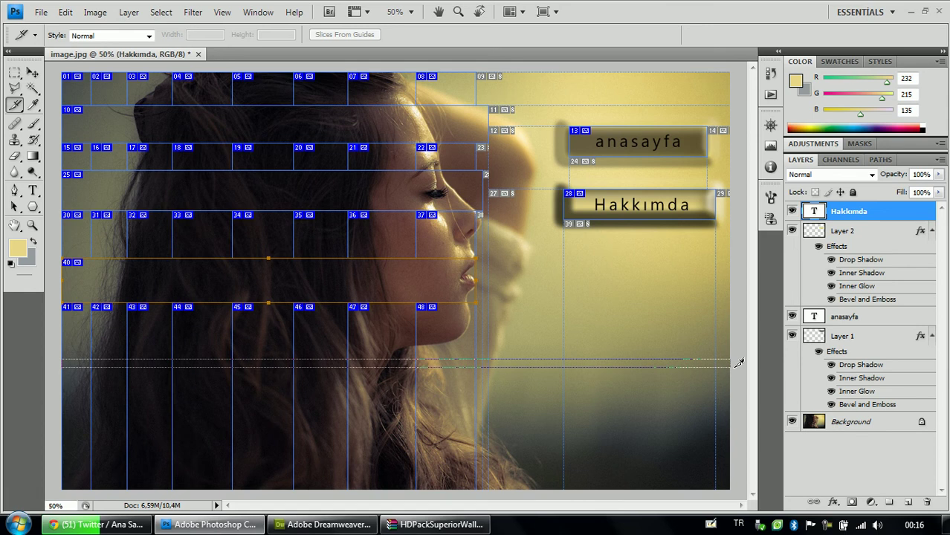
drag(54, 405, 730, 420)
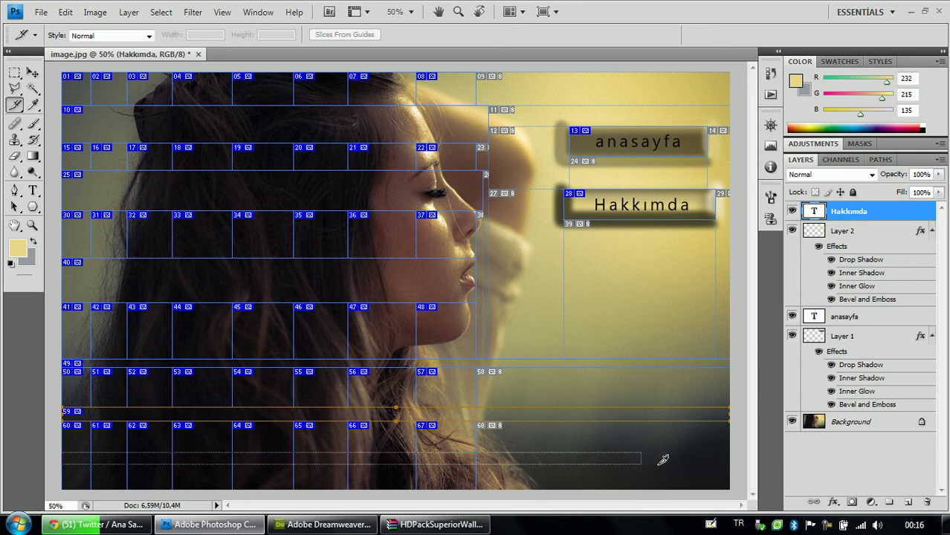
Step: Slice the remaining lower-right area below the buttons and beside the face
drag(740, 452, 736, 457)
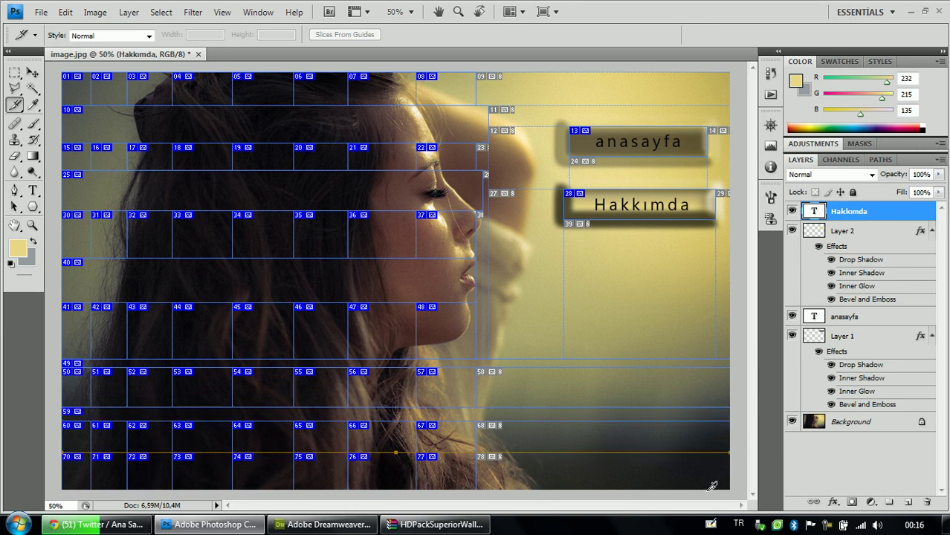
mouse_move(711, 490)
mouse_down()
mouse_move(709, 320)
mouse_move(687, 268)
mouse_up()
drag(651, 490, 633, 258)
drag(595, 489, 548, 289)
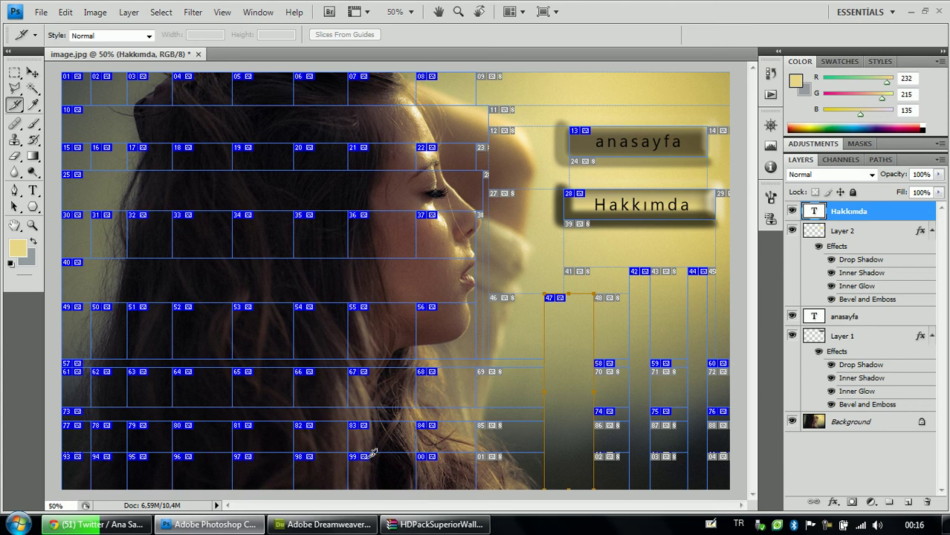
Step: Open File > Save for Web & Devices and start saving the optimized output
click(41, 13)
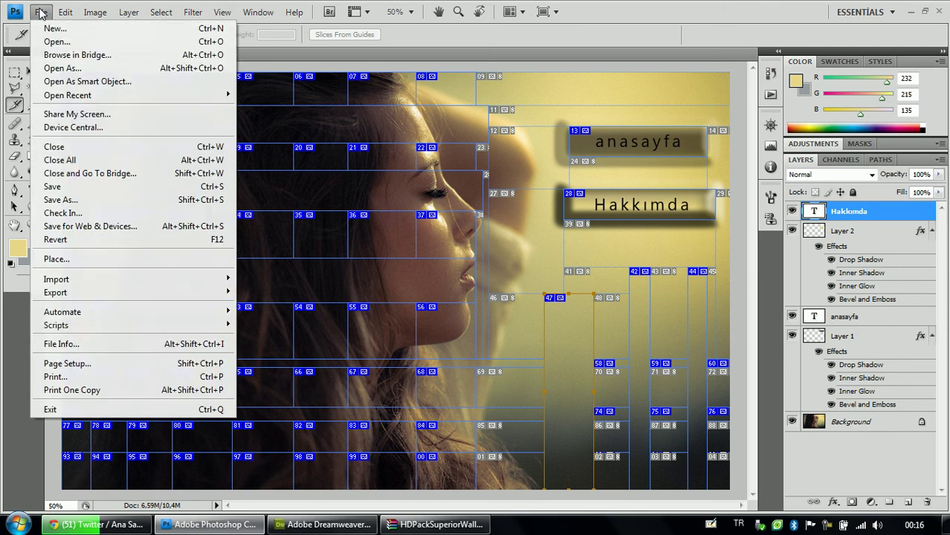
click(142, 230)
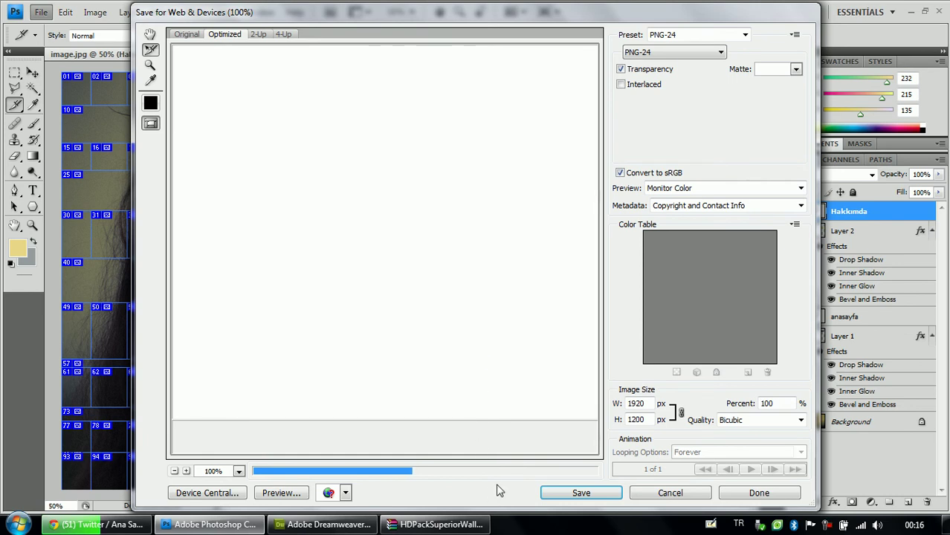
click(346, 494)
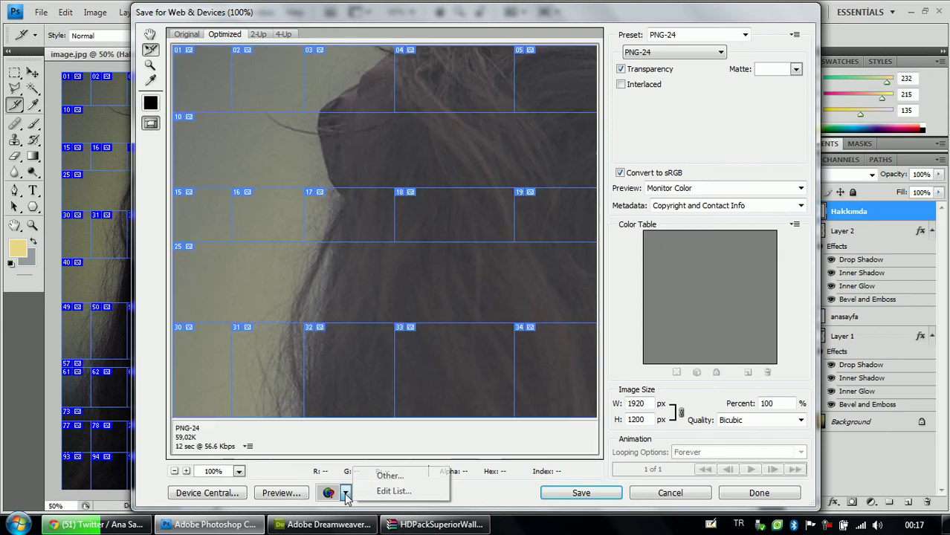
click(598, 492)
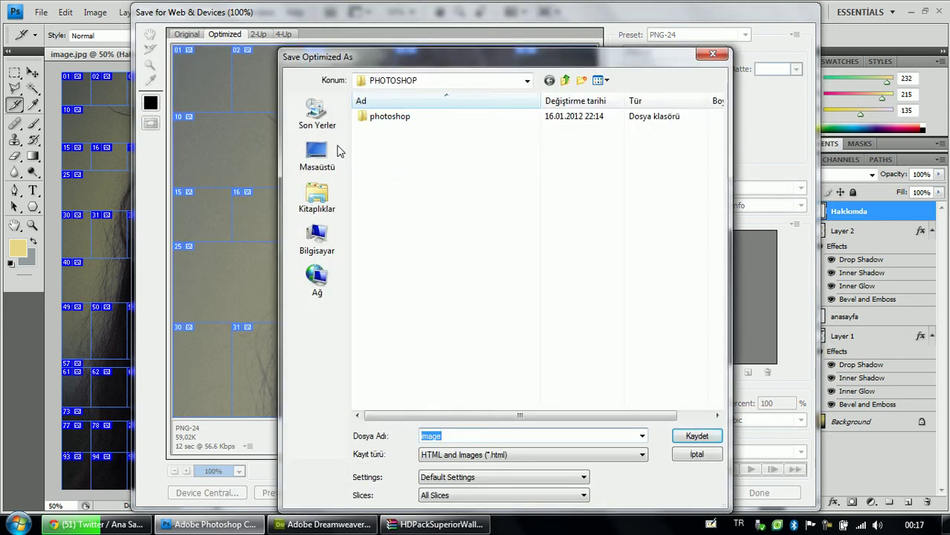
Step: Create a new Desktop folder named 'photoshop slice tool'
click(318, 157)
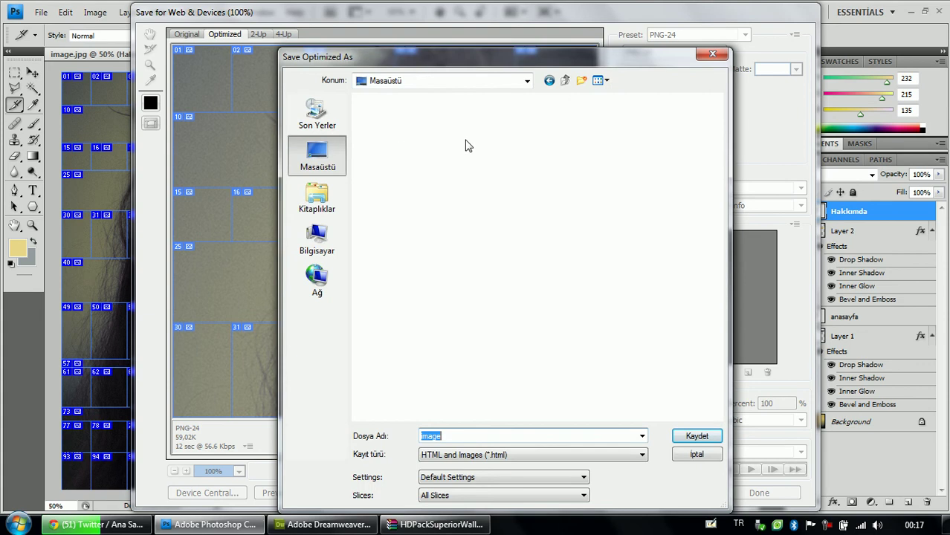
click(582, 80)
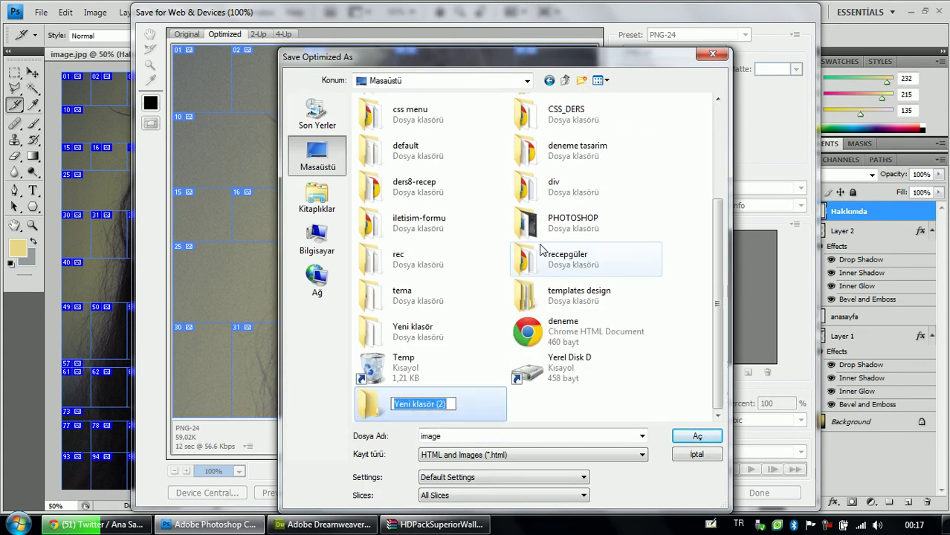
text(photo)
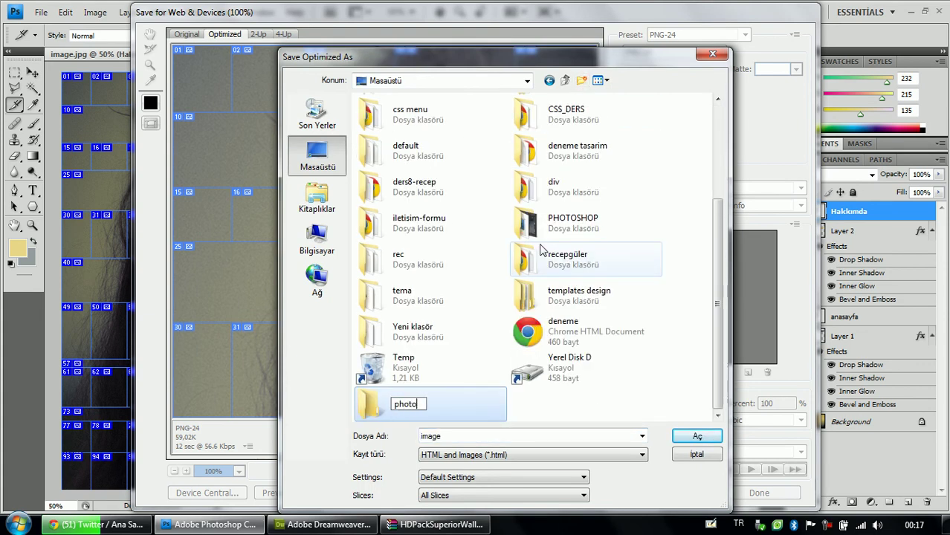
text(shop slice tool)
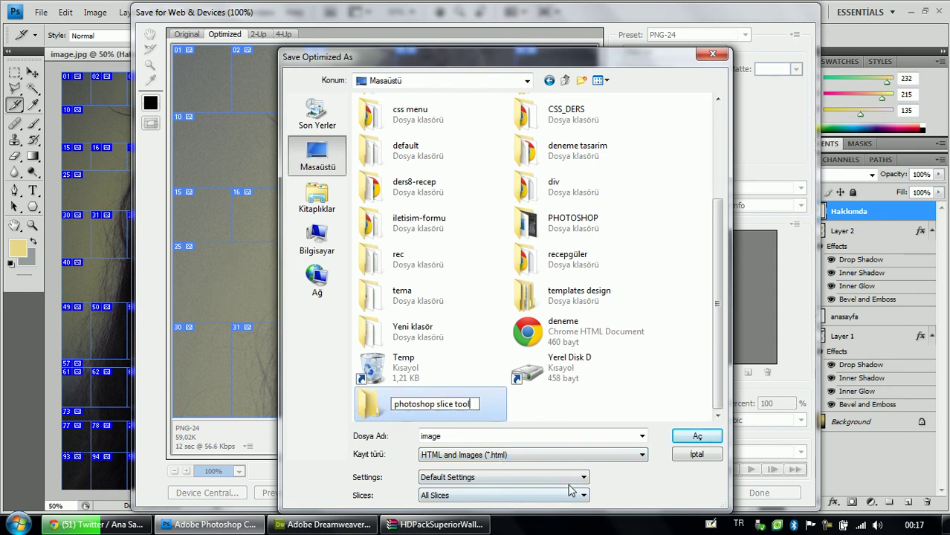
key(Return)
Step: Save as index in HTML and Images format inside the photoshop slice tool folder
click(528, 455)
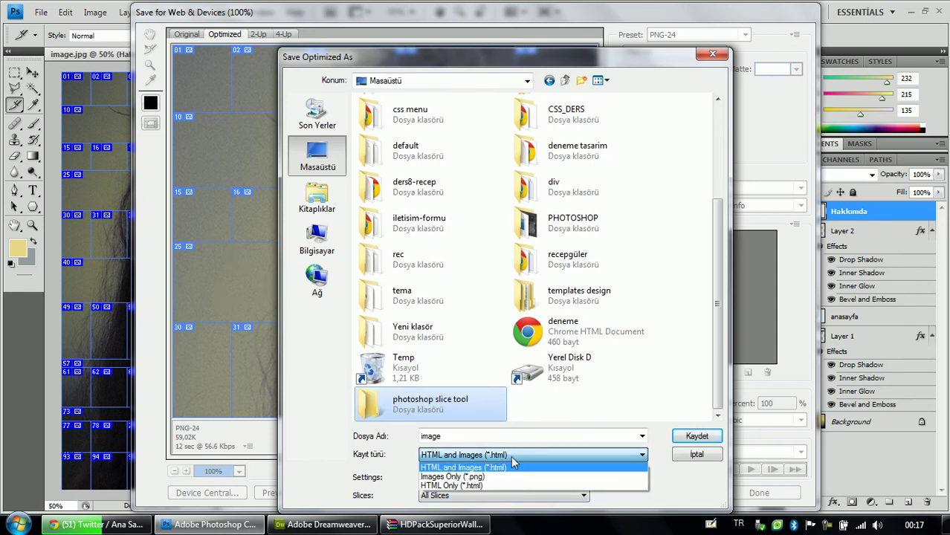
click(475, 467)
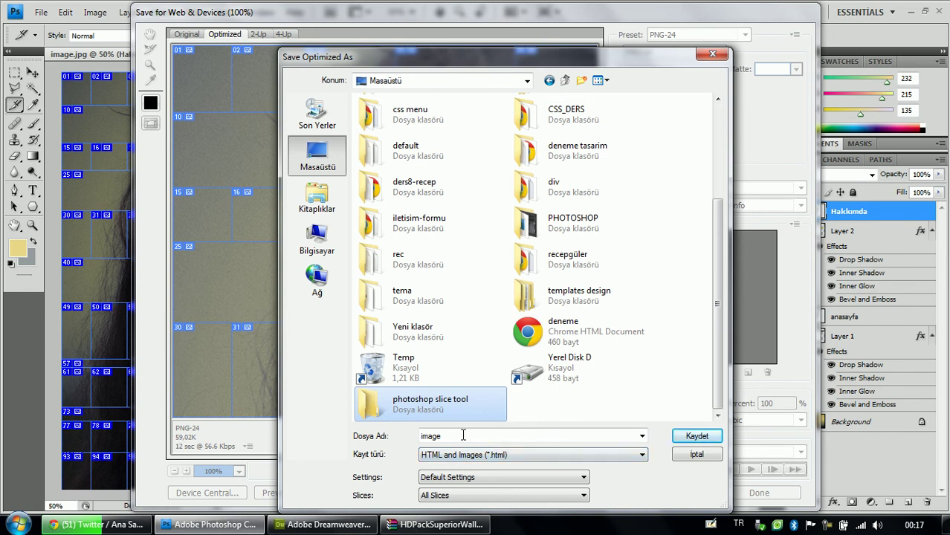
key(Return)
text(index)
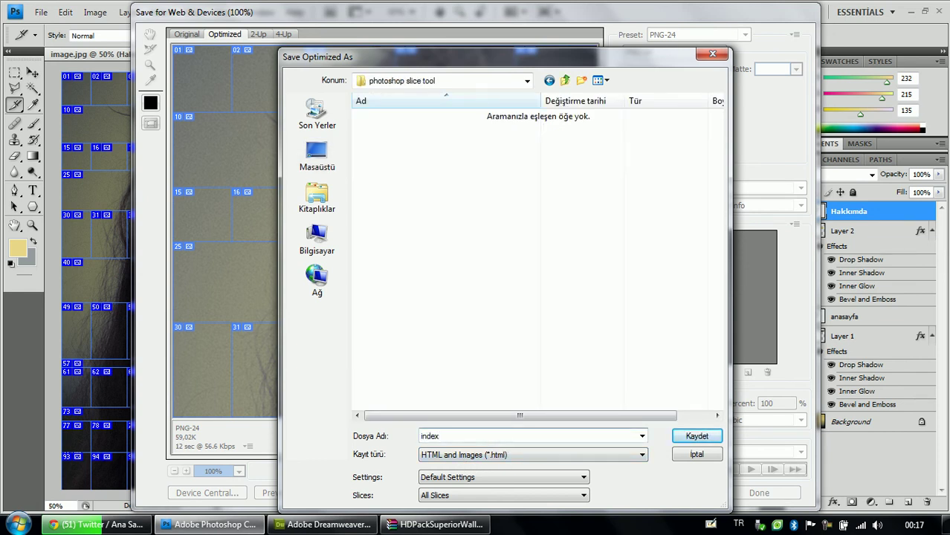
key(Return)
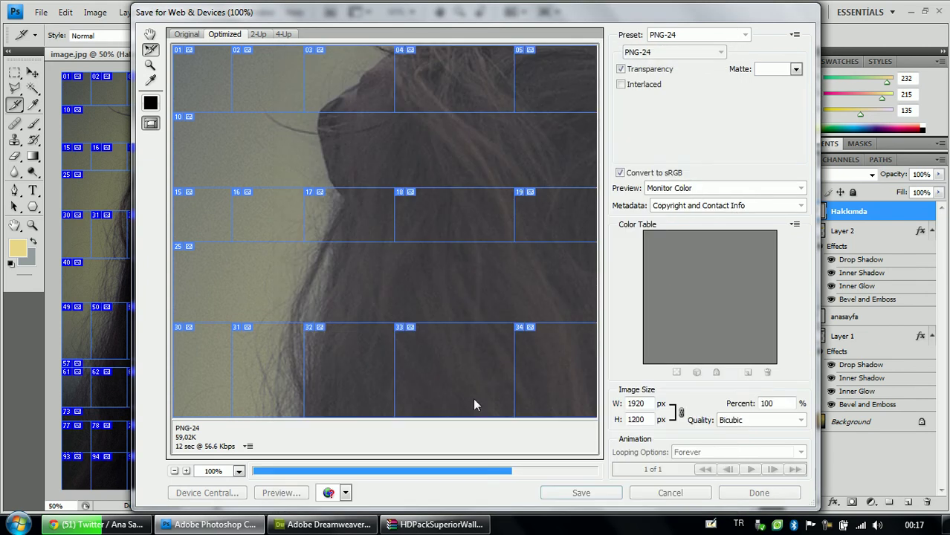
right_click(414, 524)
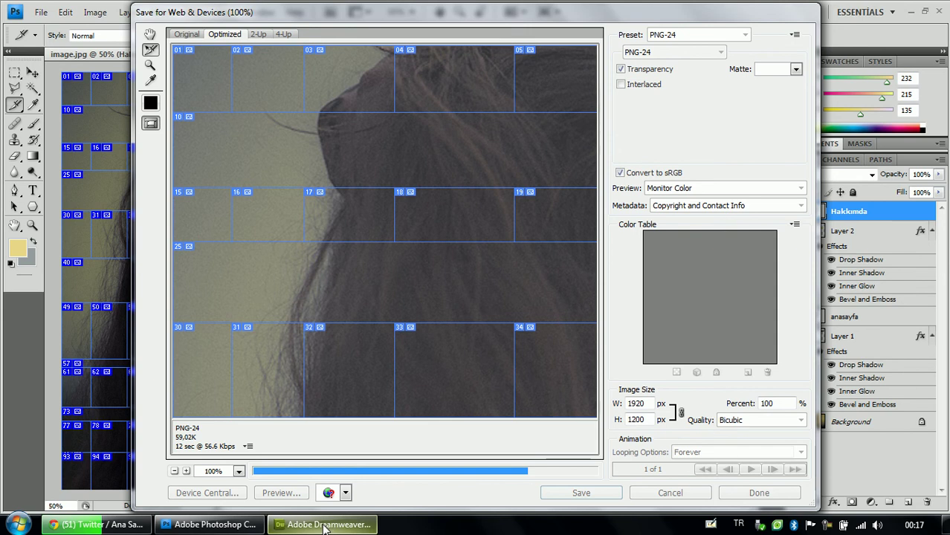
Step: Wait for the web export to finish, then minimize Photoshop to the desktop
click(311, 526)
click(223, 525)
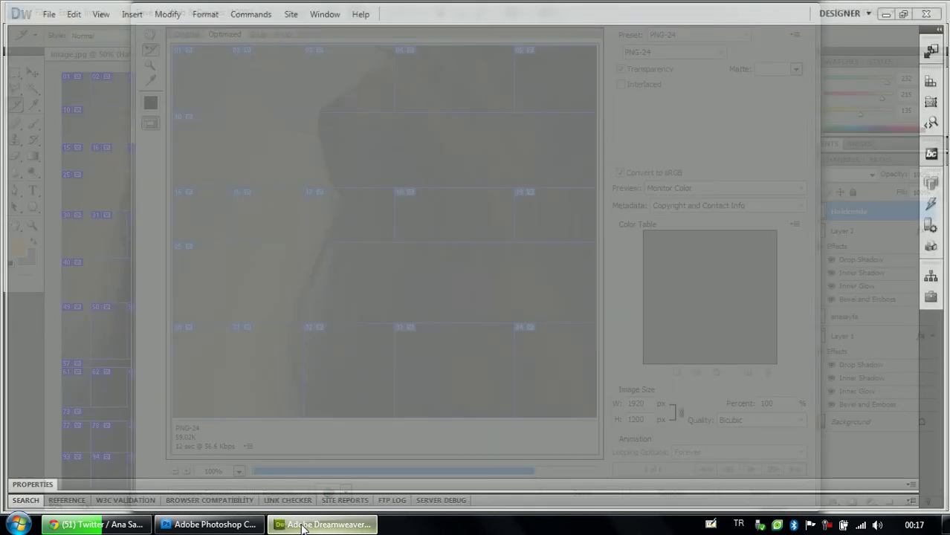
mouse_move(233, 526)
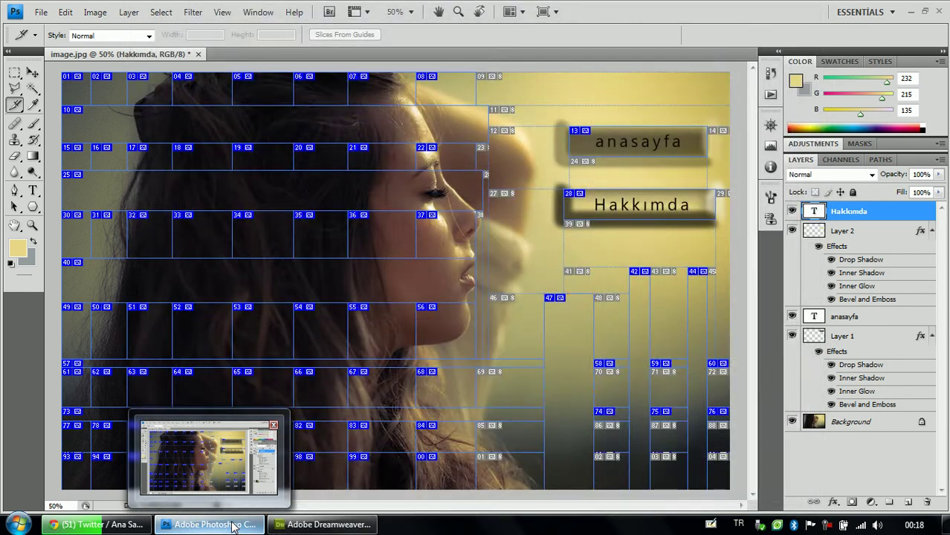
click(233, 525)
click(374, 412)
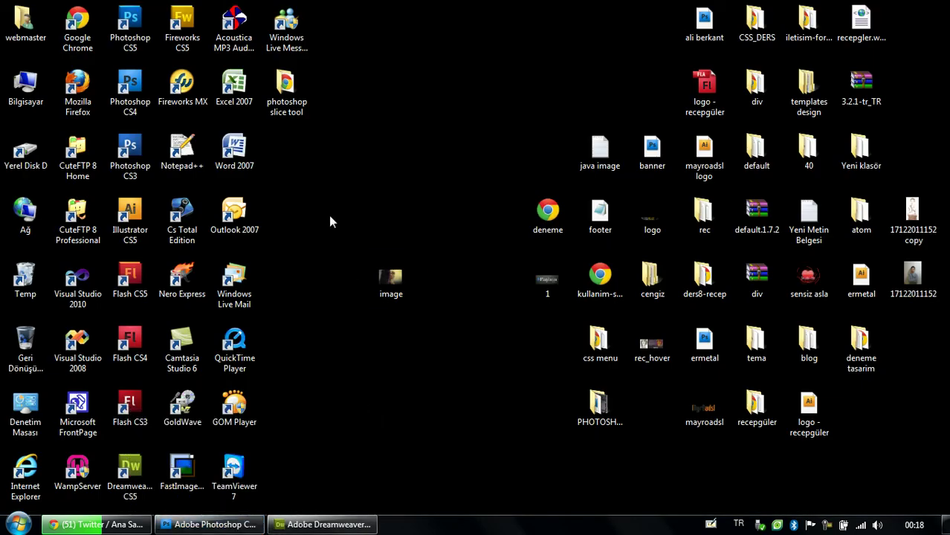
Step: Open photoshop slice tool, inspect the exported slices in images, then return to the folder
double_click(294, 102)
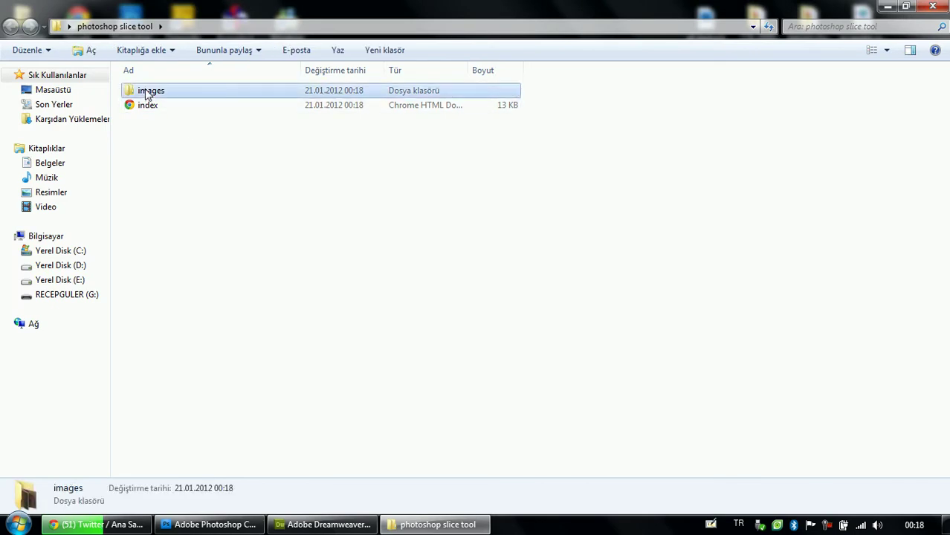
double_click(148, 91)
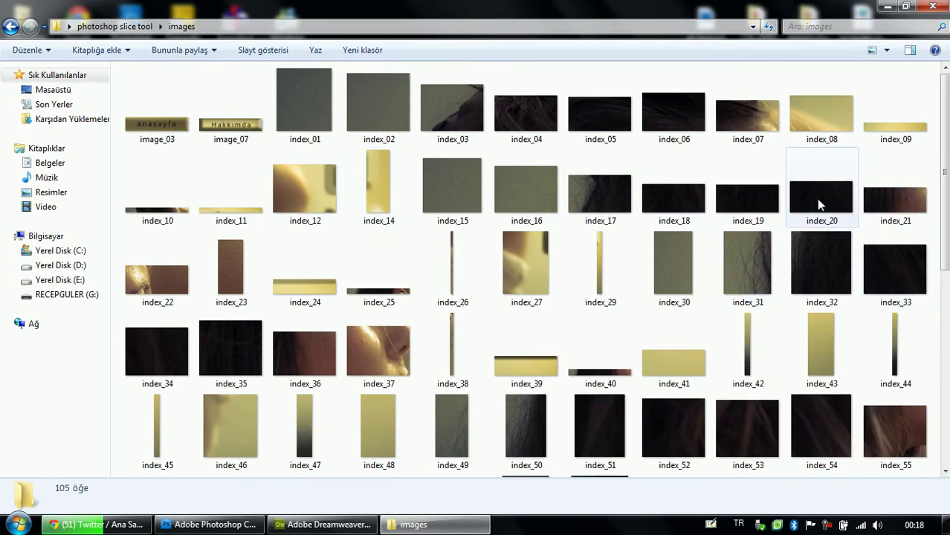
scroll(810, 127, down, 3)
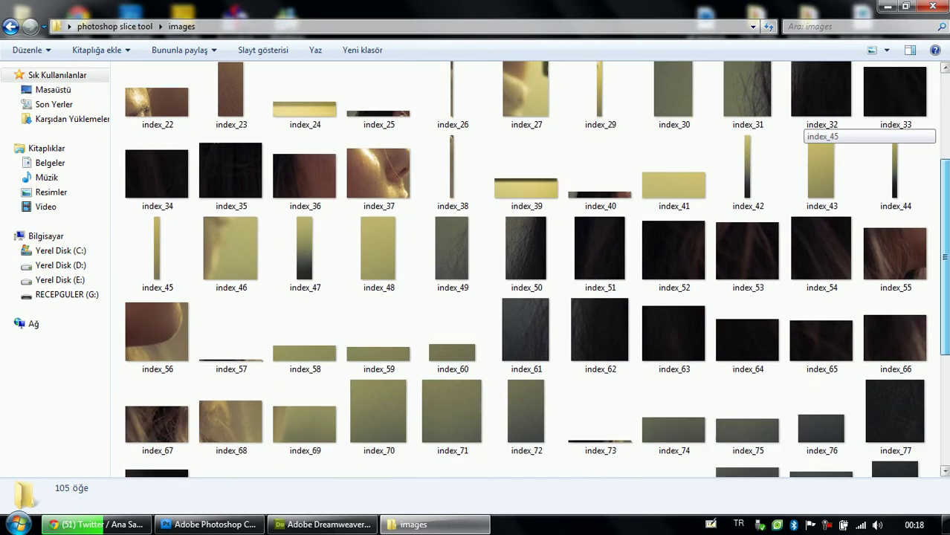
scroll(810, 126, down, 2)
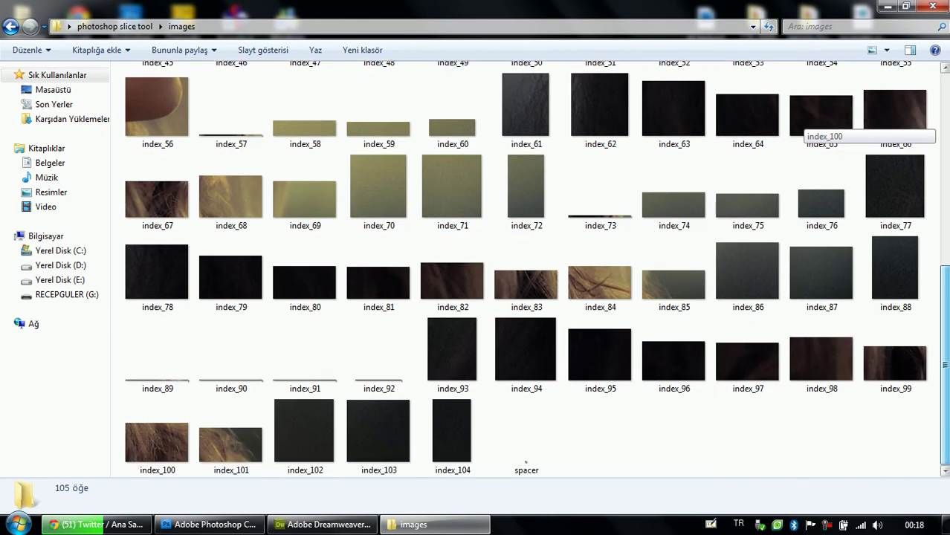
scroll(810, 127, up, 5)
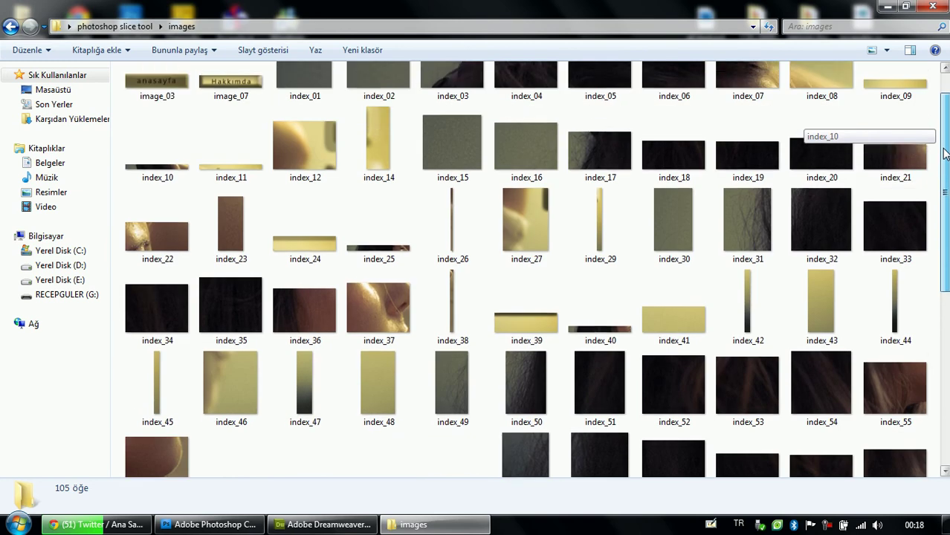
click(10, 28)
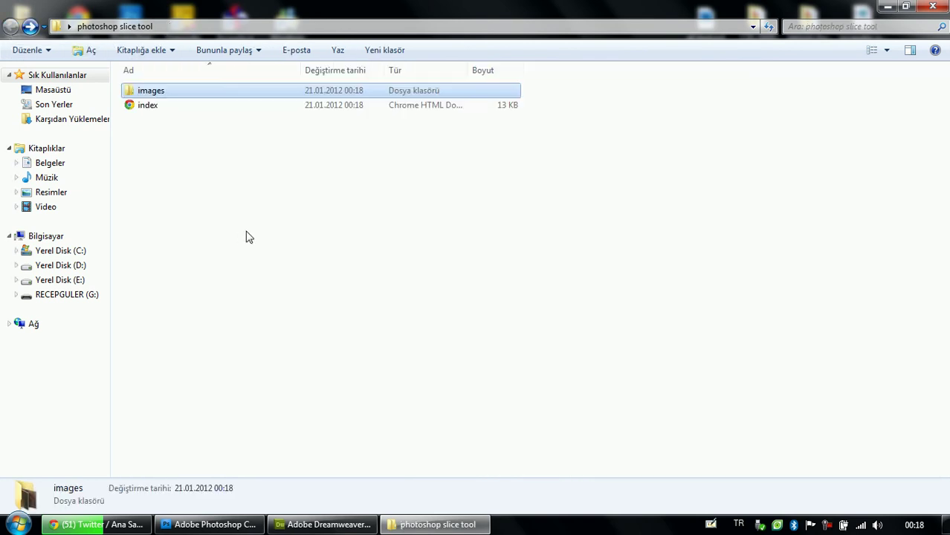
Step: Open the exported index.html in Chrome and scroll to view the anasayfa and Hakkımda buttons
click(148, 109)
double_click(149, 109)
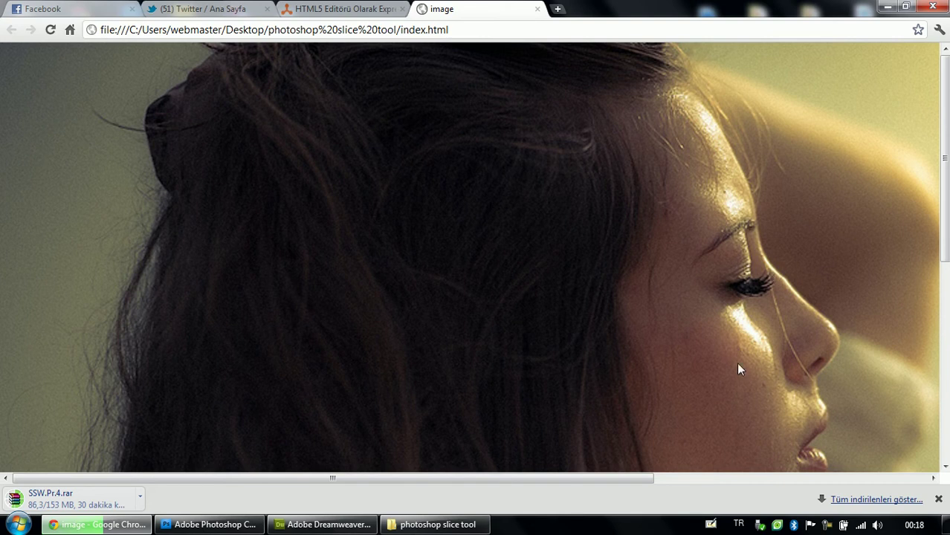
drag(624, 484, 908, 479)
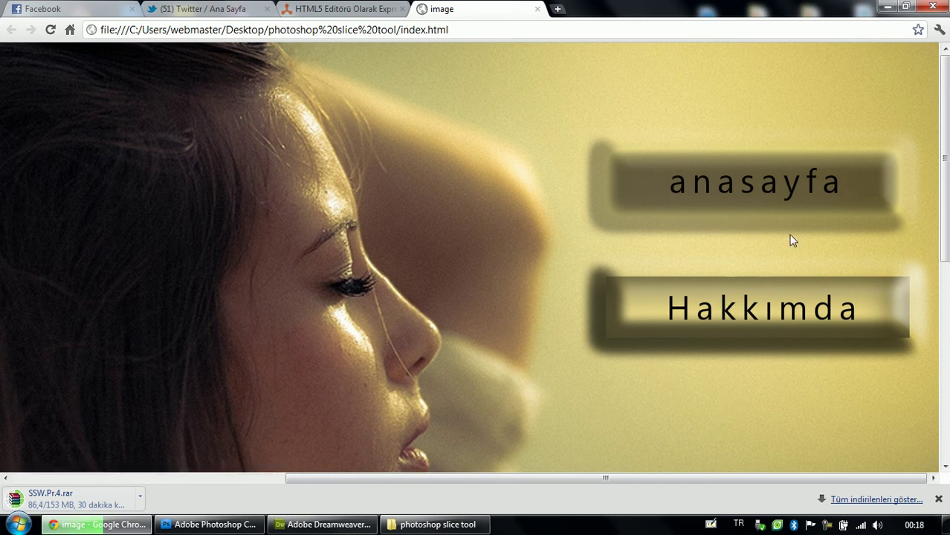
mouse_move(943, 216)
mouse_down()
mouse_move(941, 427)
mouse_move(935, 216)
mouse_up()
drag(868, 479, 743, 335)
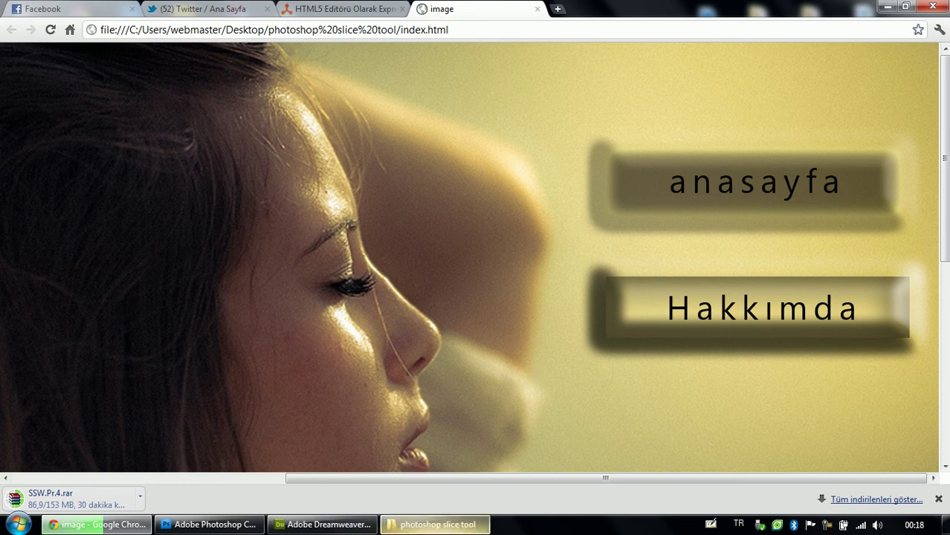
Step: Bring the photoshop slice tool folder forward and show index.html's Birlikte aç options
click(437, 525)
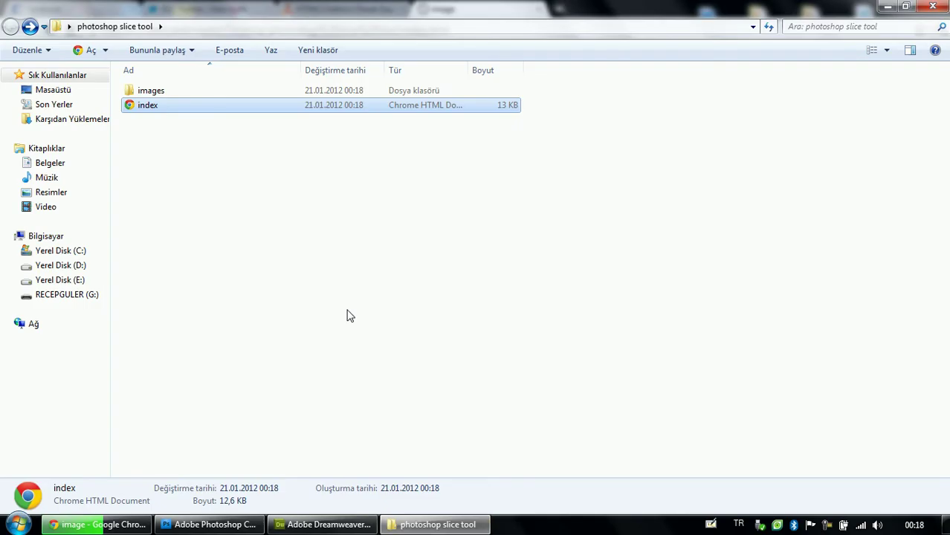
right_click(145, 108)
mouse_move(248, 200)
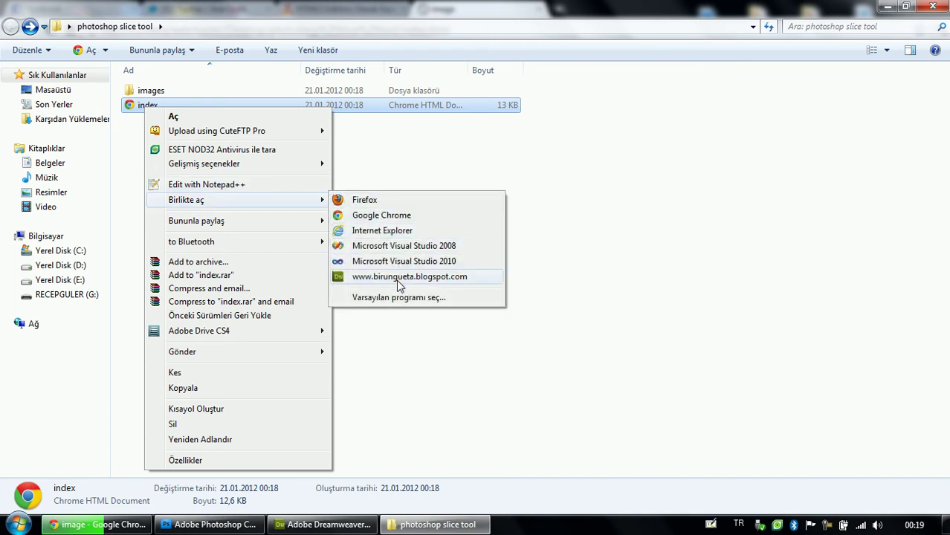
Step: Open index.html in Notepad++ and select the anasayfa link code on lines 43–44
click(218, 185)
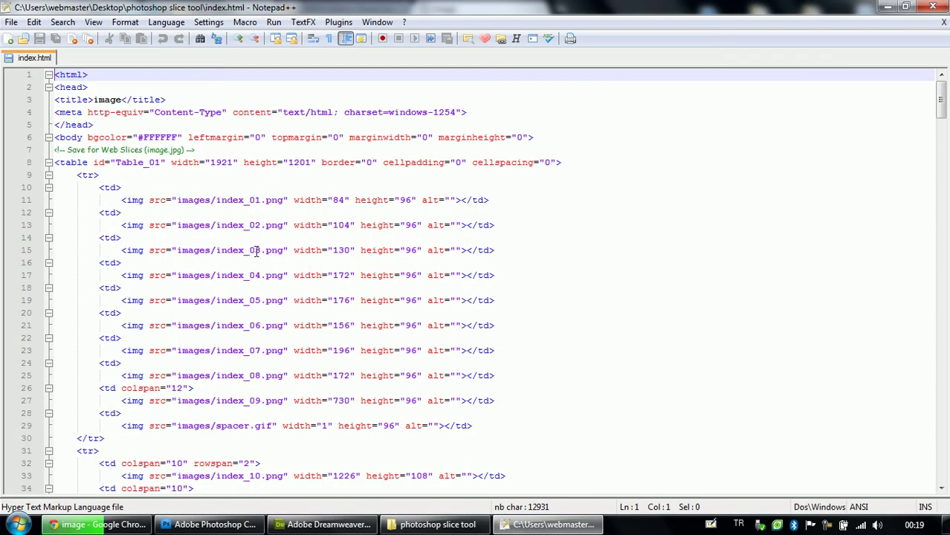
scroll(289, 257, down, 1)
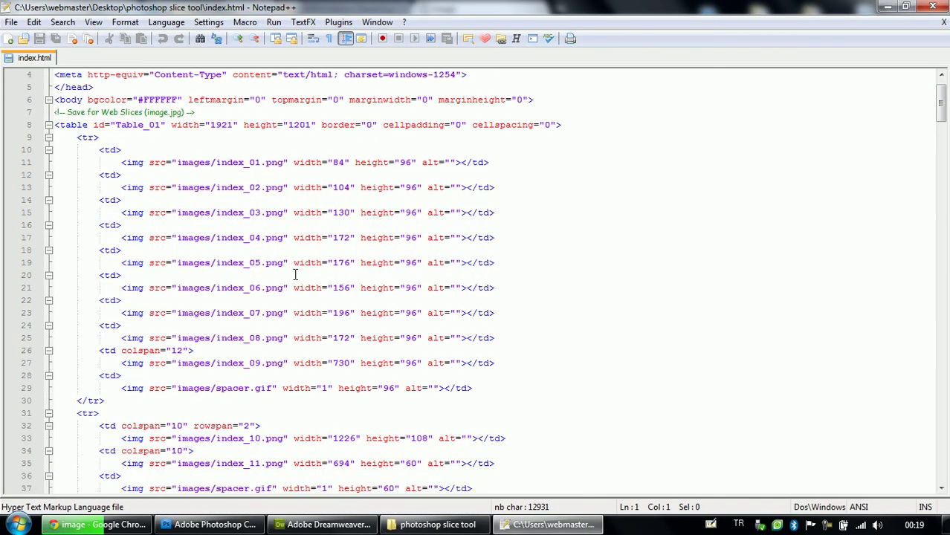
scroll(344, 294, down, 2)
scroll(334, 298, down, 1)
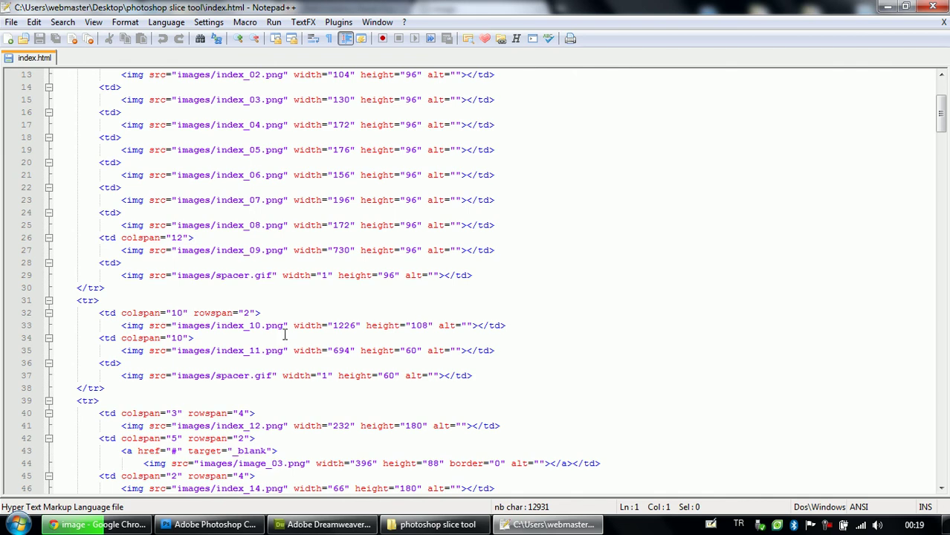
scroll(285, 336, down, 2)
scroll(283, 338, down, 2)
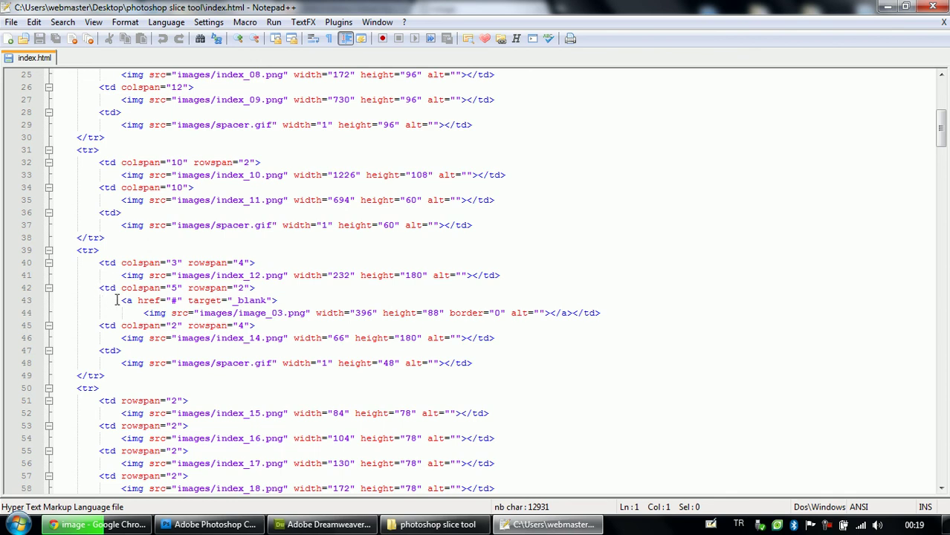
drag(117, 299, 550, 315)
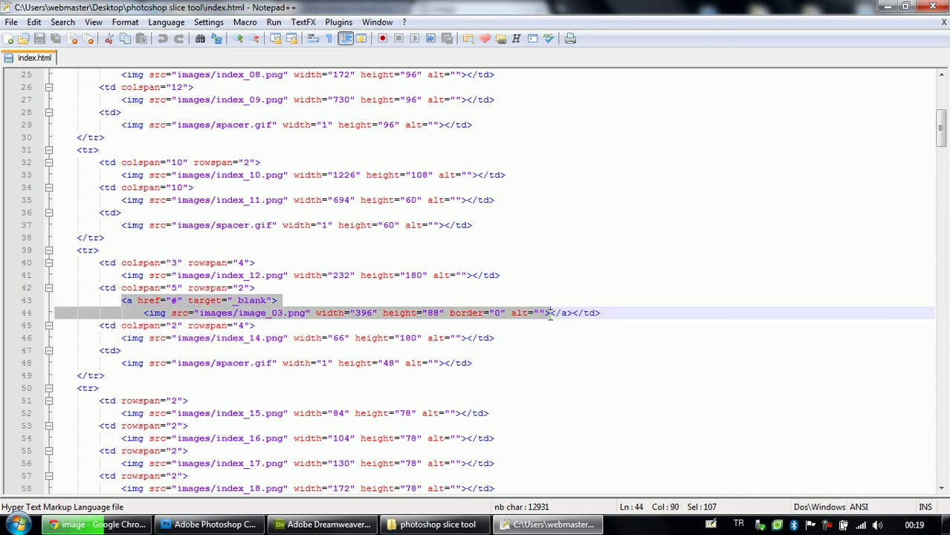
click(181, 301)
key(BackSpace)
text(www.gootle)
key(BackSpace)
key(BackSpace)
key(BackSpace)
text(gle.com.tr)
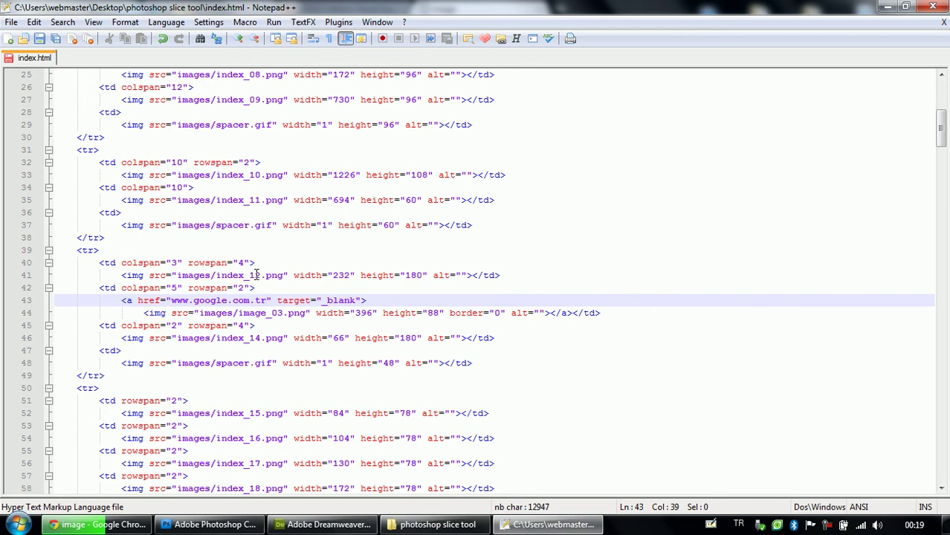
scroll(269, 281, down, 1)
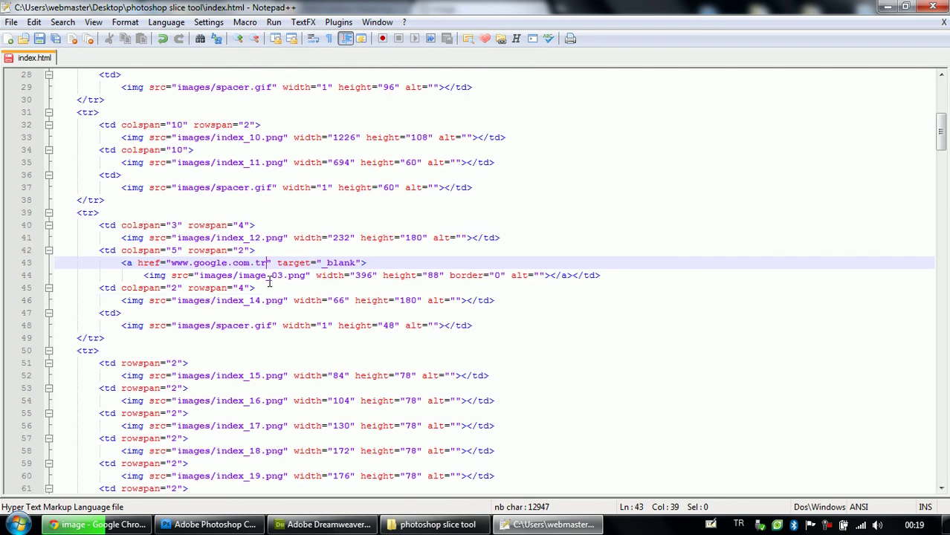
scroll(269, 281, down, 6)
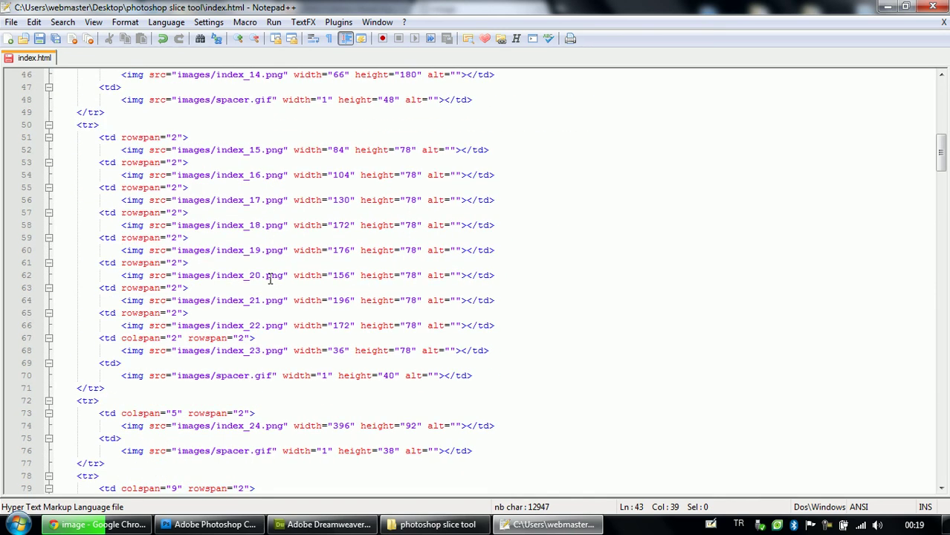
scroll(269, 328, down, 1)
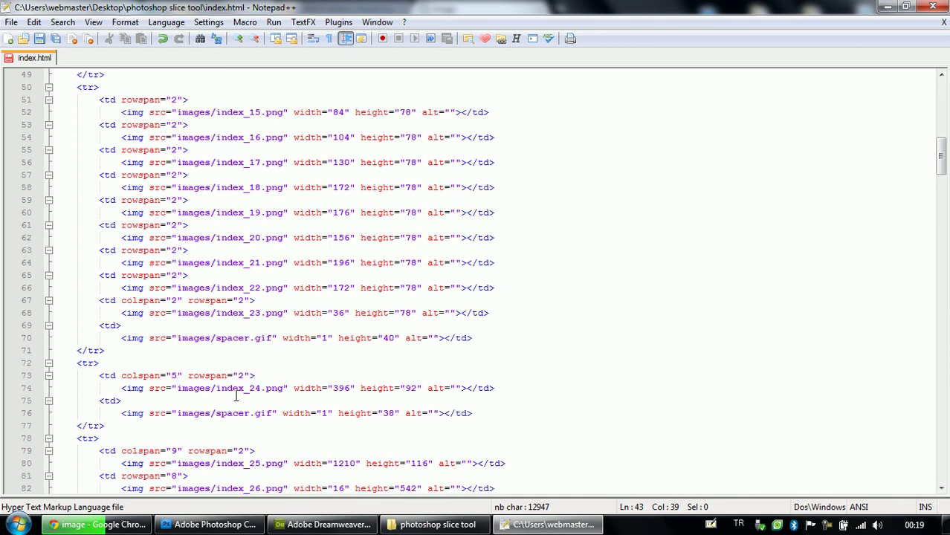
scroll(238, 397, down, 4)
scroll(252, 405, down, 1)
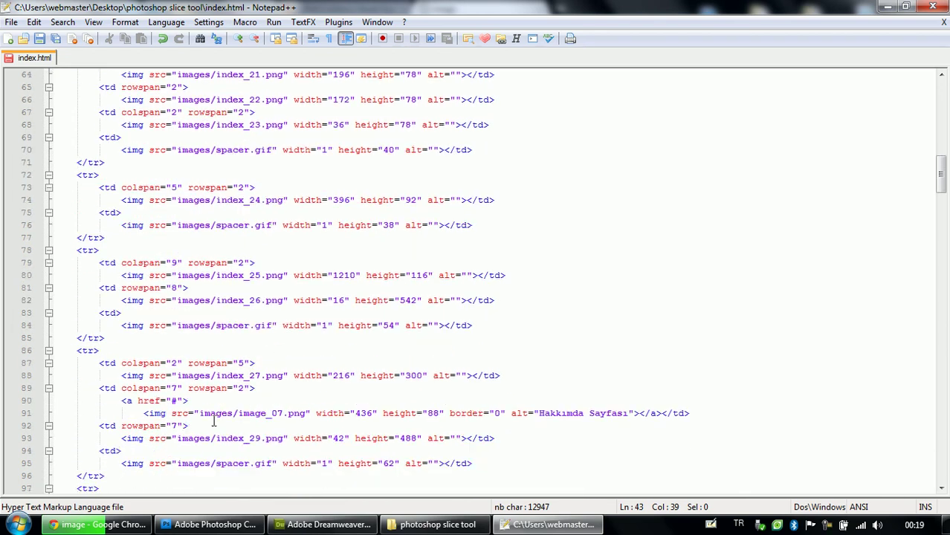
drag(178, 402, 173, 401)
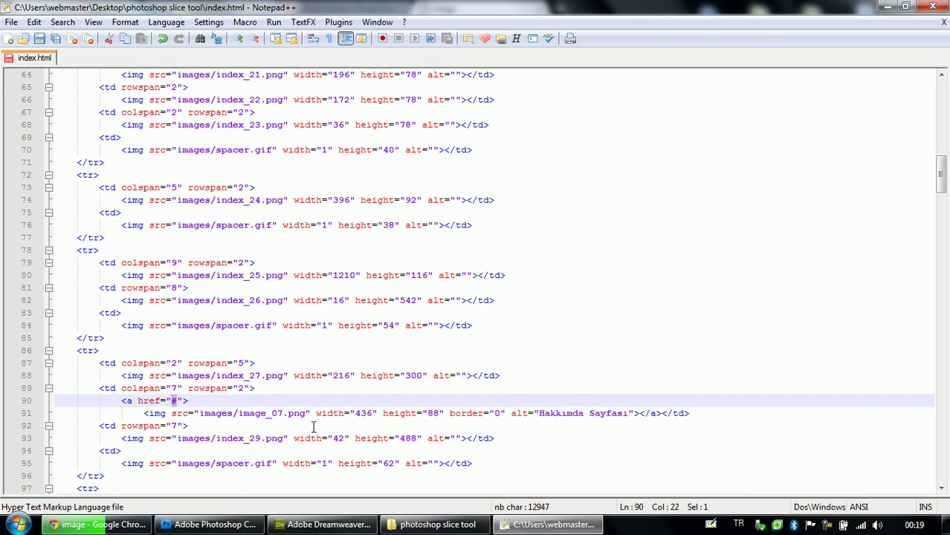
text(www.recep)
text(guler.com.)
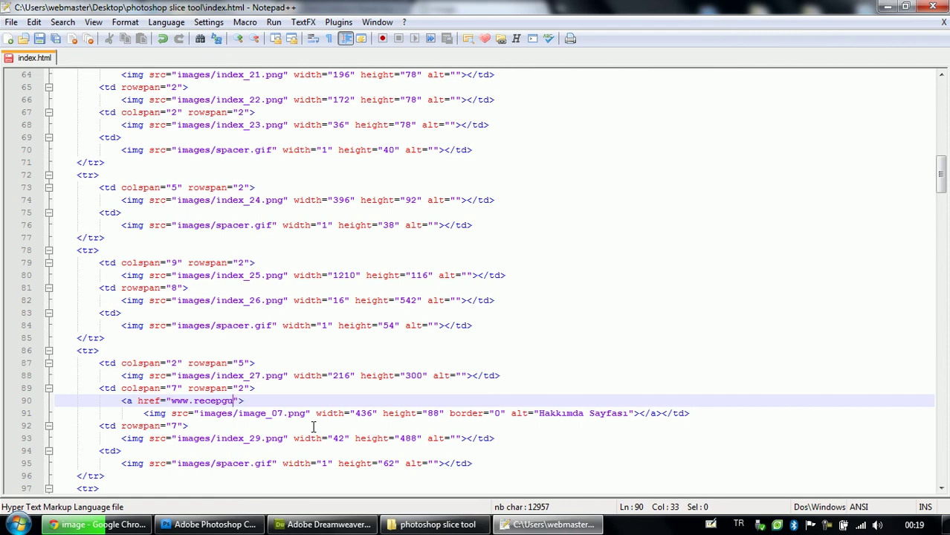
text(tr)
key(ctrl+s)
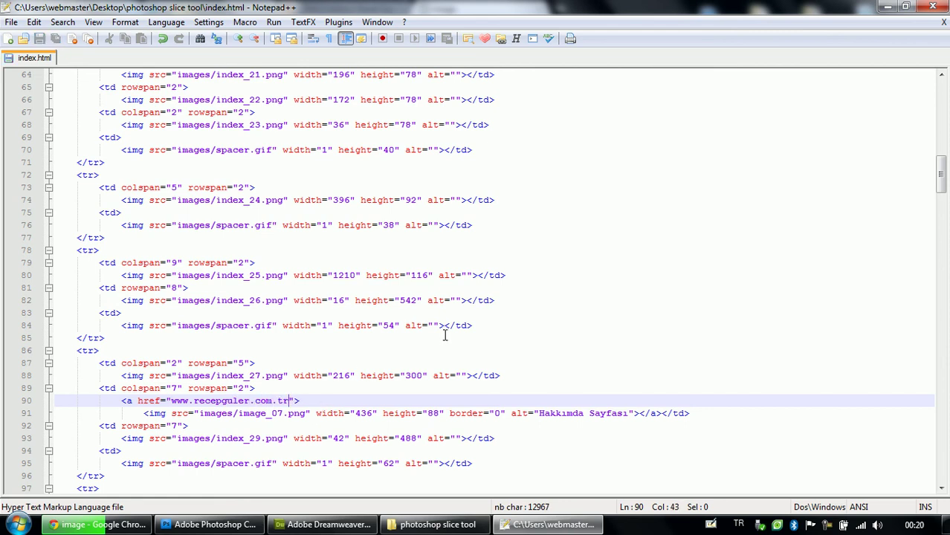
click(500, 526)
Step: Test the anasayfa link in Chrome, see it opens a missing local page, and close those tabs
key(alt+Tab)
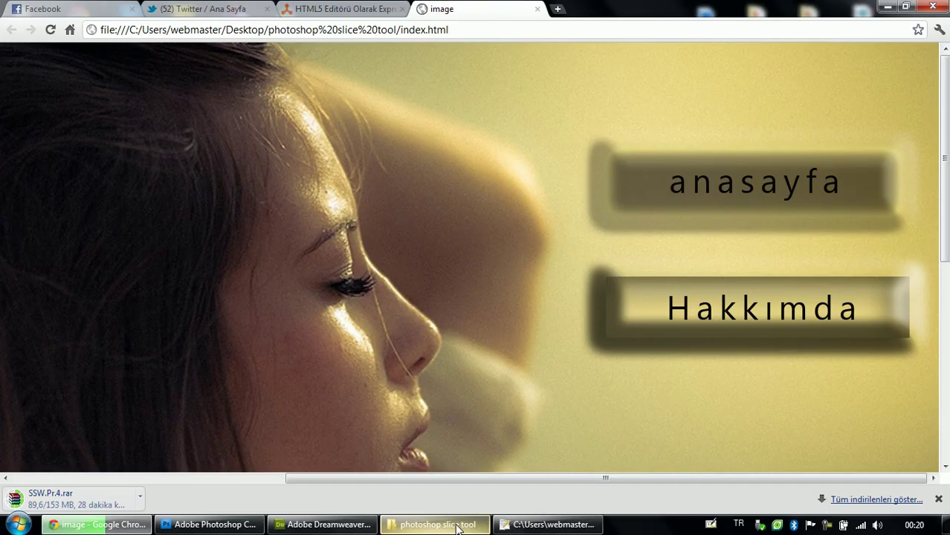
click(743, 182)
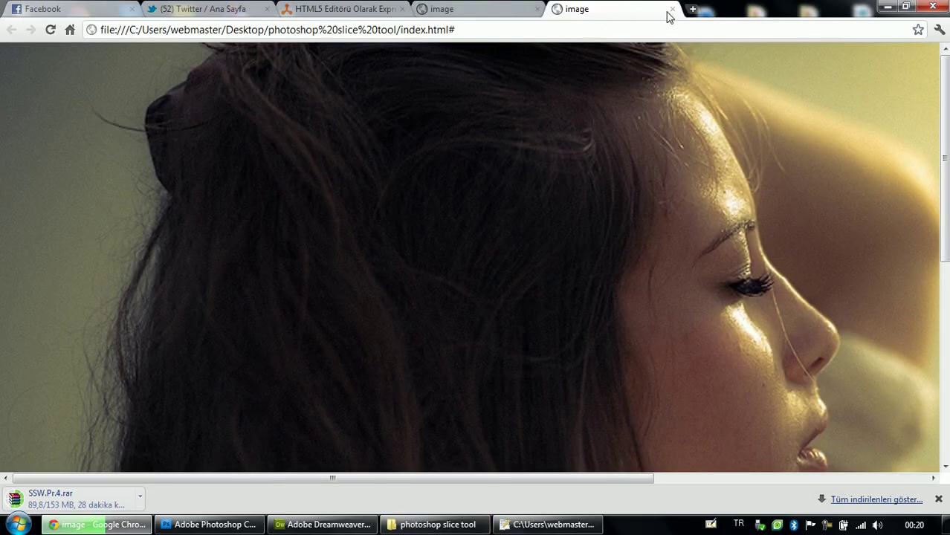
click(672, 10)
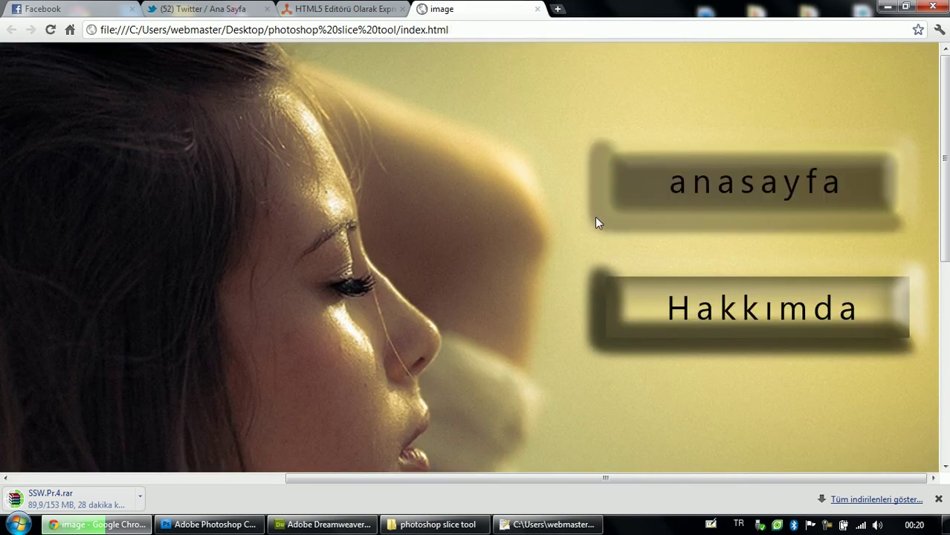
click(736, 184)
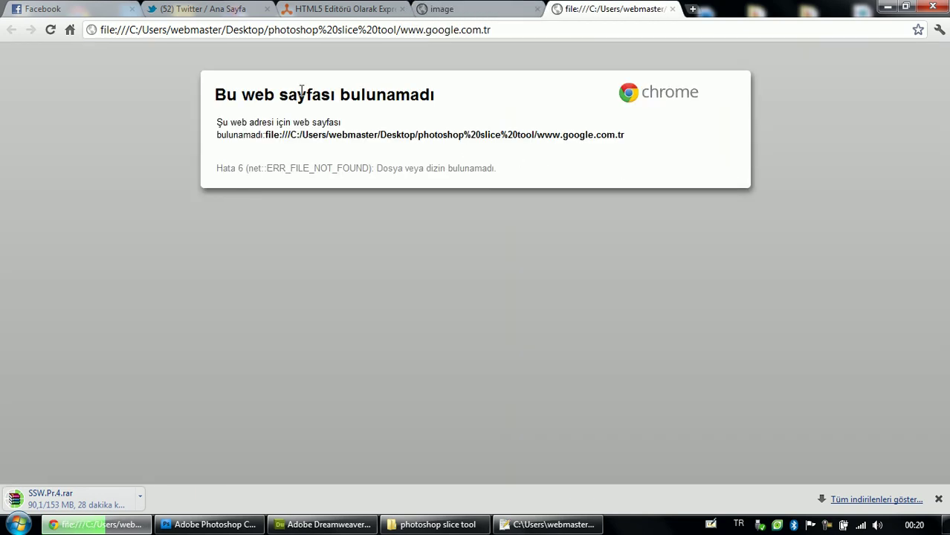
click(402, 29)
click(402, 30)
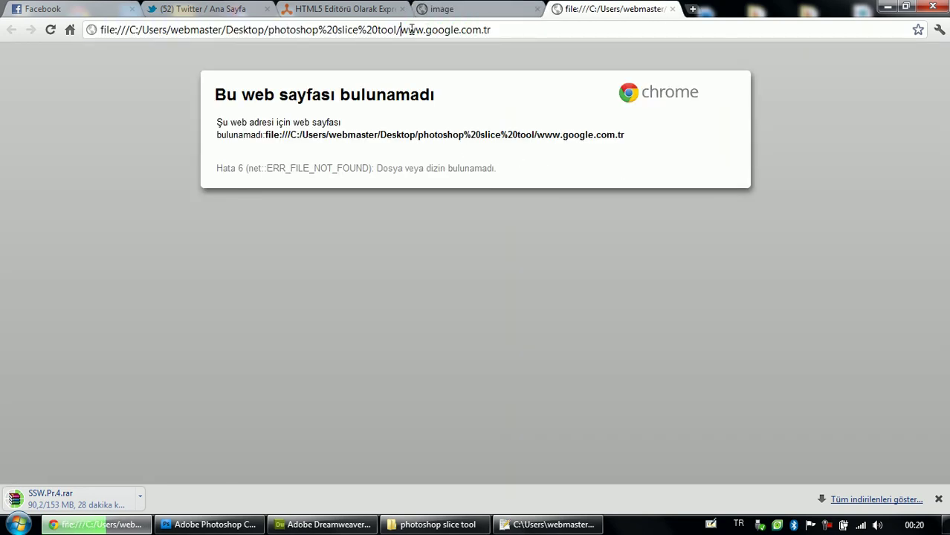
click(672, 9)
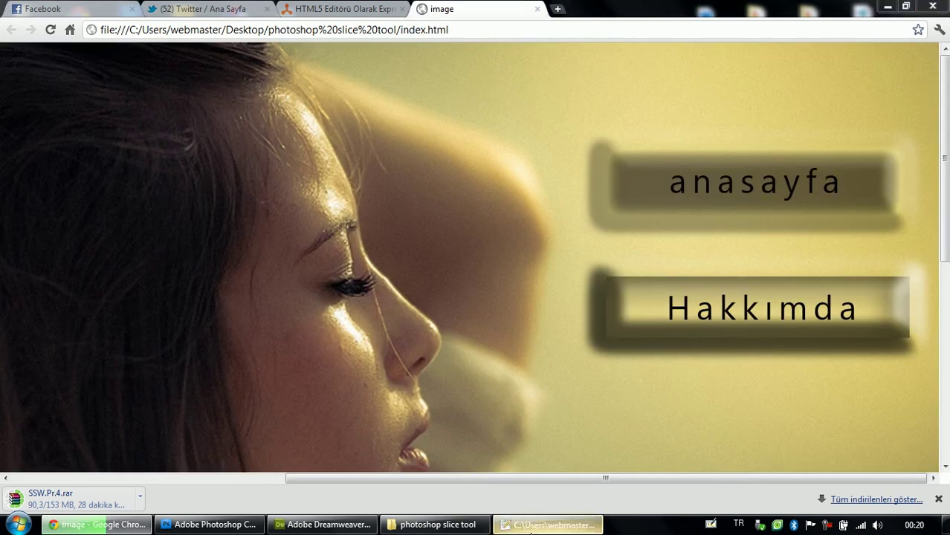
click(550, 525)
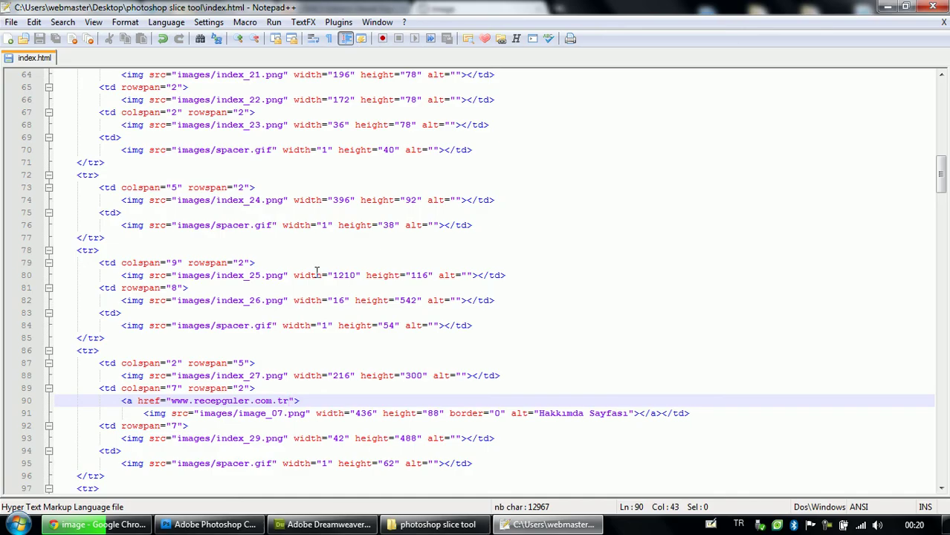
click(172, 400)
text(http://)
scroll(209, 351, up, 3)
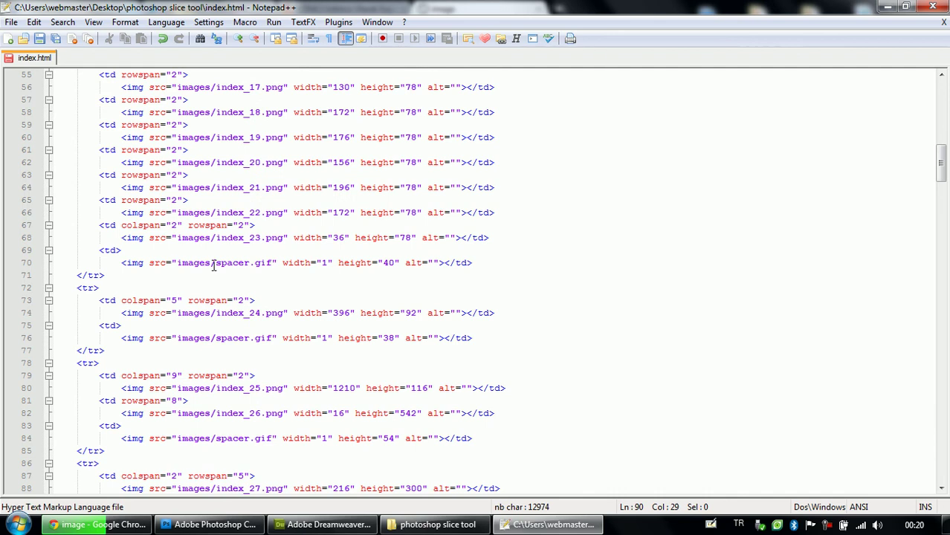
scroll(214, 266, up, 2)
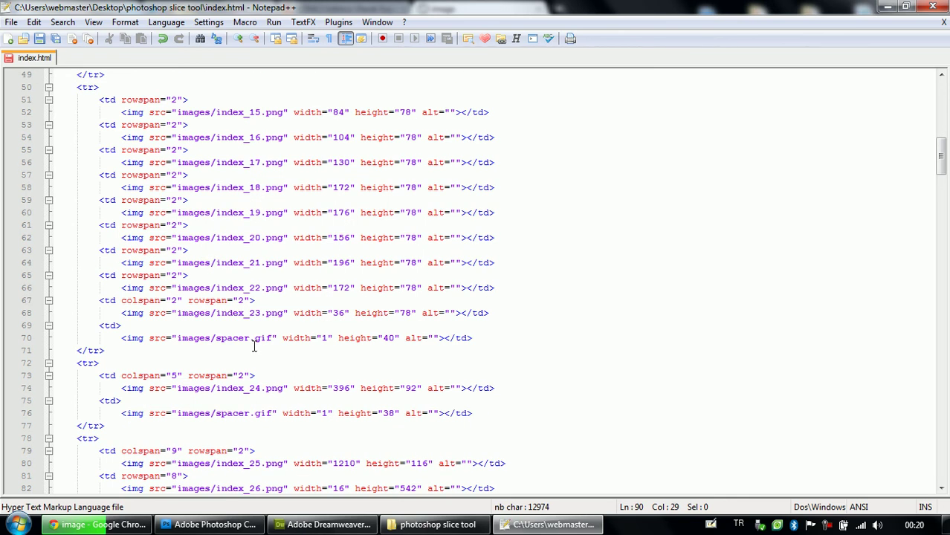
scroll(254, 345, up, 5)
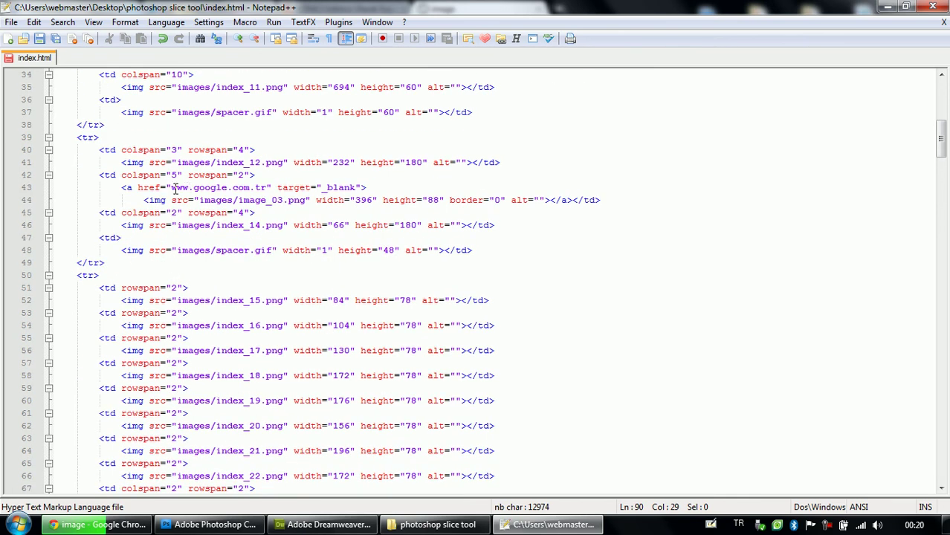
click(171, 187)
text(http:/)
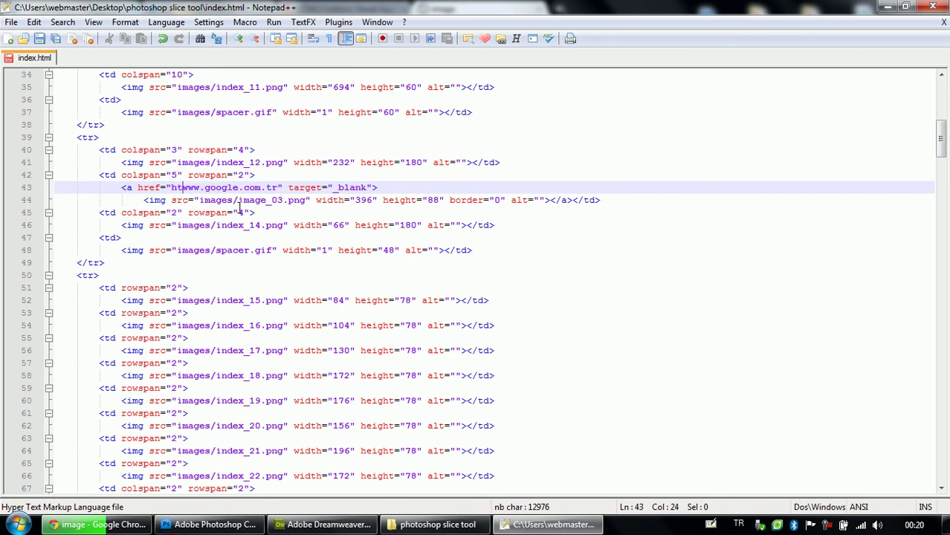
text(/)
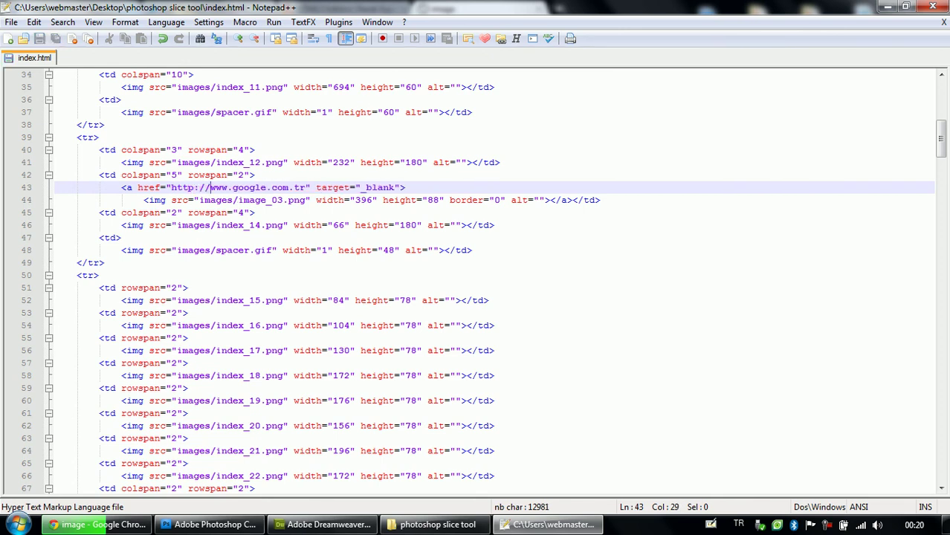
Step: Close the leftover index.html# tab in Chrome
click(458, 524)
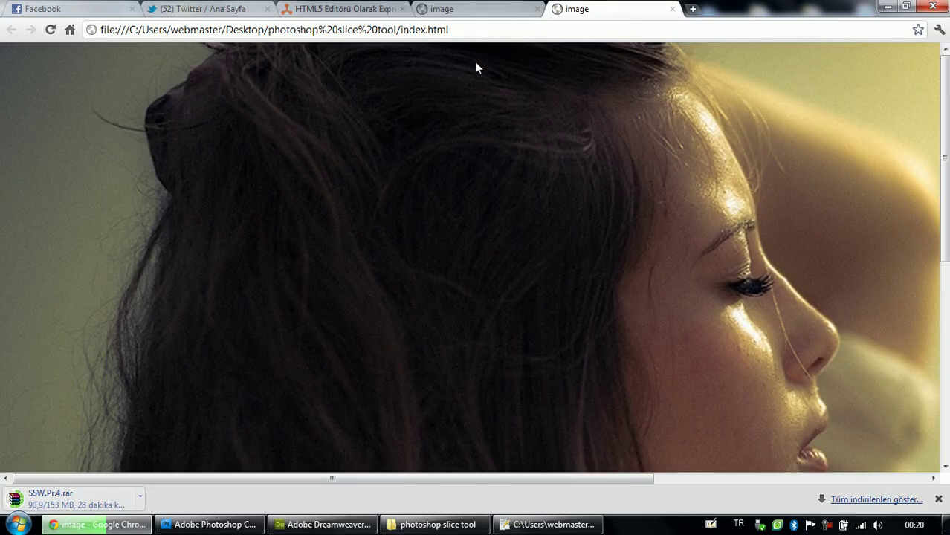
click(529, 15)
middle_click(510, 18)
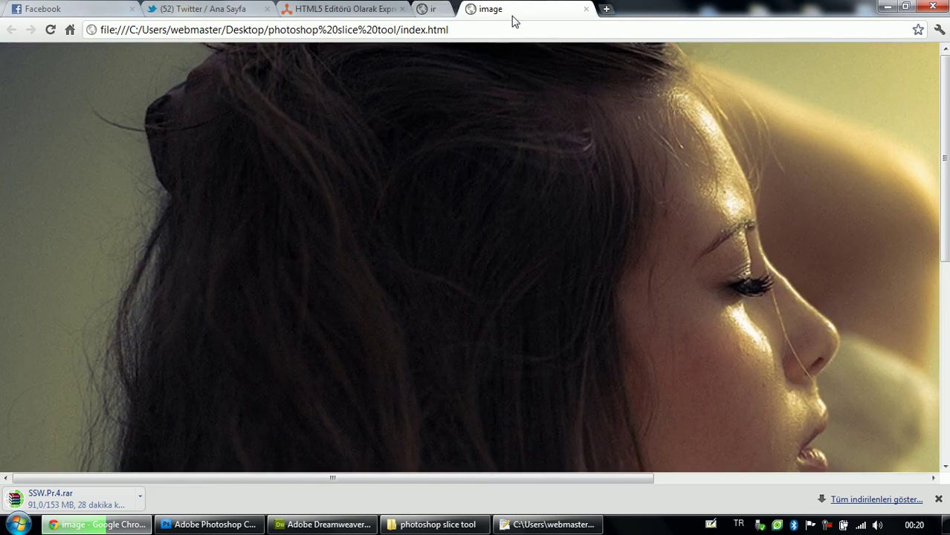
drag(592, 479, 874, 452)
Step: Test the anasayfa and Hakkımda links, close their tabs, and minimise Chrome
click(721, 197)
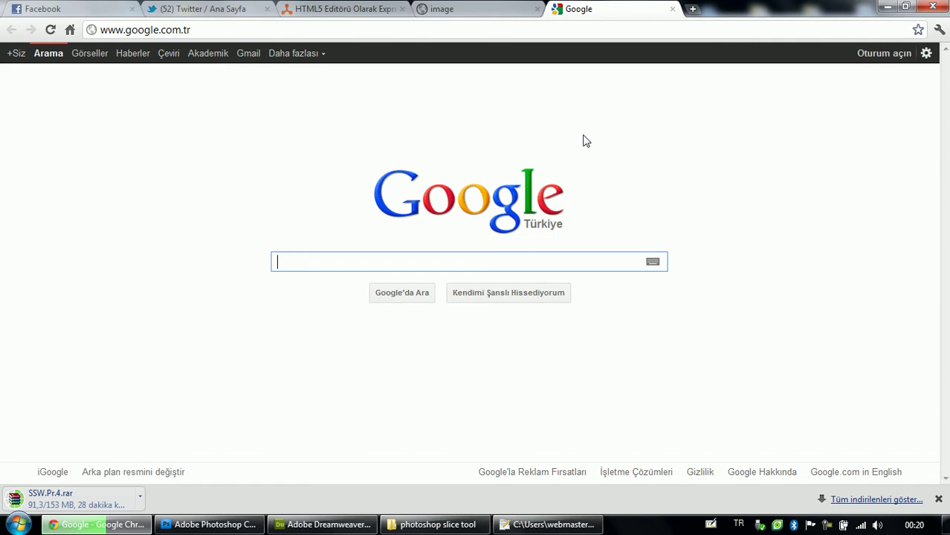
click(673, 8)
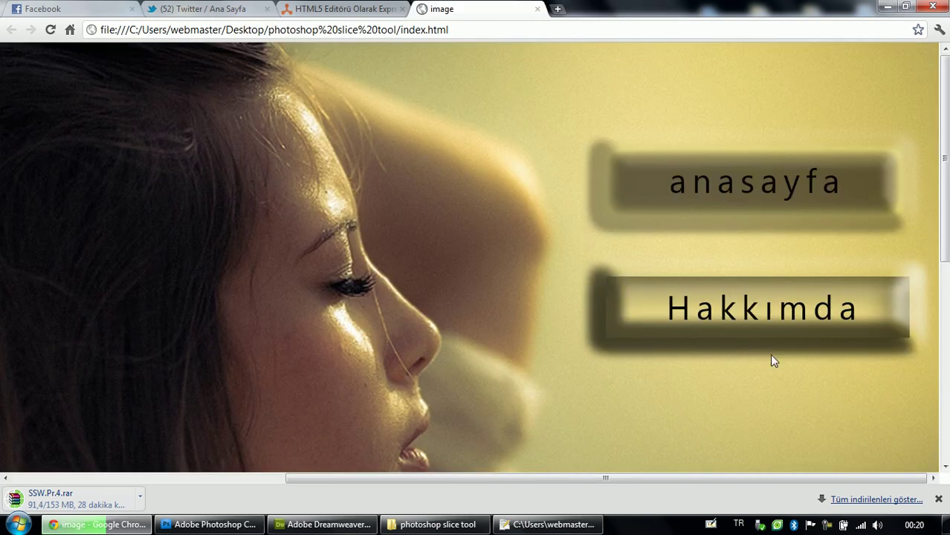
click(764, 309)
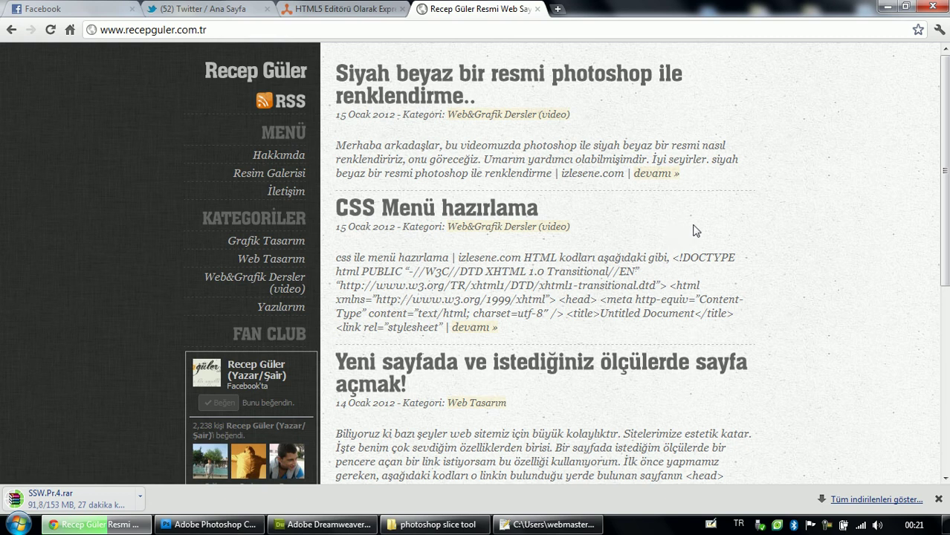
click(537, 9)
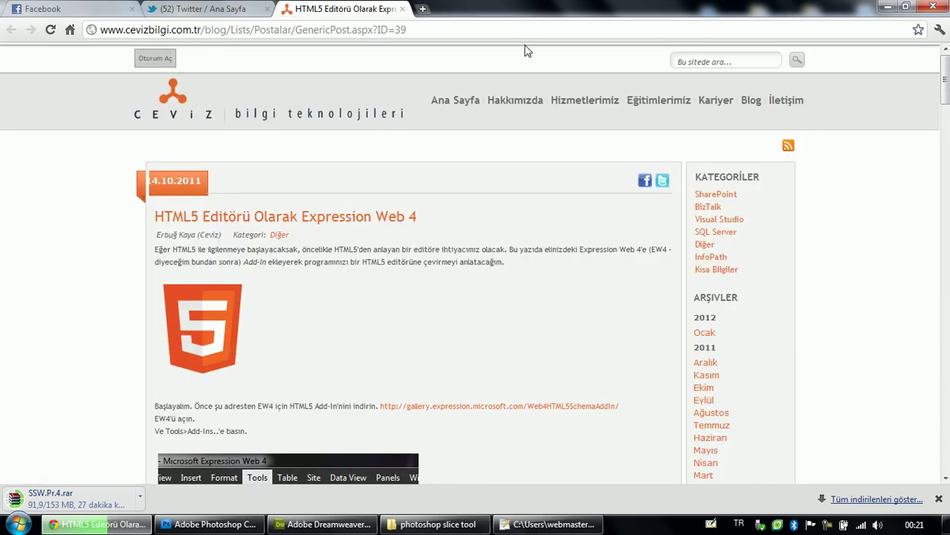
click(887, 7)
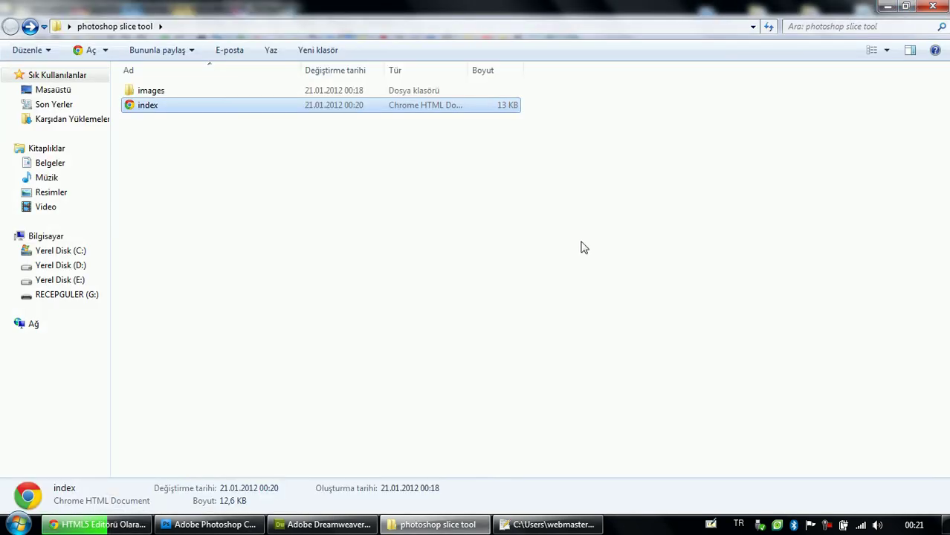
Step: Minimise Explorer, Notepad++ and Photoshop, and move the image icon below photoshop slice tool
click(888, 6)
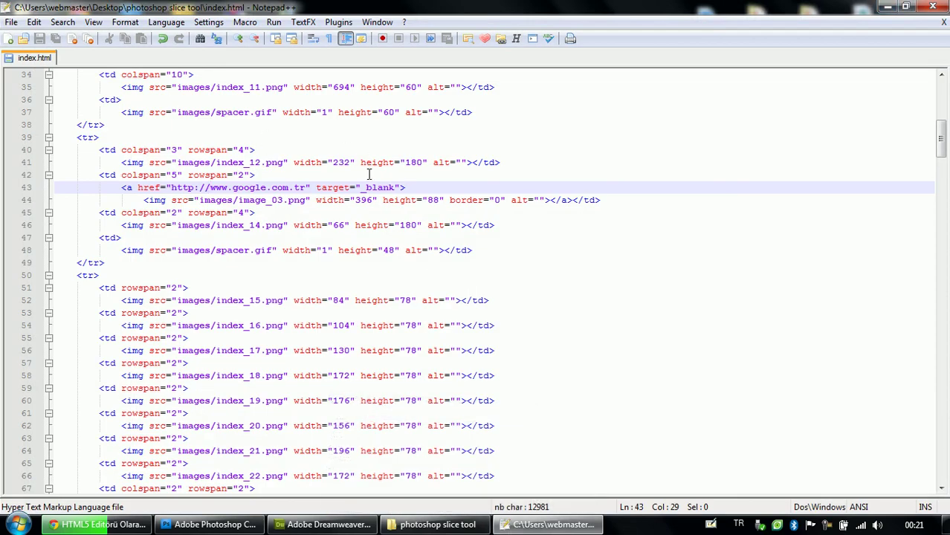
click(888, 7)
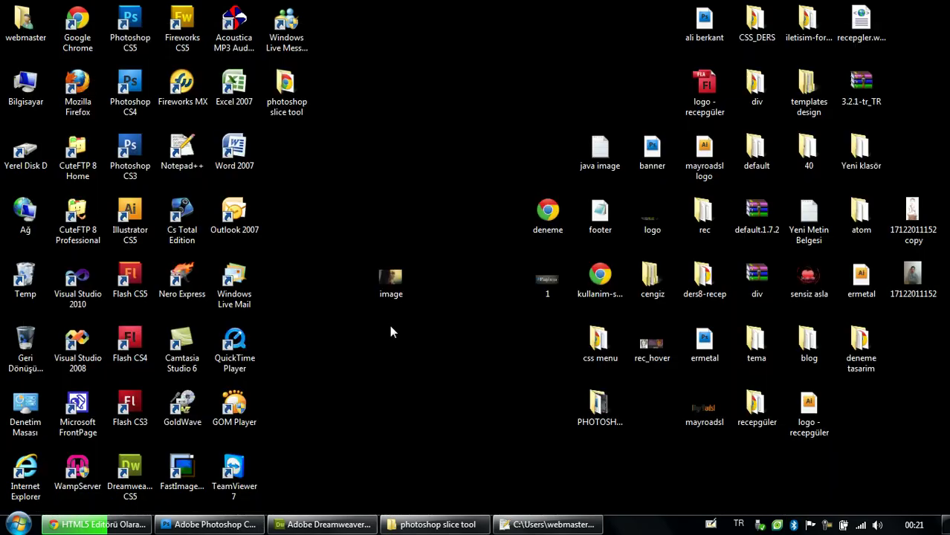
click(229, 525)
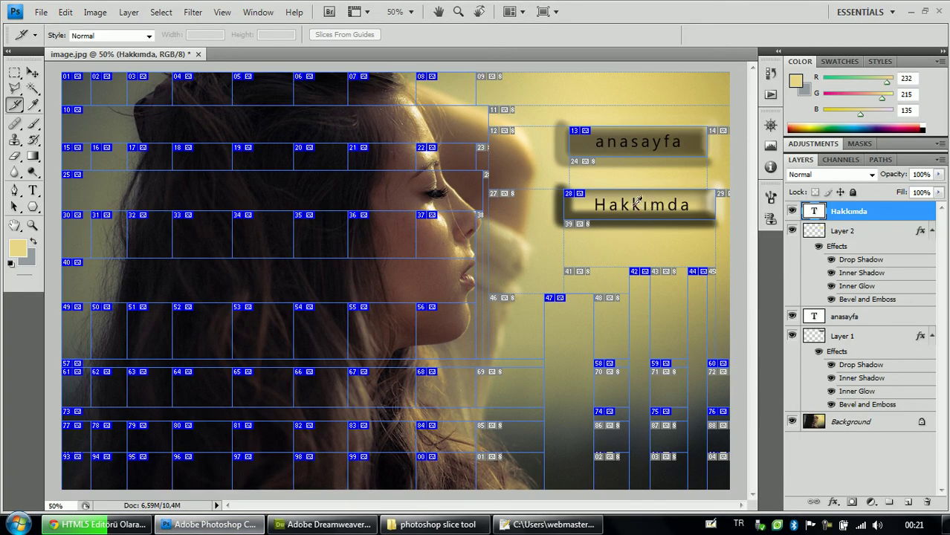
click(910, 13)
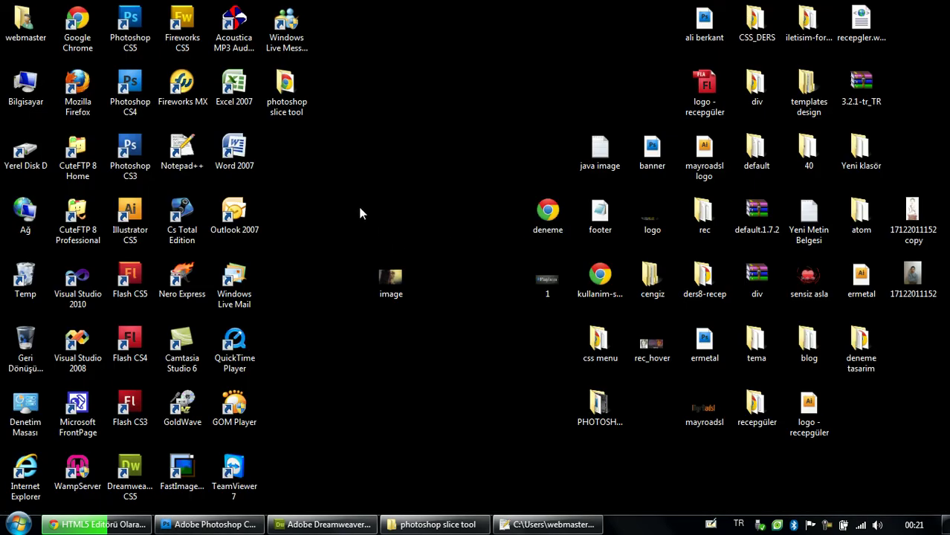
drag(394, 282, 298, 153)
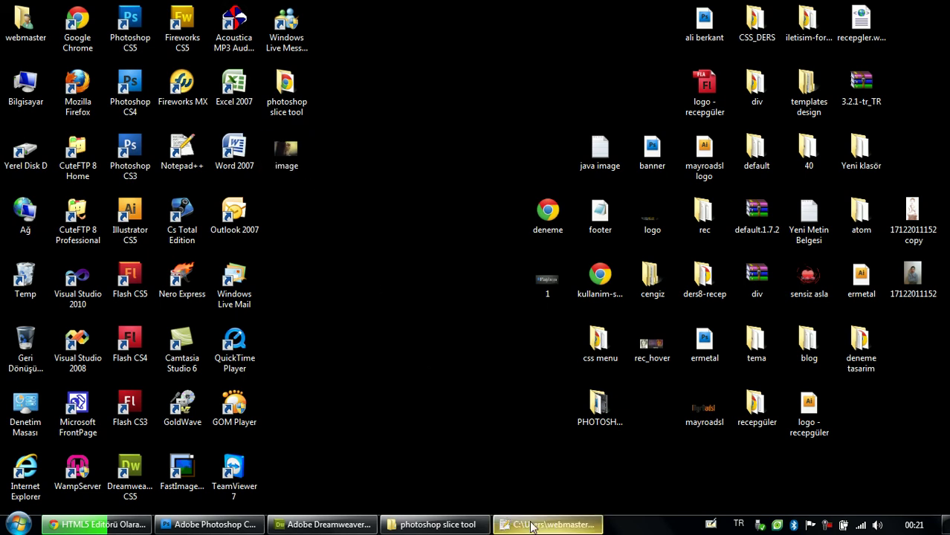
Step: Close index.html and exit Notepad++
click(392, 442)
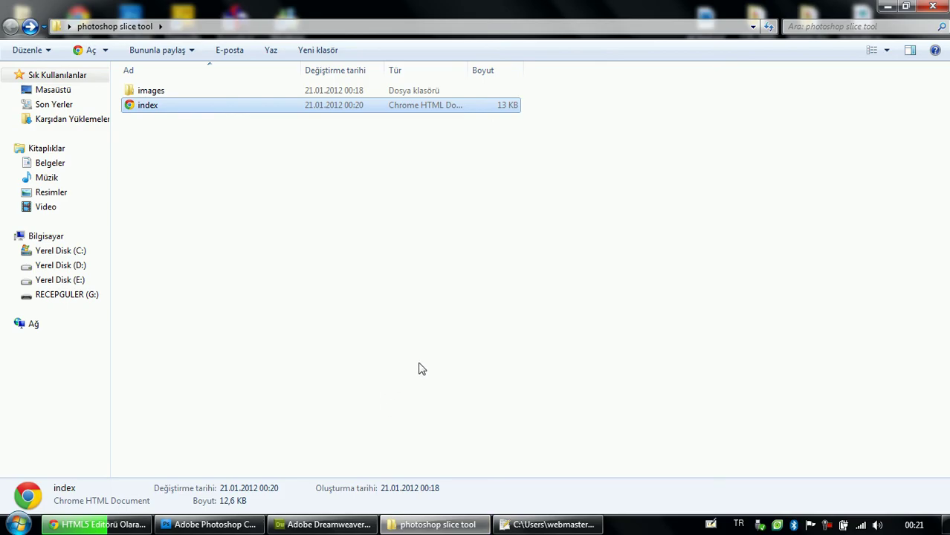
click(429, 527)
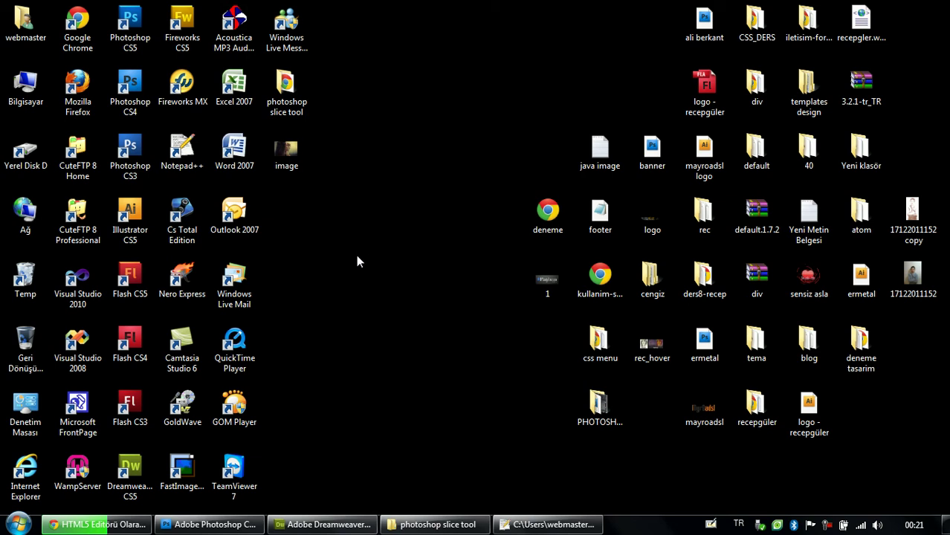
click(546, 524)
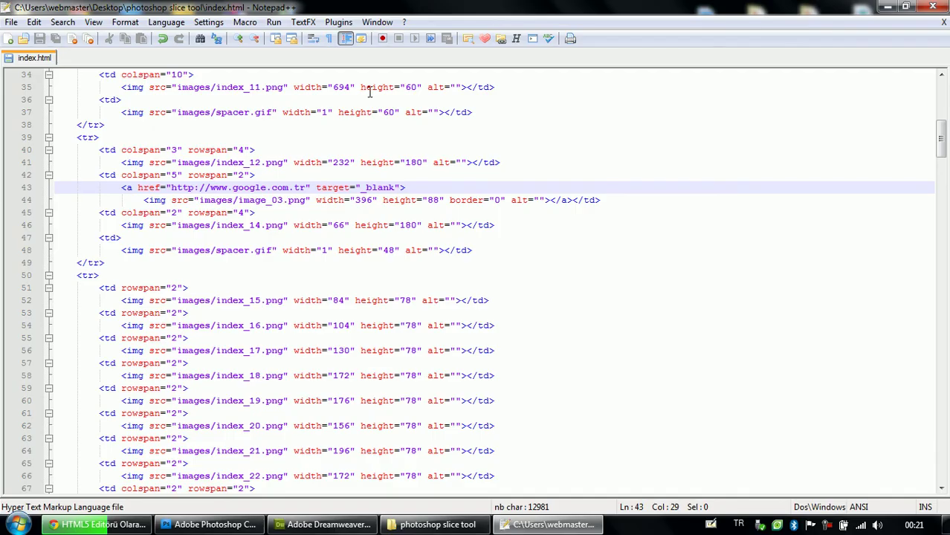
click(942, 22)
click(929, 9)
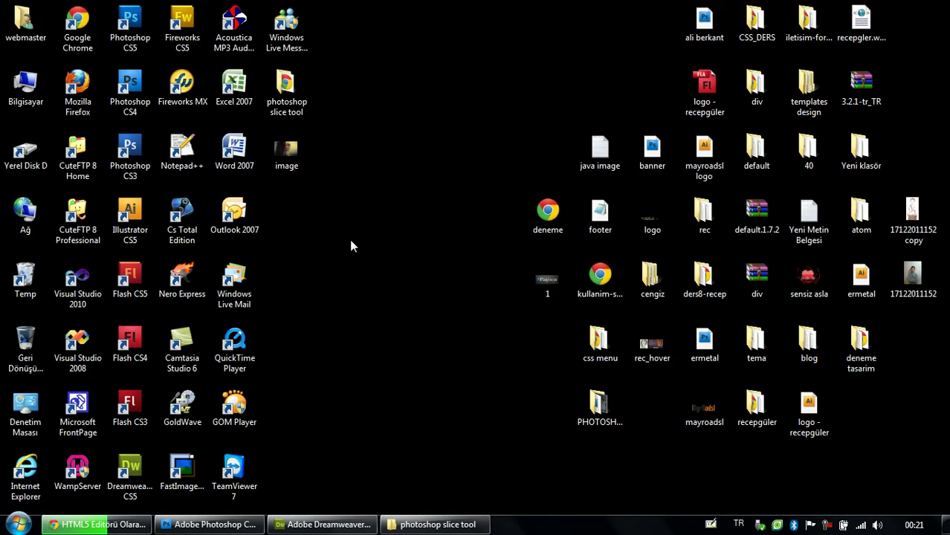